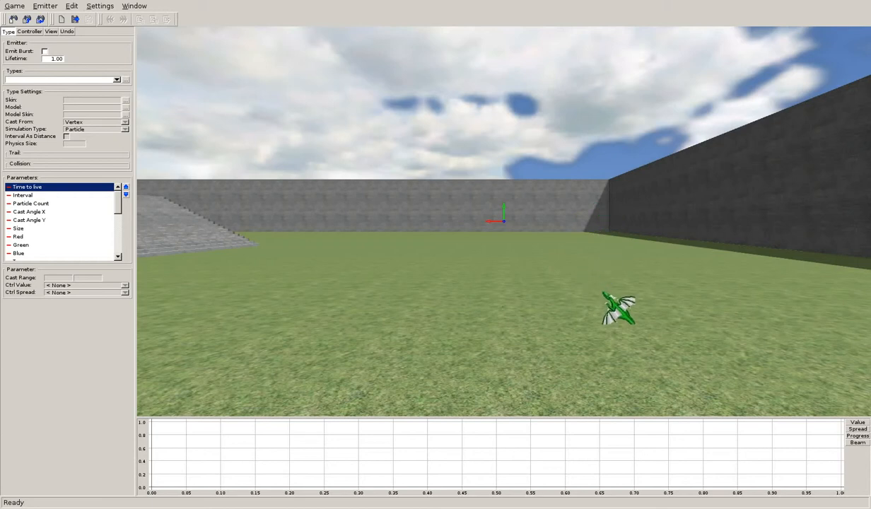
# Step: Add a new particle type named "blubb" to the emitter
pyautogui.moveTo(667, 287); pyautogui.dragTo(491, 258, button='middle')
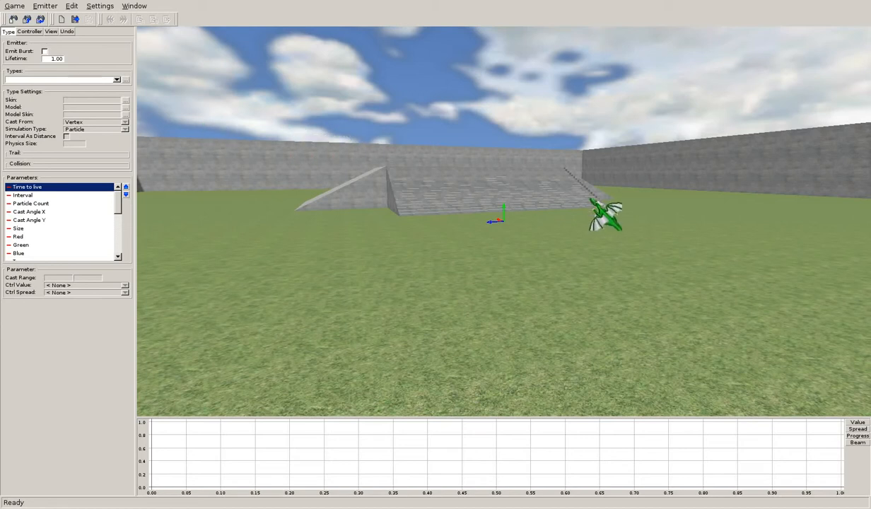
pyautogui.keyDown('ctrl'); pyautogui.moveTo(616, 210); pyautogui.dragTo(648, 205, button='right'); pyautogui.keyUp('ctrl')
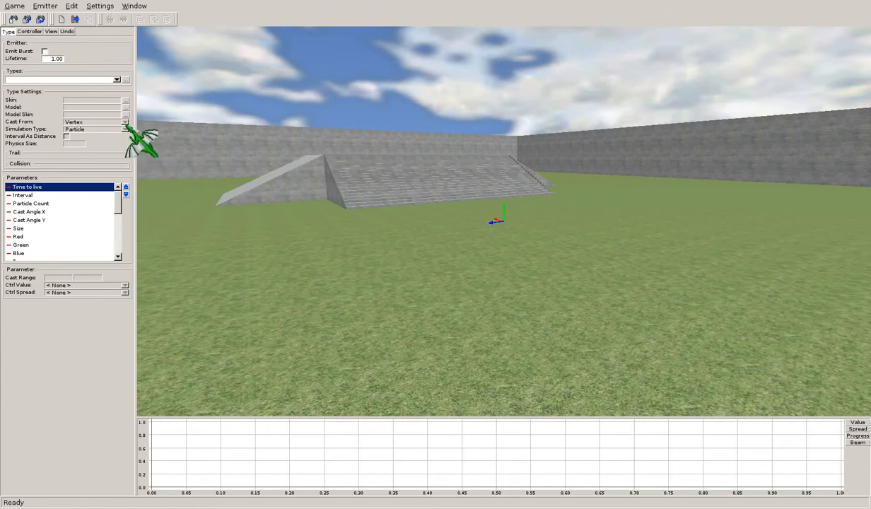
pyautogui.moveTo(577, 214)
pyautogui.keyDown('ctrl'); pyautogui.mouseDown(button='right')
pyautogui.moveTo(592, 234)
pyautogui.moveTo(568, 213)
pyautogui.mouseUp(button='right'); pyautogui.keyUp('ctrl')
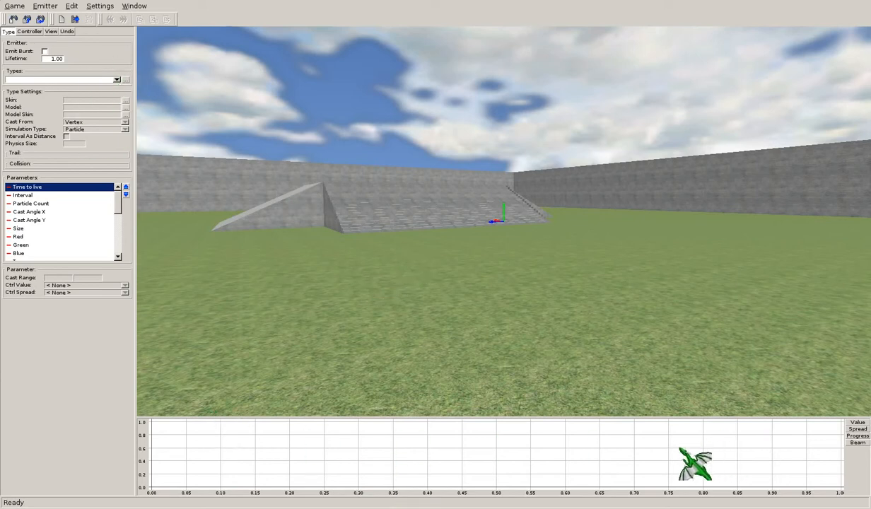
pyautogui.click(126, 79)
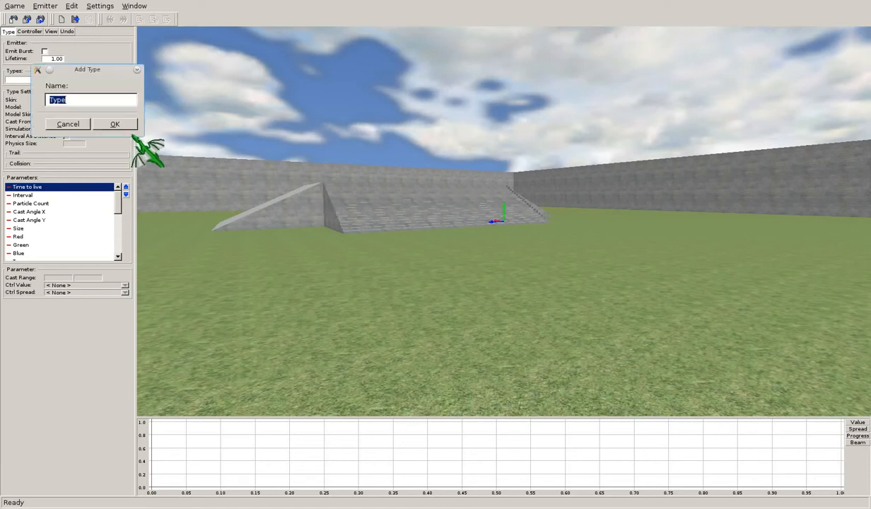
pyautogui.press('Return')
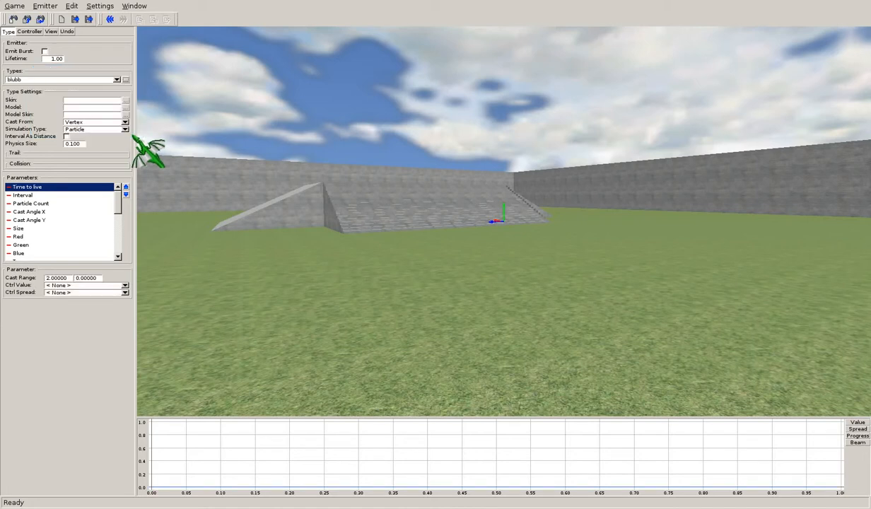
# Step: Assign the skin /test/emitters/trailtest/firyrock.deskin from the skin files to the blubb type
pyautogui.click(126, 100)
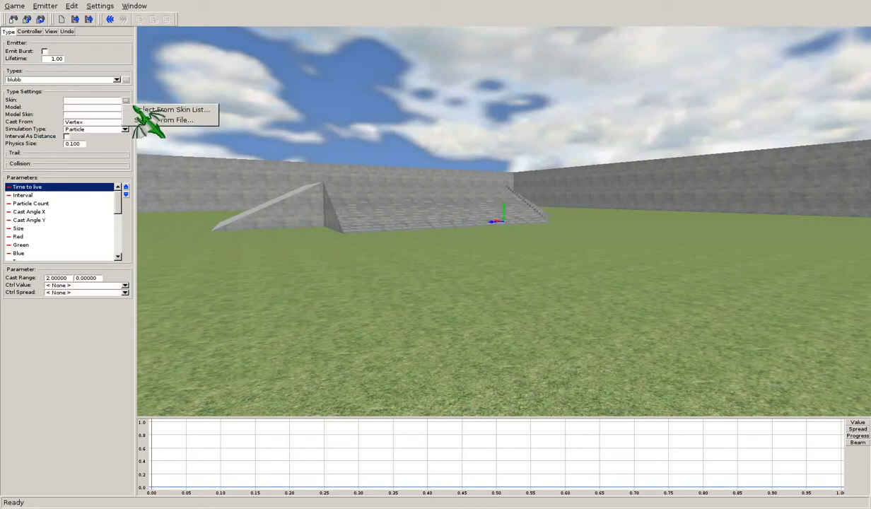
pyautogui.click(166, 109)
pyautogui.doubleClick(26, 220)
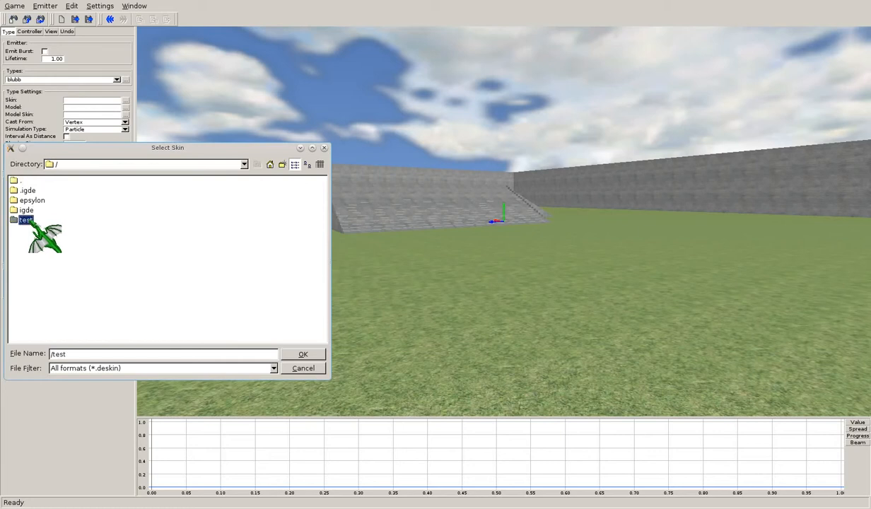
pyautogui.doubleClick(32, 210)
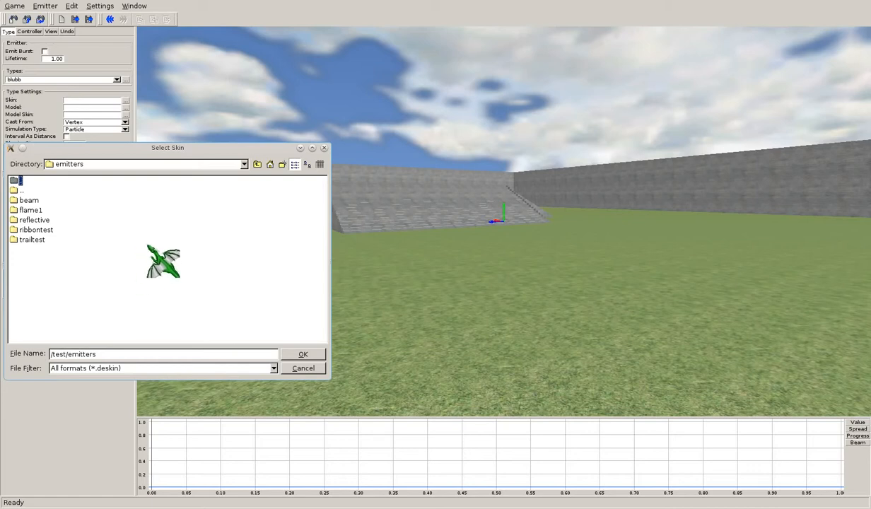
pyautogui.doubleClick(43, 240)
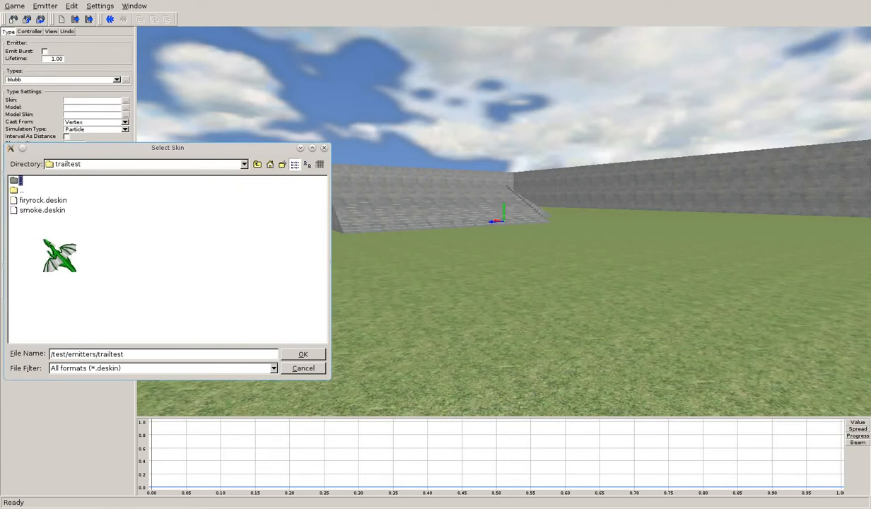
pyautogui.doubleClick(59, 198)
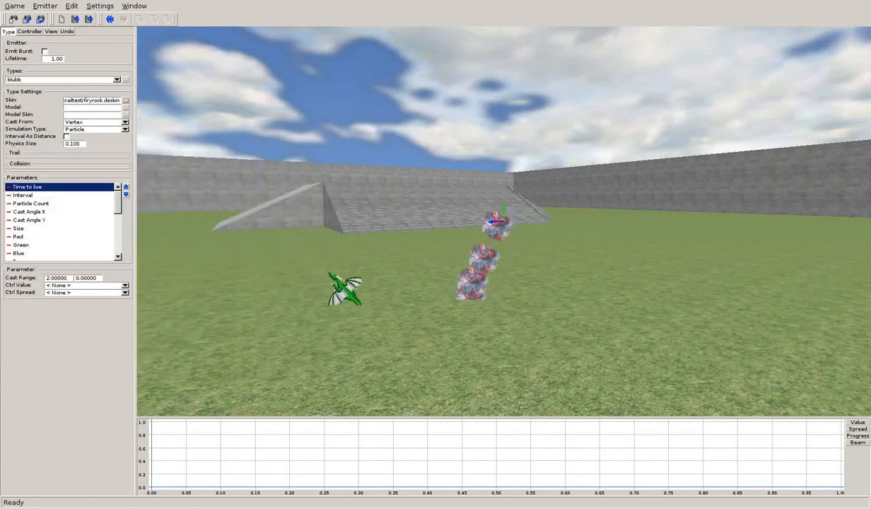
# Step: Enlarge the list of type parameters so that it shows the entries down to Damping
pyautogui.moveTo(633, 307); pyautogui.dragTo(595, 301, button='right')
pyautogui.scroll(4, 636, 292)
pyautogui.moveTo(677, 284); pyautogui.dragTo(665, 334, button='right')
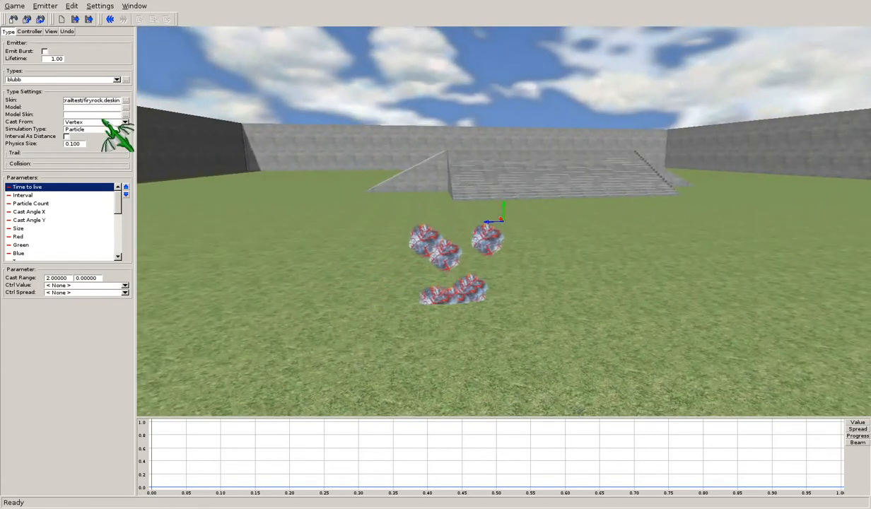
pyautogui.click(125, 194)
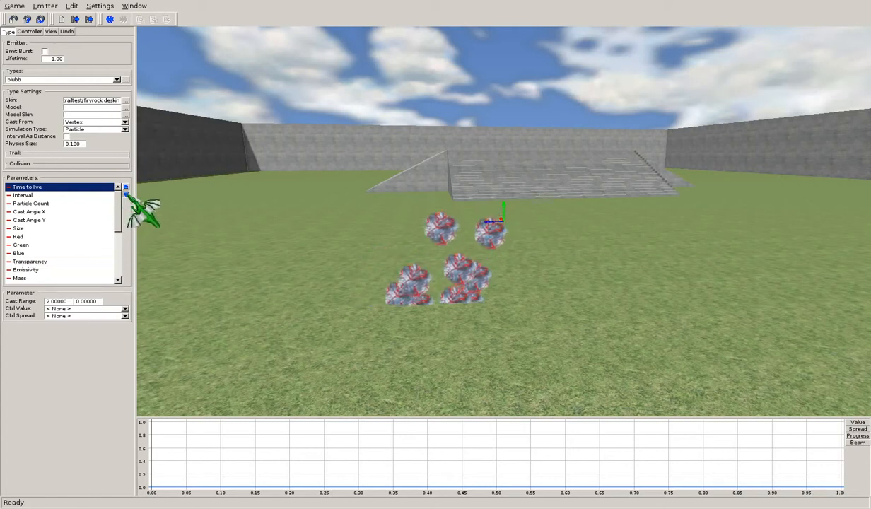
pyautogui.click(125, 194)
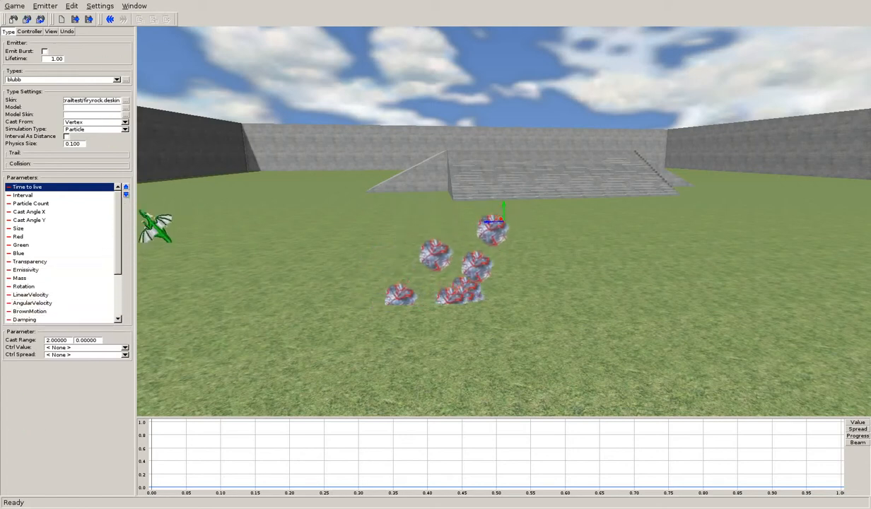
pyautogui.moveTo(120, 221); pyautogui.dragTo(137, 219)
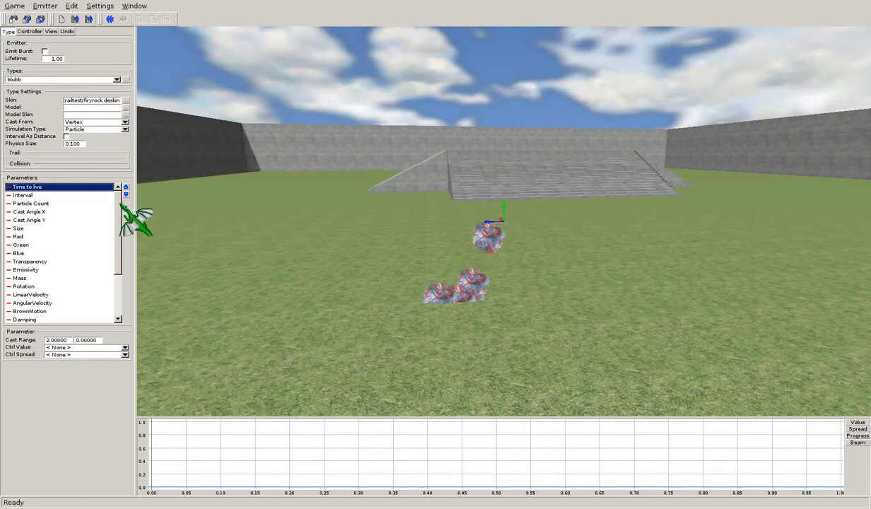
pyautogui.moveTo(116, 212); pyautogui.dragTo(124, 195)
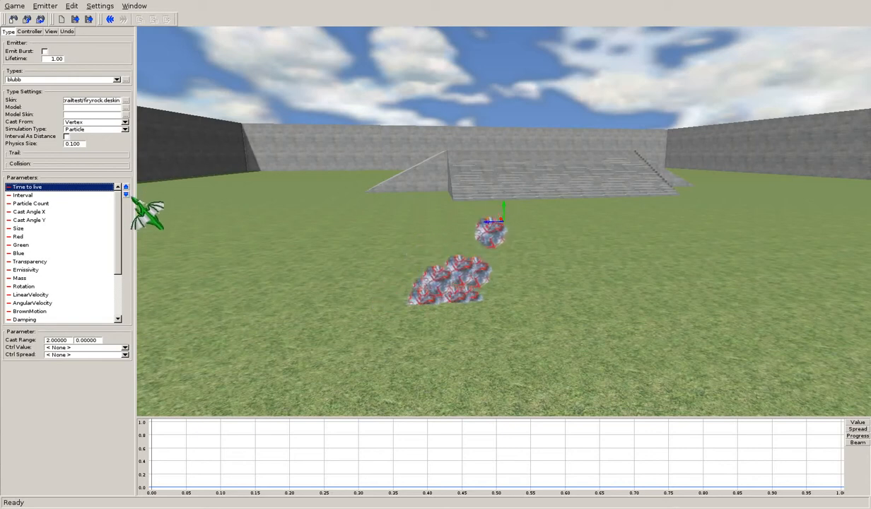
pyautogui.moveTo(105, 192); pyautogui.dragTo(134, 172)
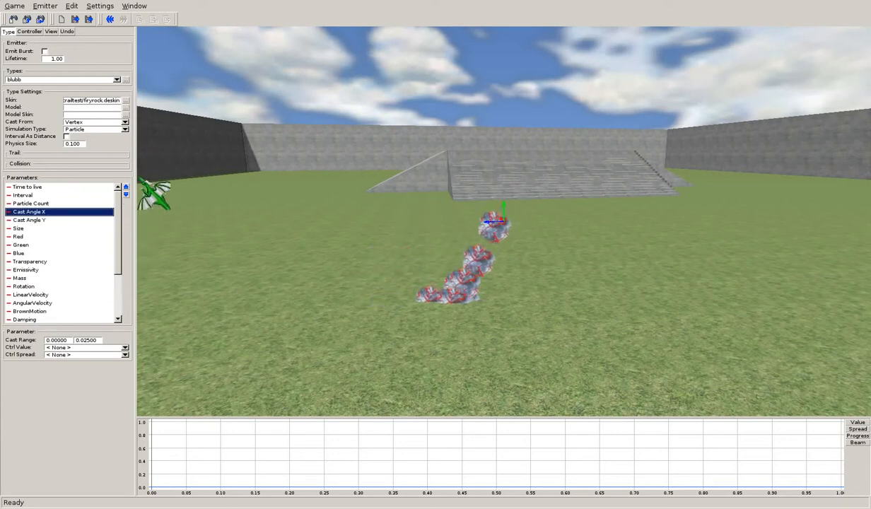
# Step: Try cast values of 0.1 and 0.5 for the Interval parameter, toggling Emit Burst to compare the emission
pyautogui.click(66, 186)
pyautogui.click(62, 196)
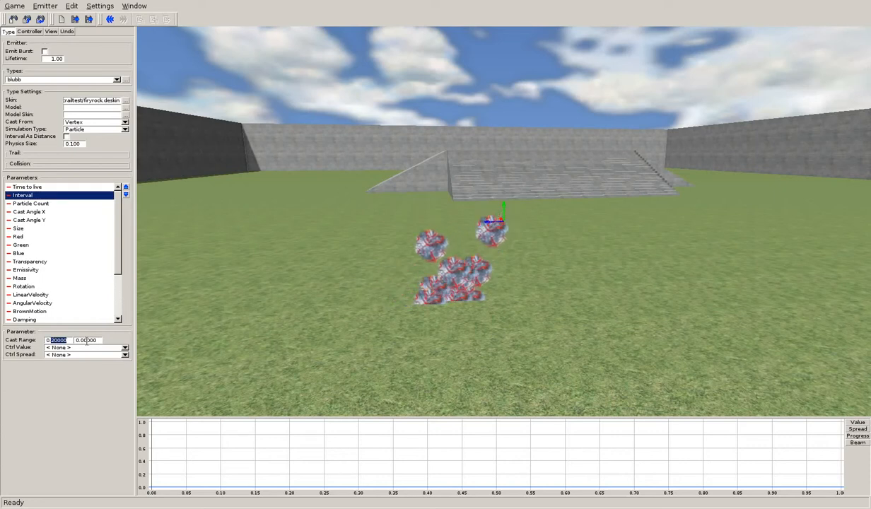
pyautogui.write('1')
pyautogui.press('Tab')
pyautogui.click(43, 50)
pyautogui.click(44, 51)
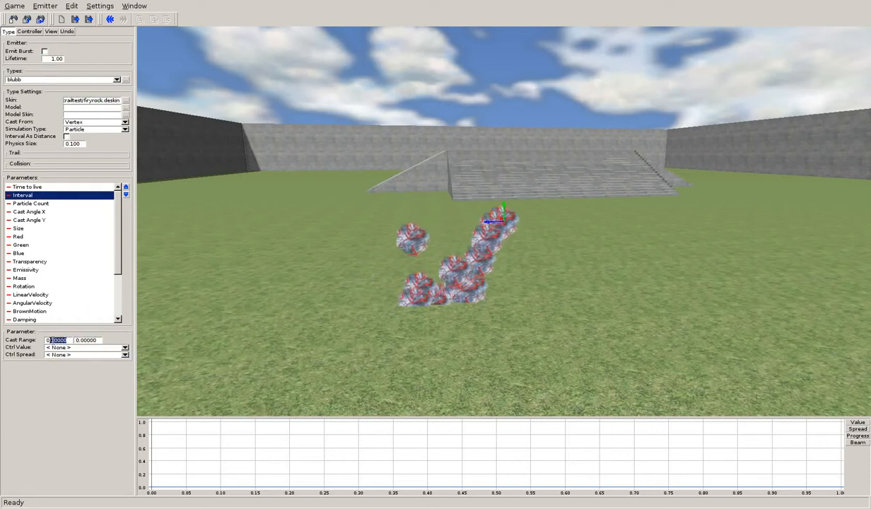
pyautogui.click(44, 51)
pyautogui.click(43, 51)
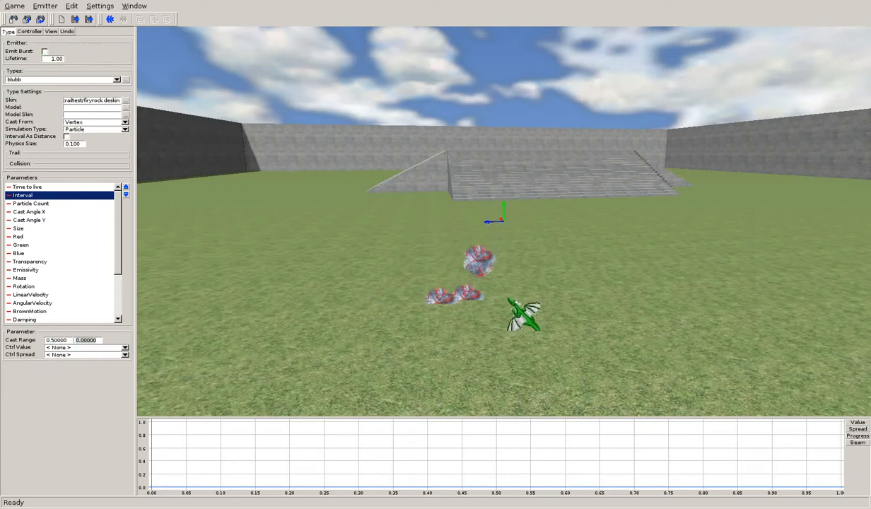
# Step: Set the Interval parameter's cast value to 1 and view the emission with Emit Burst off
pyautogui.write('1')
pyautogui.press('Tab')
pyautogui.click(44, 52)
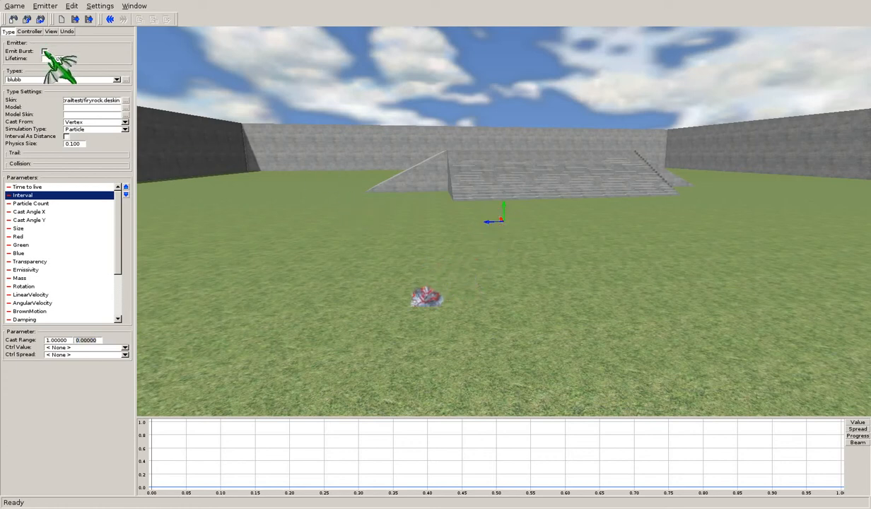
pyautogui.click(44, 50)
pyautogui.moveTo(546, 277); pyautogui.dragTo(321, 199)
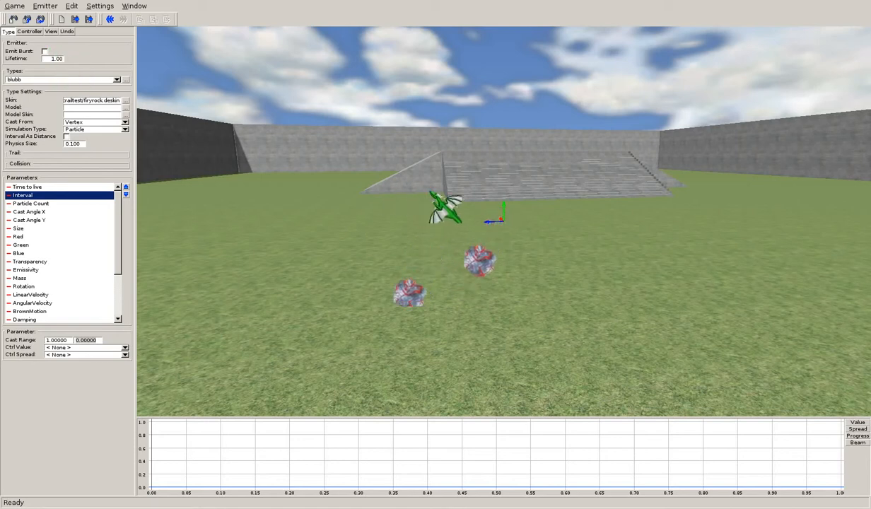
# Step: Set the emitter's lifetime to 3 and turn on Emit Burst
pyautogui.moveTo(48, 59); pyautogui.dragTo(76, 58)
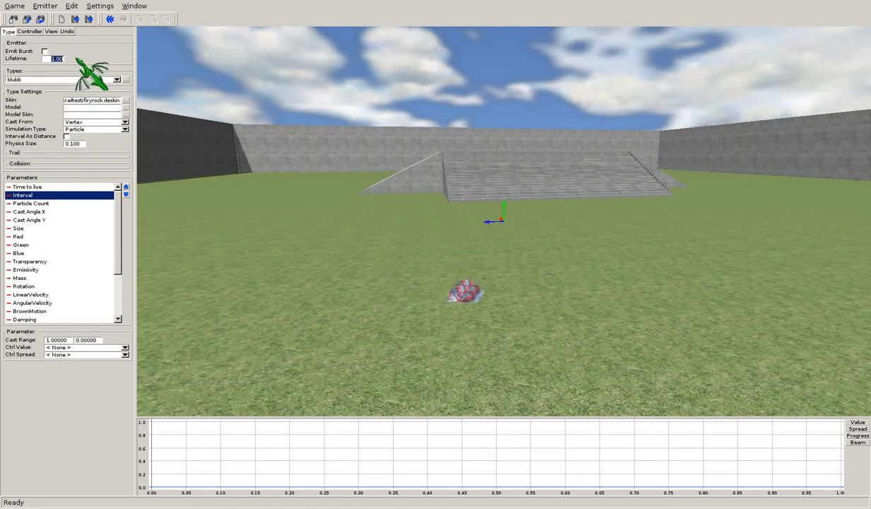
pyautogui.press('Tab')
pyautogui.moveTo(481, 230); pyautogui.dragTo(583, 250)
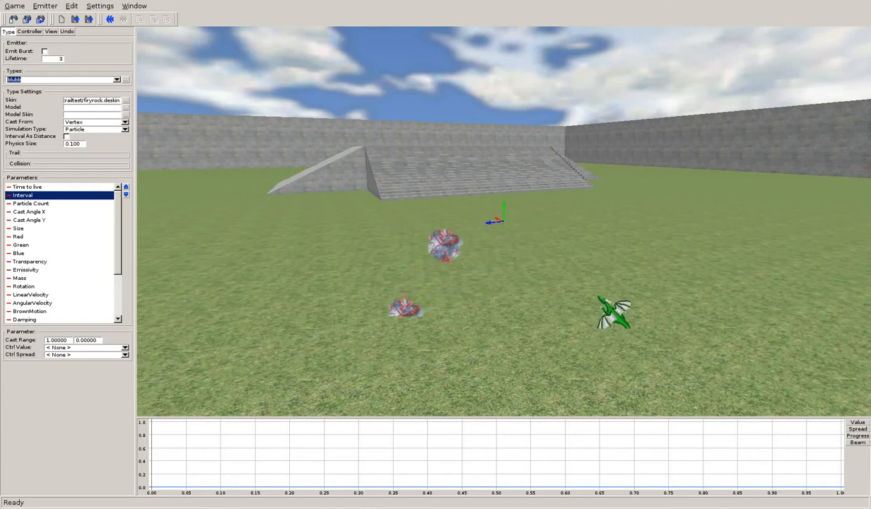
pyautogui.moveTo(597, 297); pyautogui.dragTo(125, 85)
pyautogui.click(44, 51)
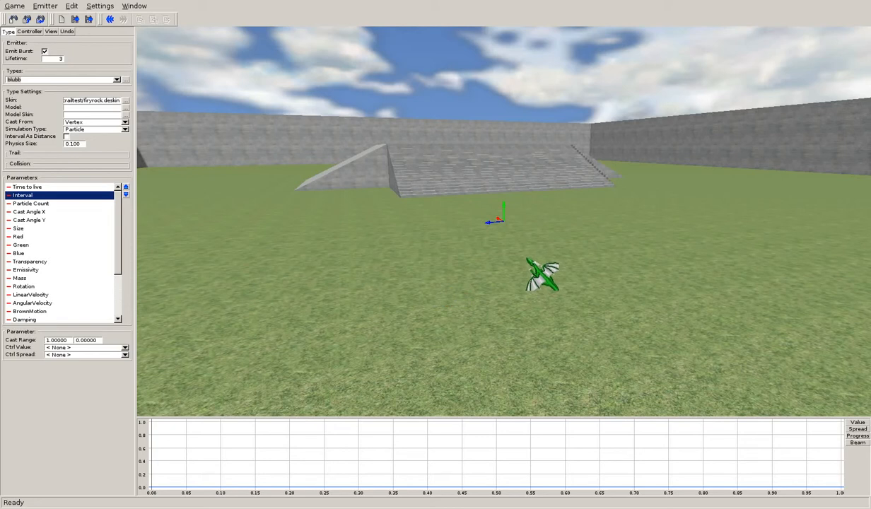
# Step: Try a cast value of 10 for the Particle Count parameter and view the emitted burst
pyautogui.click(50, 203)
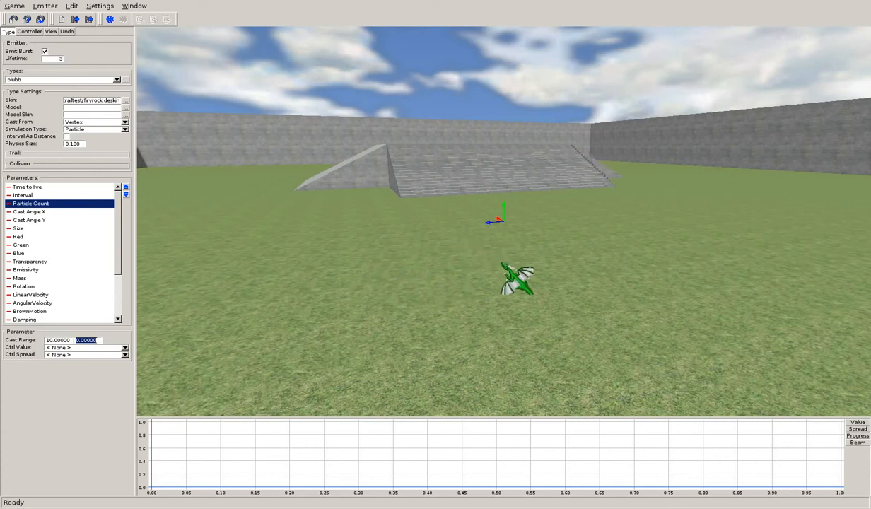
pyautogui.moveTo(517, 254); pyautogui.dragTo(417, 291, button='middle')
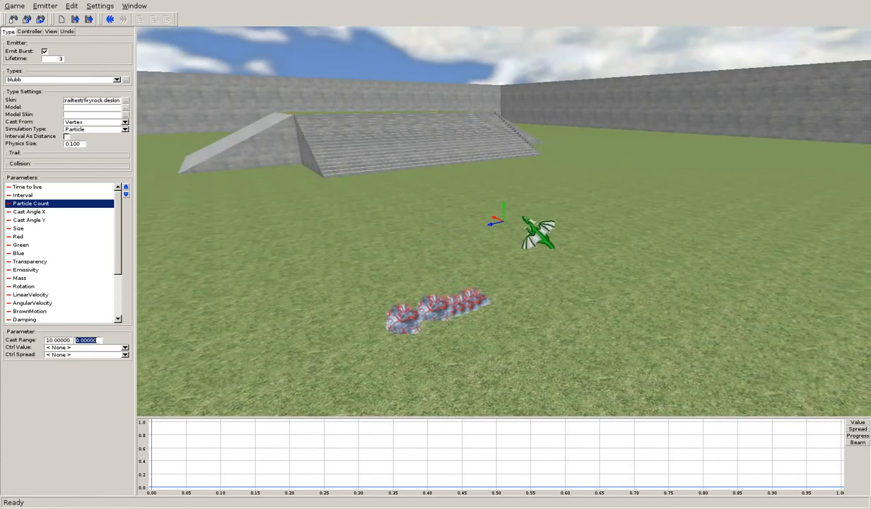
pyautogui.moveTo(626, 325); pyautogui.dragTo(550, 334, button='middle')
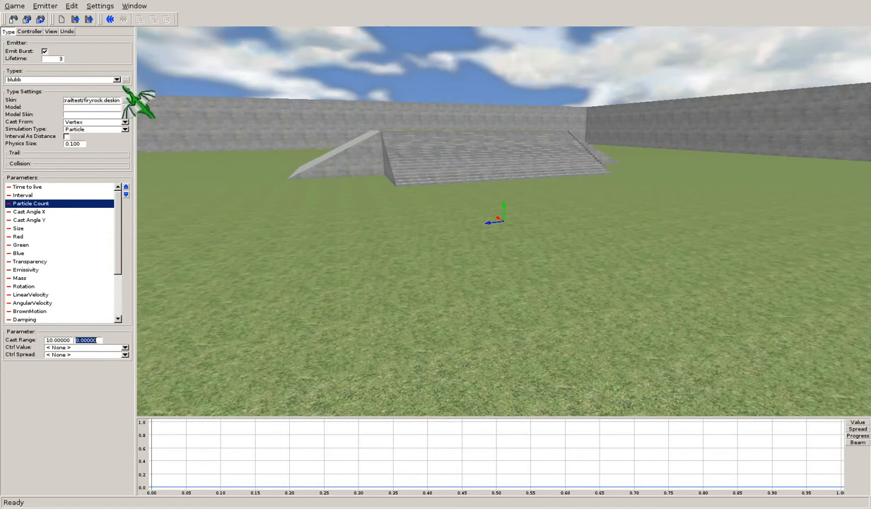
# Step: Set the Particle Count cast value to 1 and turn off Emit Burst
pyautogui.doubleClick(64, 339)
pyautogui.write('1')
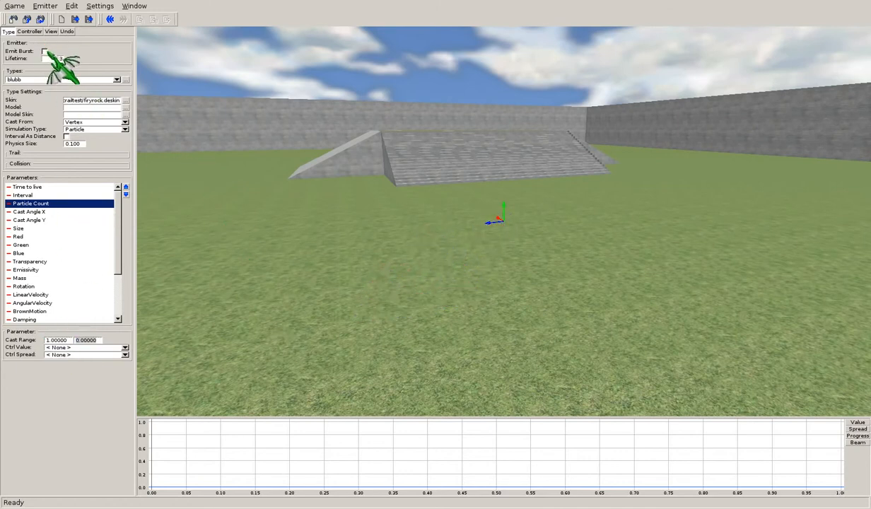
pyautogui.moveTo(612, 253); pyautogui.dragTo(594, 278, button='middle')
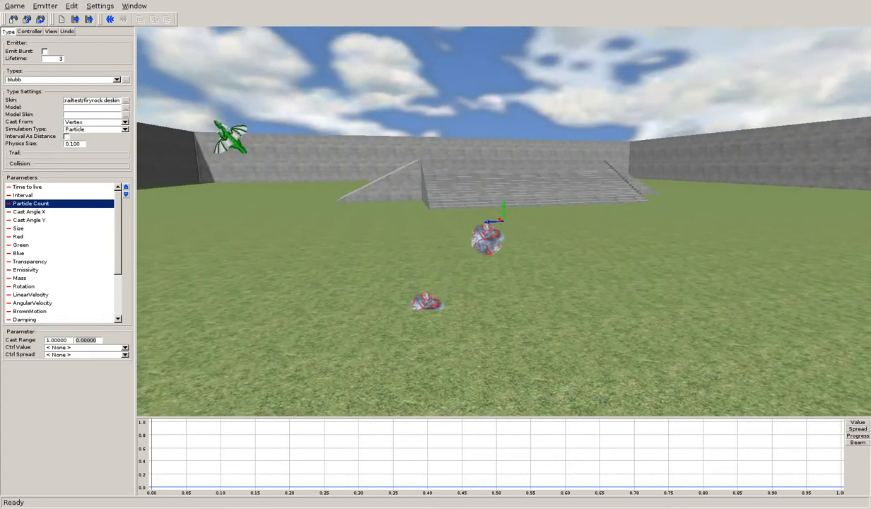
# Step: Try a cast value of 1 for the Cast Angle Y parameter and set it back to 0
pyautogui.click(64, 212)
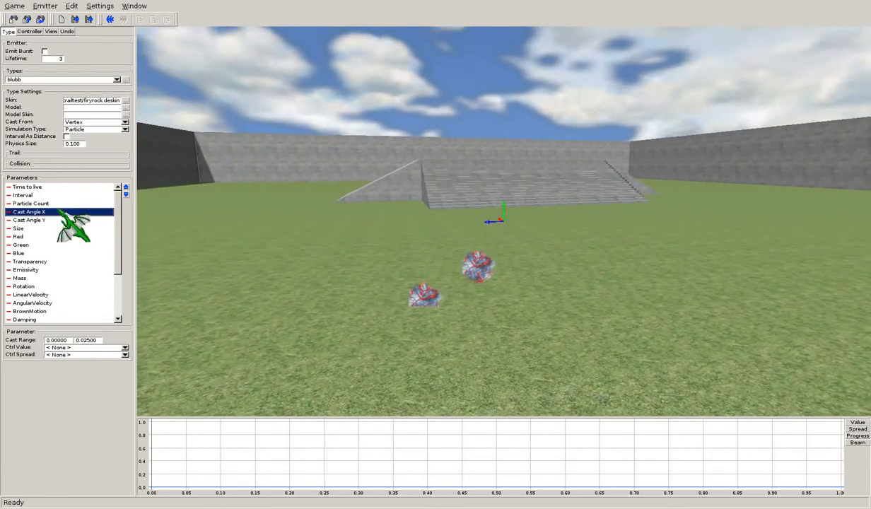
pyautogui.click(55, 219)
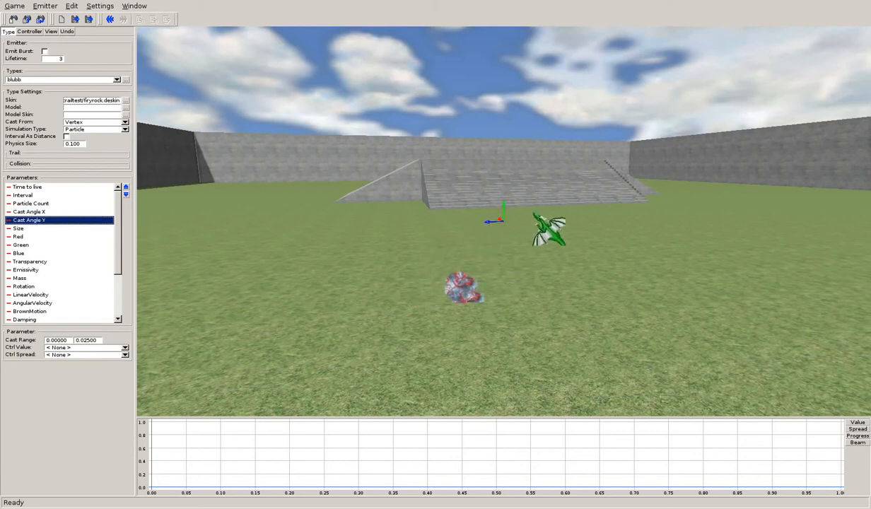
pyautogui.doubleClick(57, 340)
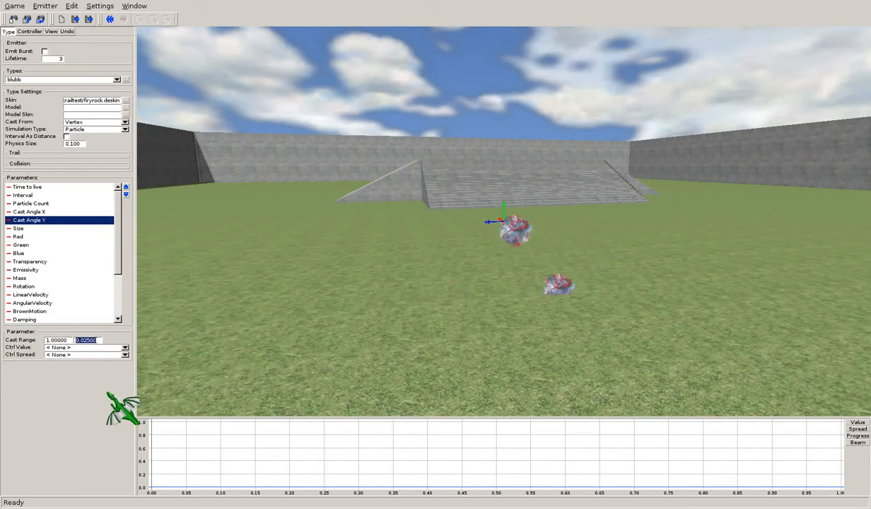
pyautogui.click(57, 340)
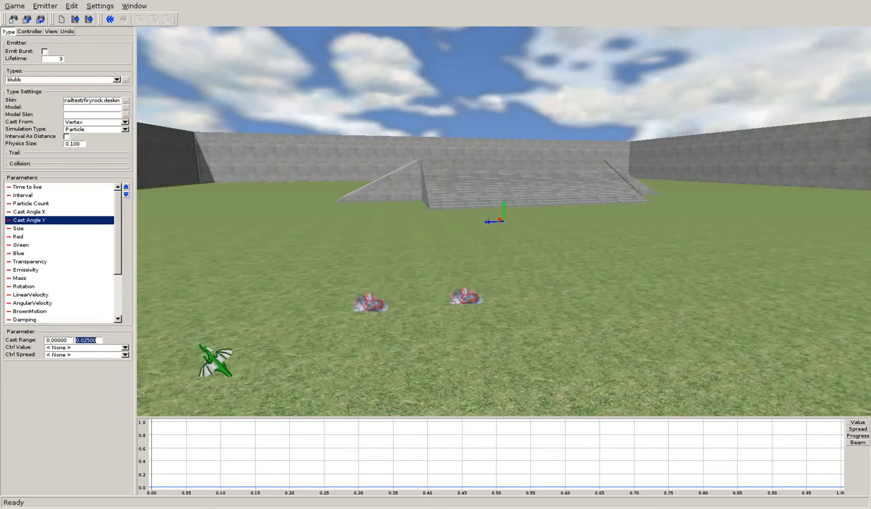
# Step: Try a cast spread of 1 for the Cast Angle Y parameter and view the emitted particles
pyautogui.click(94, 340)
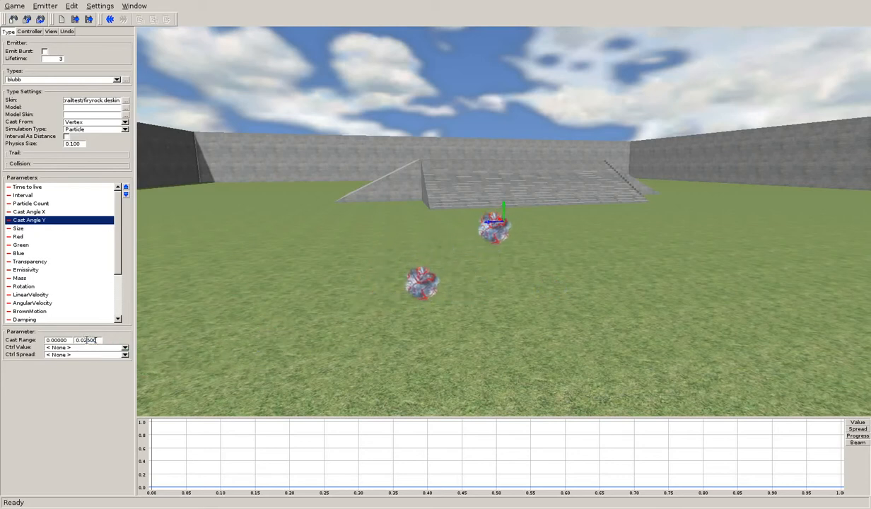
pyautogui.moveTo(488, 323); pyautogui.dragTo(542, 291, button='right')
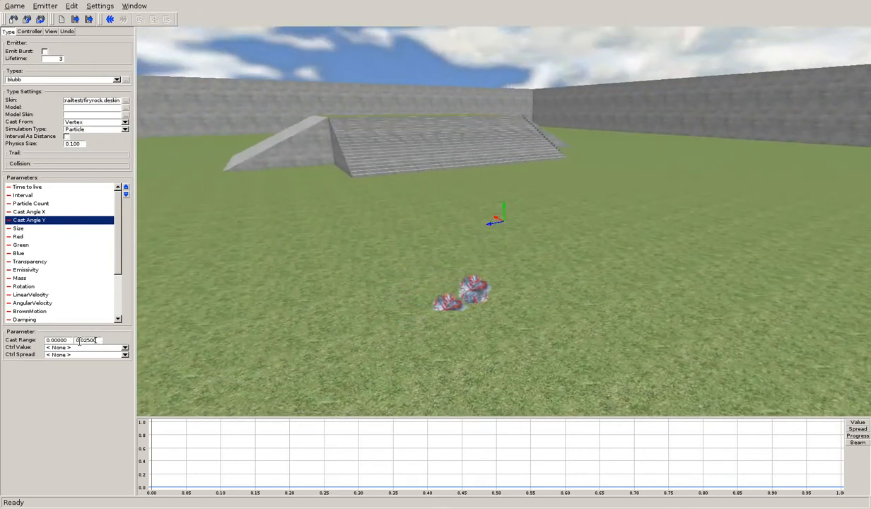
pyautogui.moveTo(100, 342); pyautogui.dragTo(70, 341)
pyautogui.write('1')
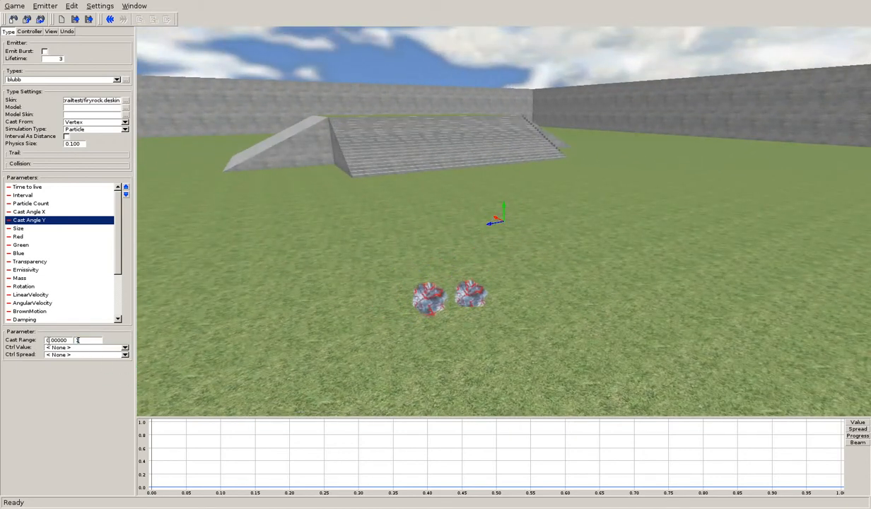
pyautogui.press('Tab')
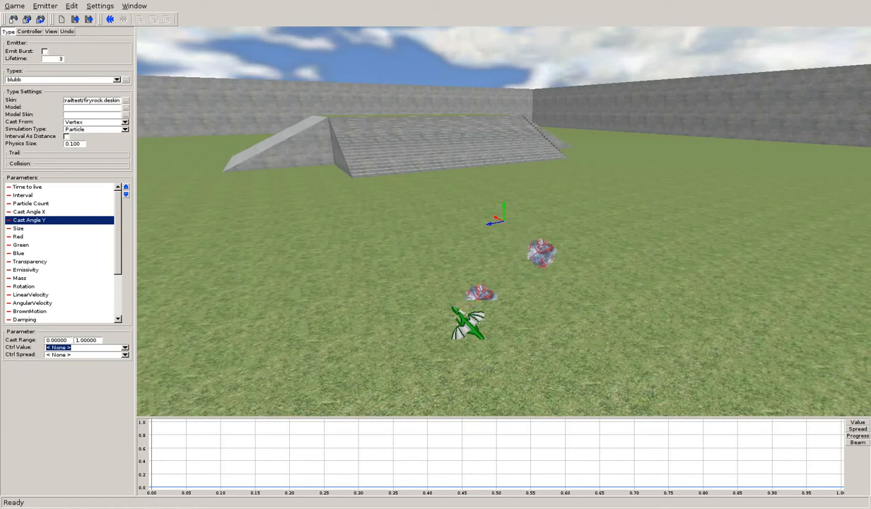
pyautogui.moveTo(454, 301); pyautogui.dragTo(471, 278, button='middle')
# Step: Set the Cast Angle Y parameter's cast spread to 0
pyautogui.click(53, 295)
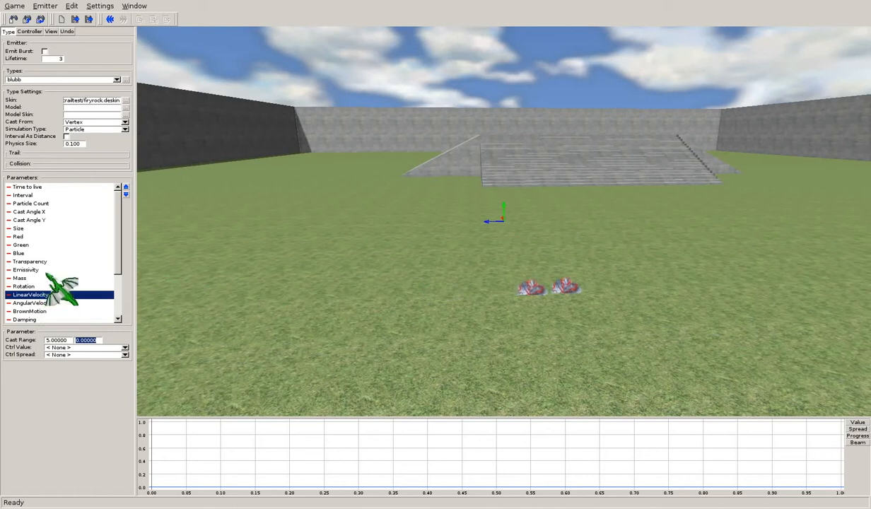
pyautogui.click(56, 211)
pyautogui.press('Down')
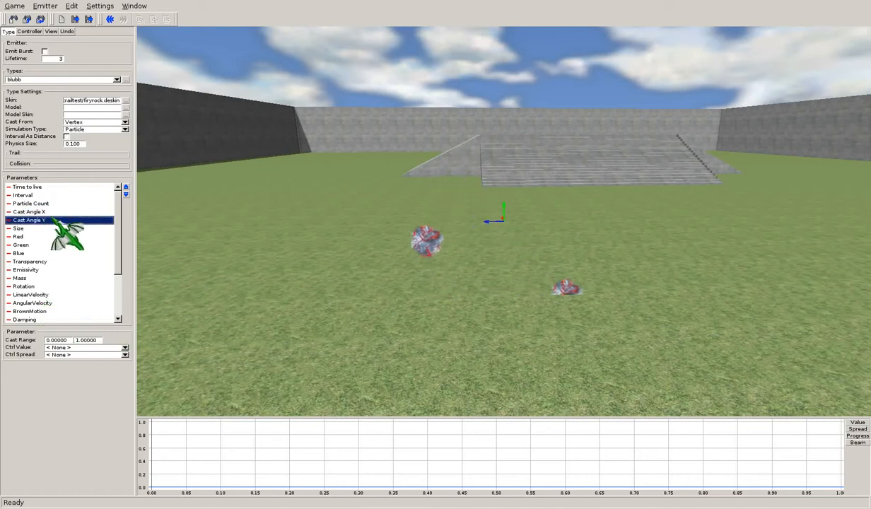
pyautogui.moveTo(96, 340); pyautogui.dragTo(89, 340)
pyautogui.doubleClick(101, 342)
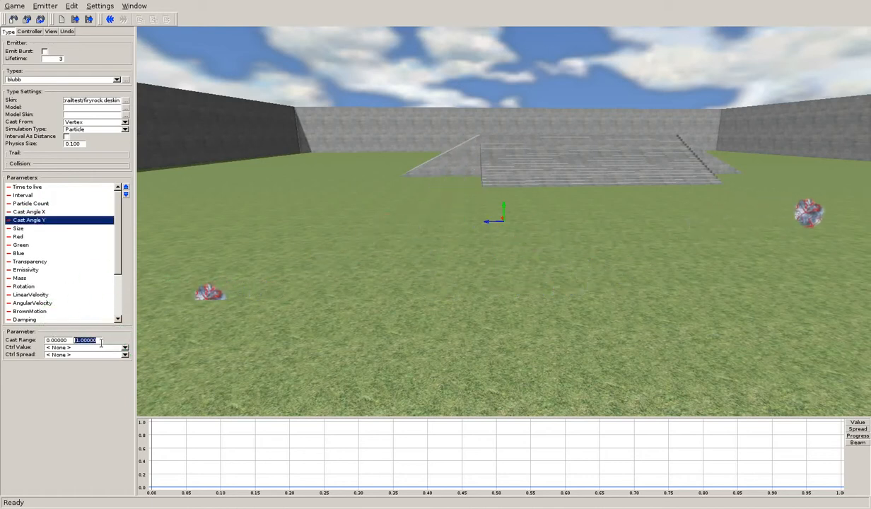
pyautogui.write('0')
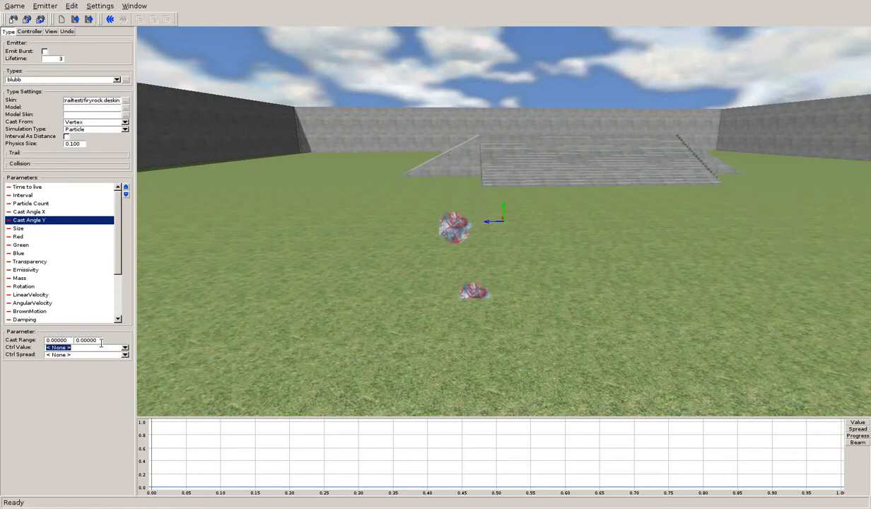
# Step: Try a cast spread of 1 for the Cast Angle X parameter and reduce it to 0.1
pyautogui.click(51, 211)
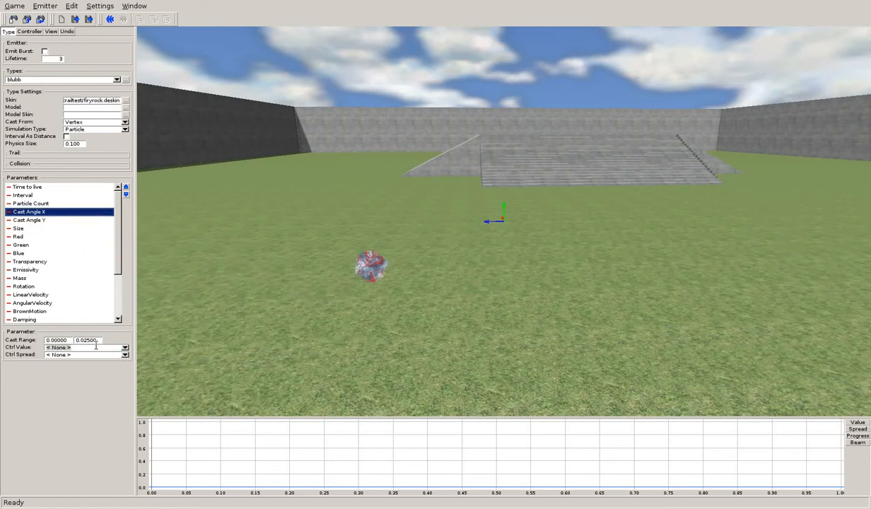
pyautogui.moveTo(96, 342); pyautogui.dragTo(72, 342)
pyautogui.write('1')
pyautogui.press('Tab')
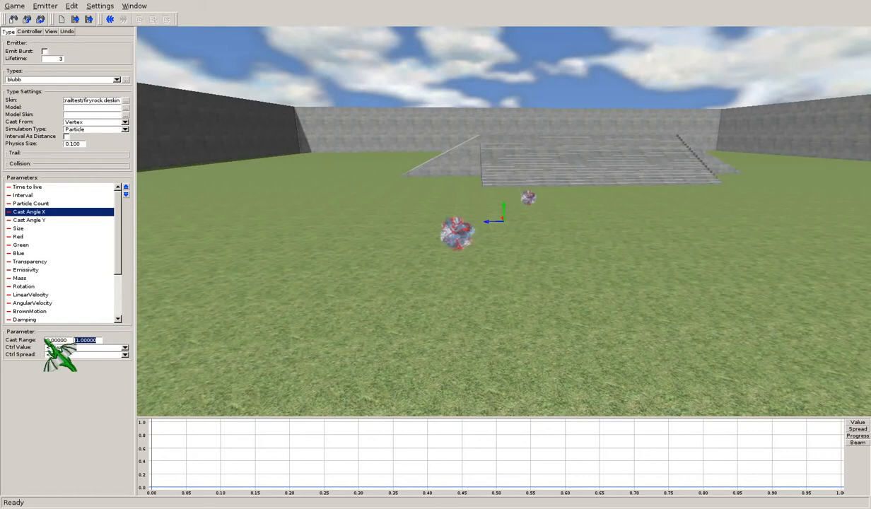
pyautogui.write('0.')
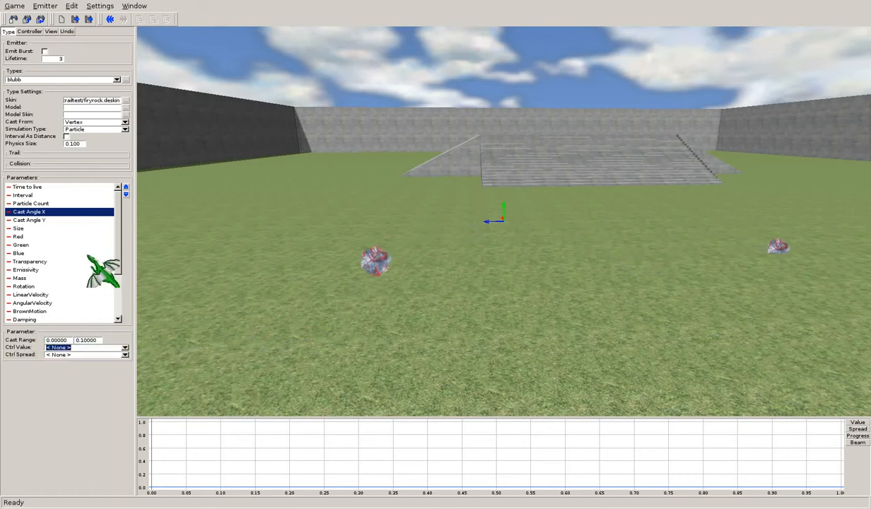
# Step: Set the Cast Angle Y parameter's cast spread to 0.1 and view the emission
pyautogui.click(57, 220)
pyautogui.doubleClick(81, 341)
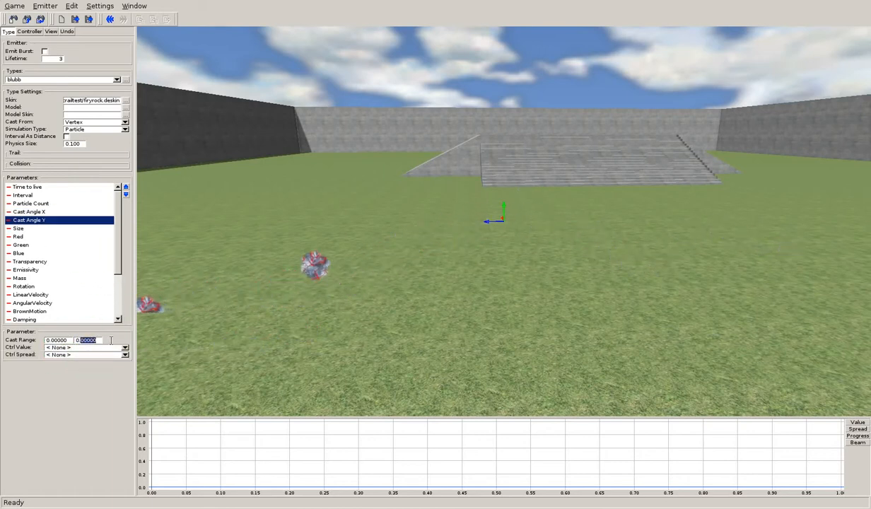
pyautogui.write('0.1')
pyautogui.press('Tab')
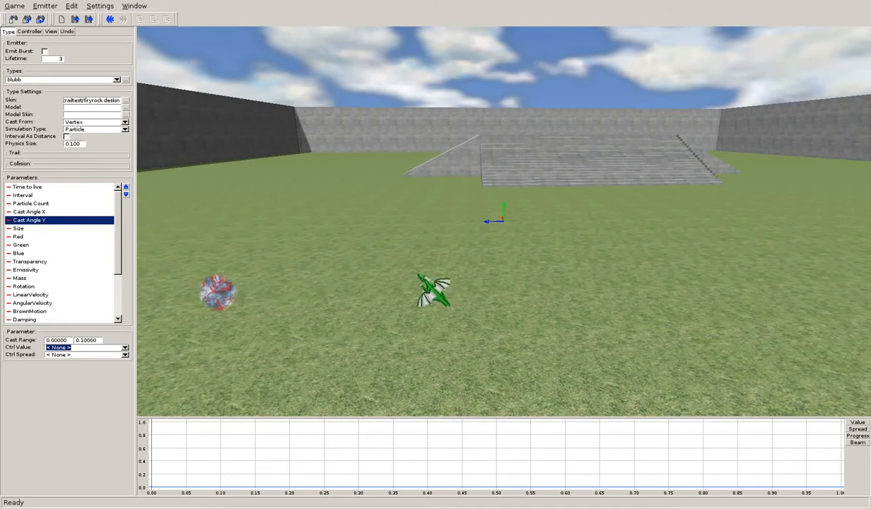
pyautogui.moveTo(514, 250); pyautogui.dragTo(461, 250, button='right')
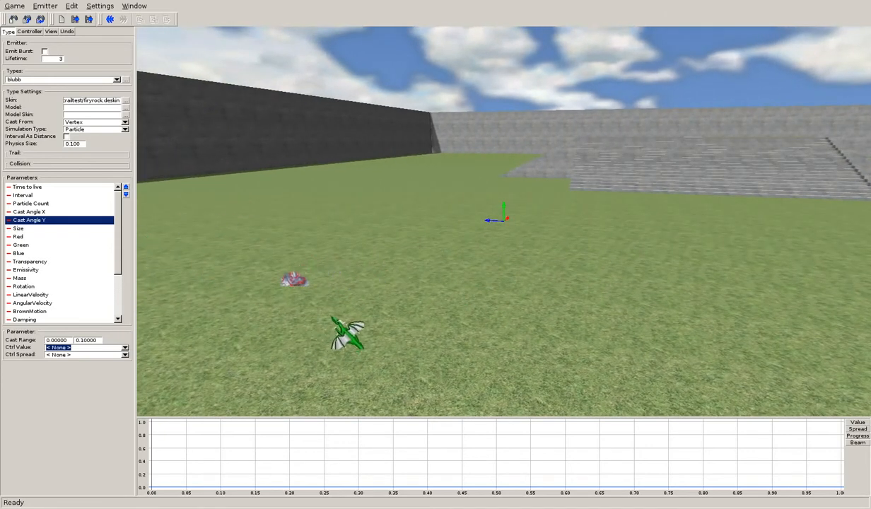
# Step: Set the Size parameter's cast value to 0.2 and view the emitted particles
pyautogui.click(42, 228)
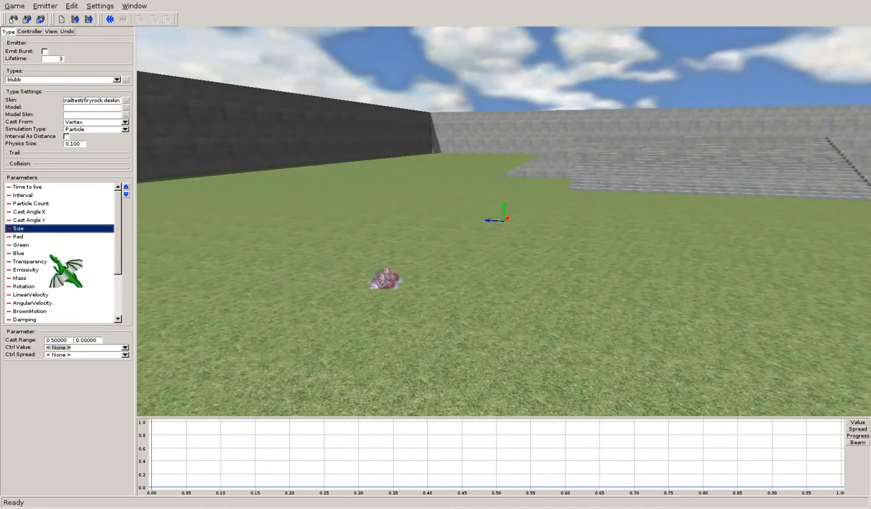
pyautogui.doubleClick(56, 340)
pyautogui.write('0.2')
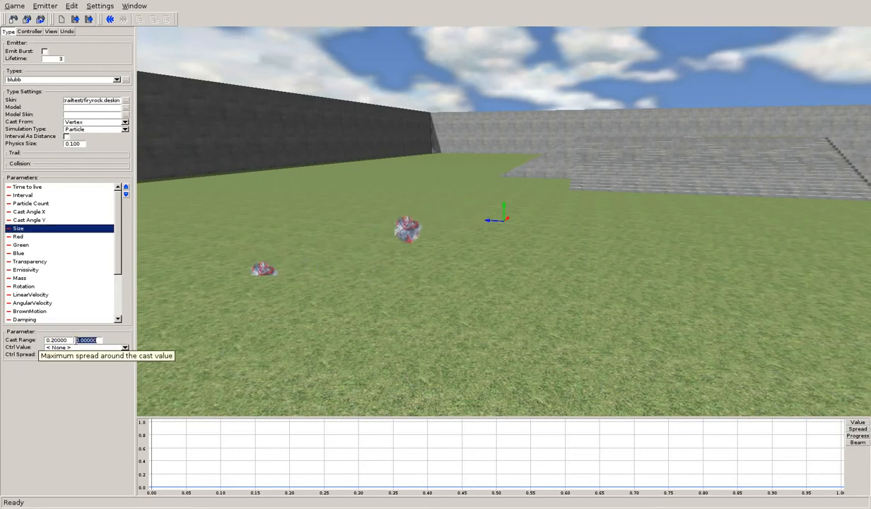
pyautogui.press('Tab')
pyautogui.moveTo(487, 279)
pyautogui.mouseDown(button='middle')
pyautogui.moveTo(573, 268)
pyautogui.moveTo(485, 262)
pyautogui.mouseUp(button='middle')
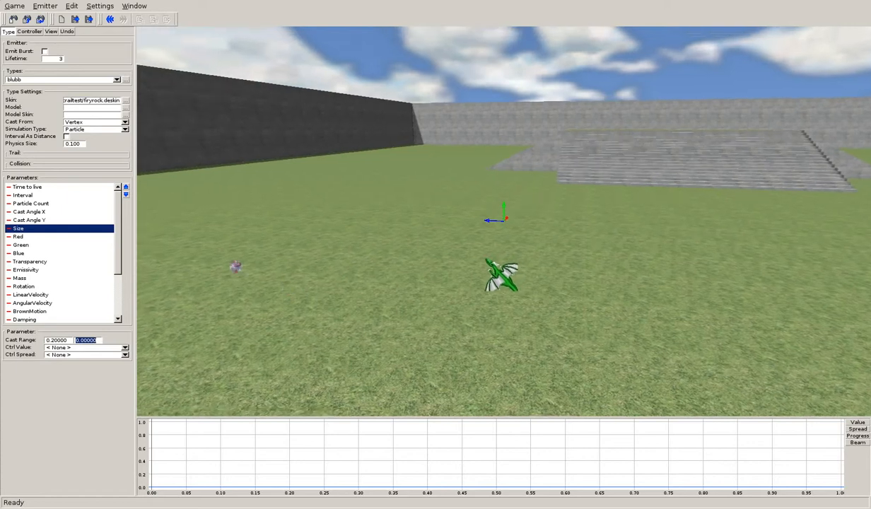
# Step: Try a cast value of 5 for the Particle Count parameter and set it back to 1
pyautogui.click(75, 188)
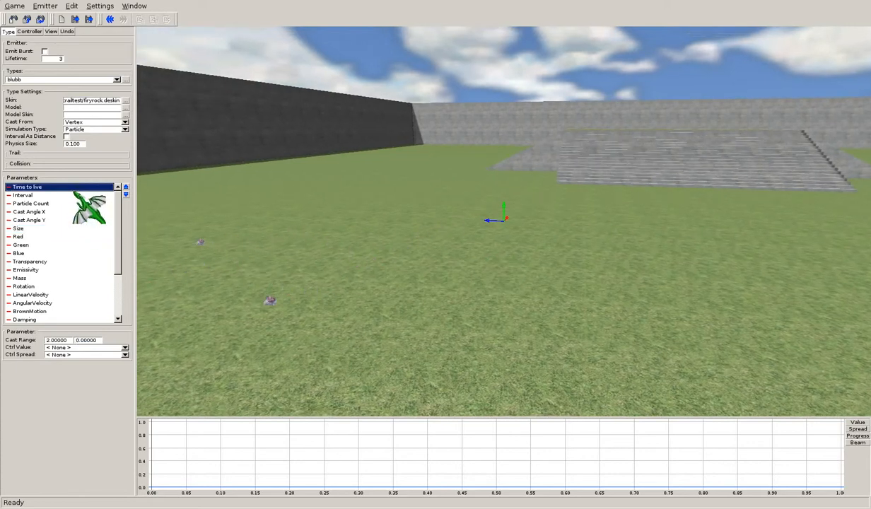
pyautogui.click(75, 196)
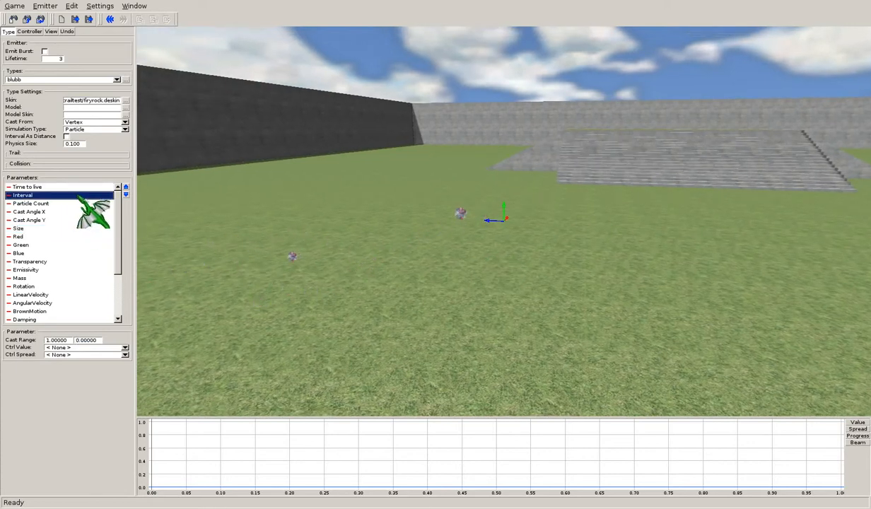
pyautogui.click(66, 203)
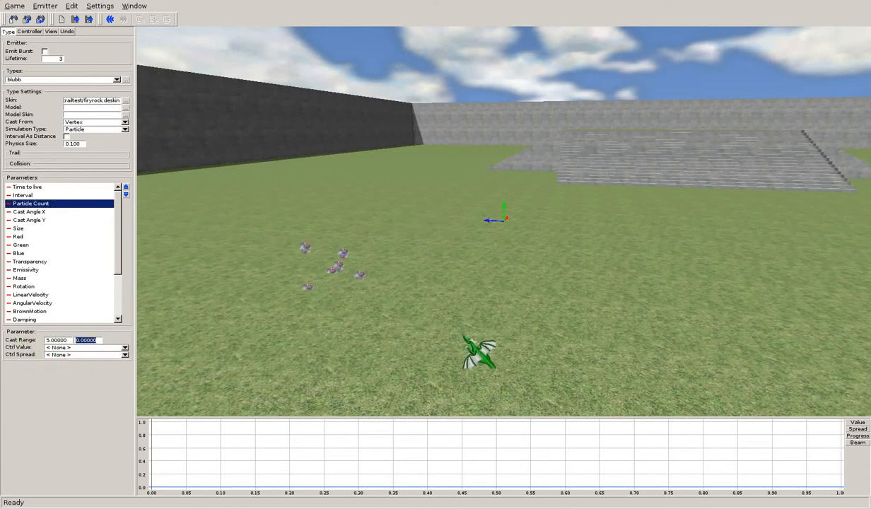
pyautogui.moveTo(453, 350); pyautogui.dragTo(181, 321, button='middle')
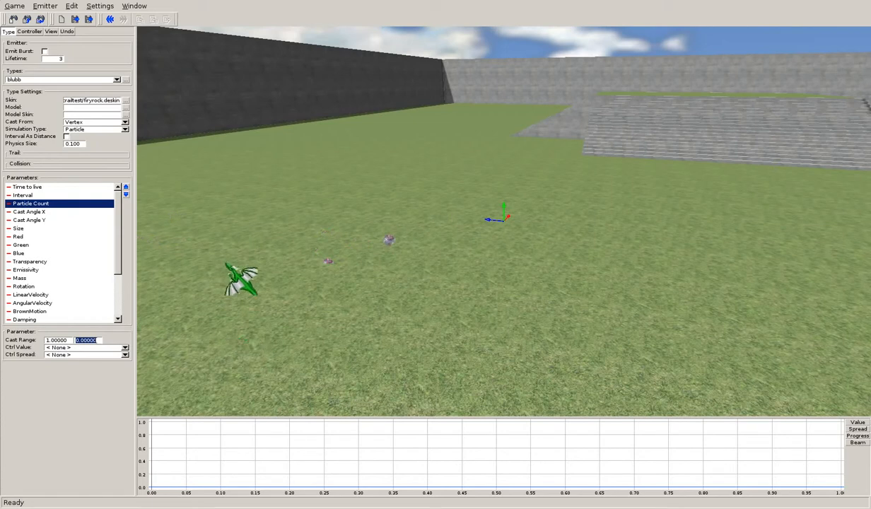
# Step: Review the Size, Red, Blue, Transparency and Emissivity parameters and observe the emitted particles from several angles
pyautogui.click(57, 229)
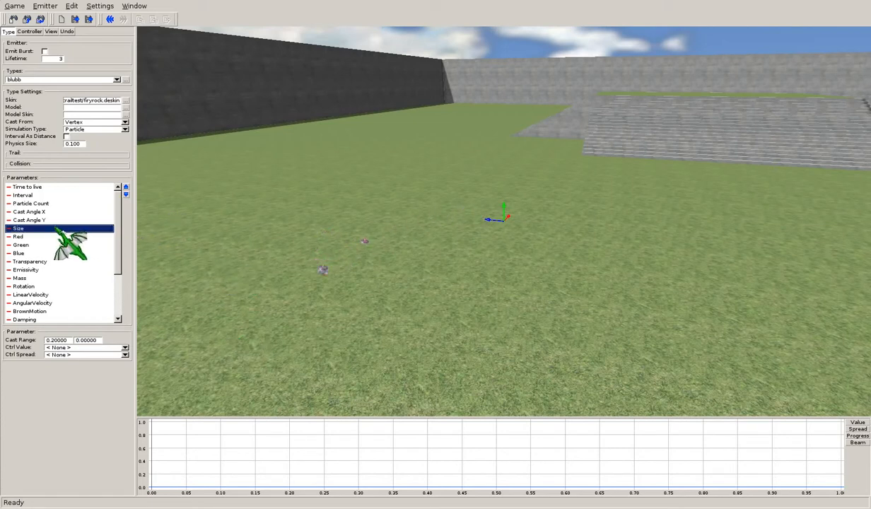
pyautogui.click(58, 238)
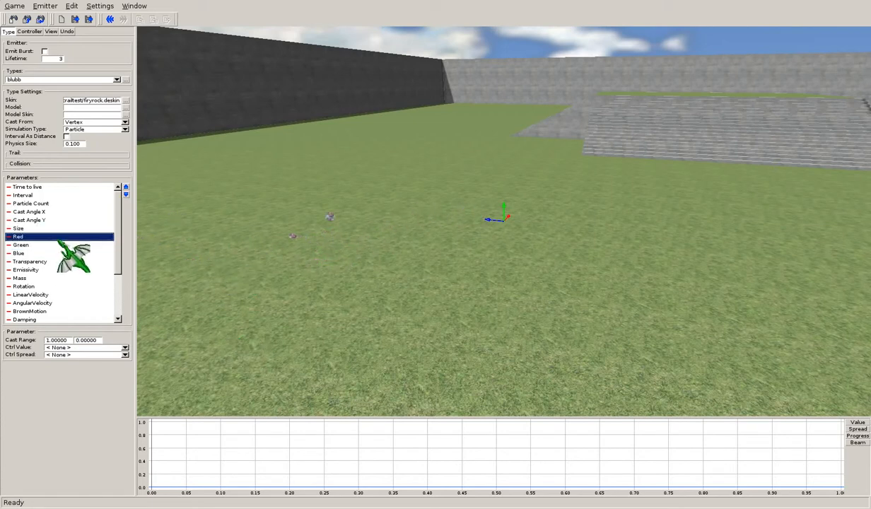
pyautogui.scroll(-3, 121, 234)
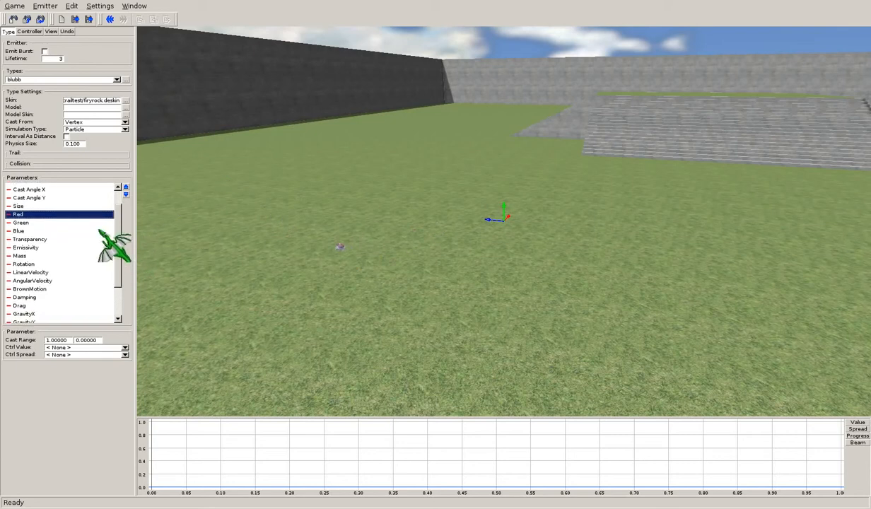
pyautogui.click(47, 232)
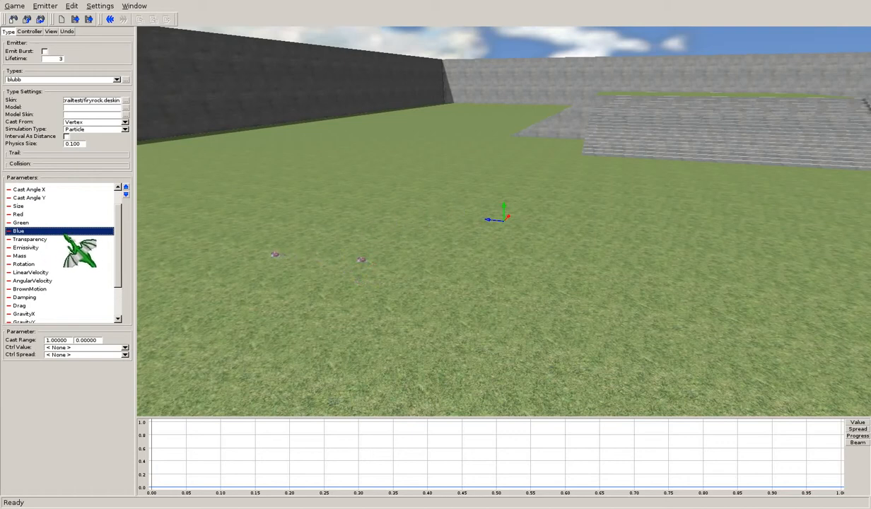
pyautogui.scroll(-2, 117, 255)
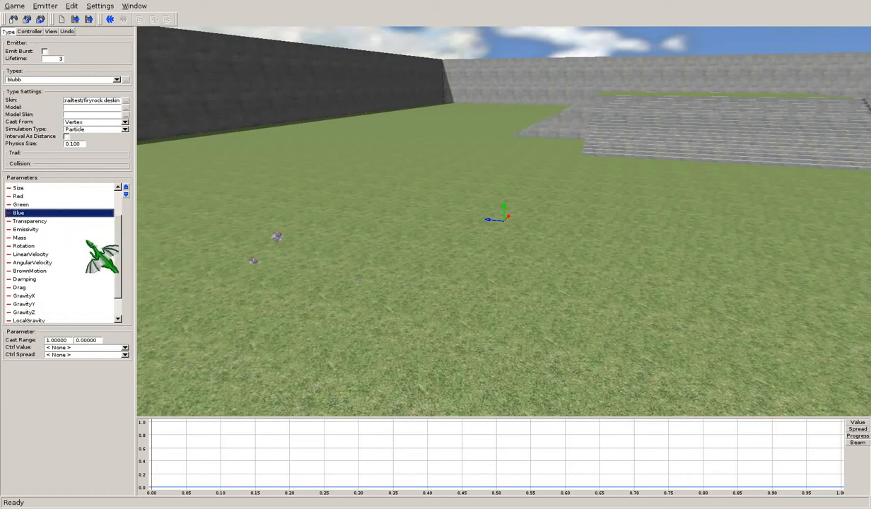
pyautogui.click(57, 220)
pyautogui.click(56, 230)
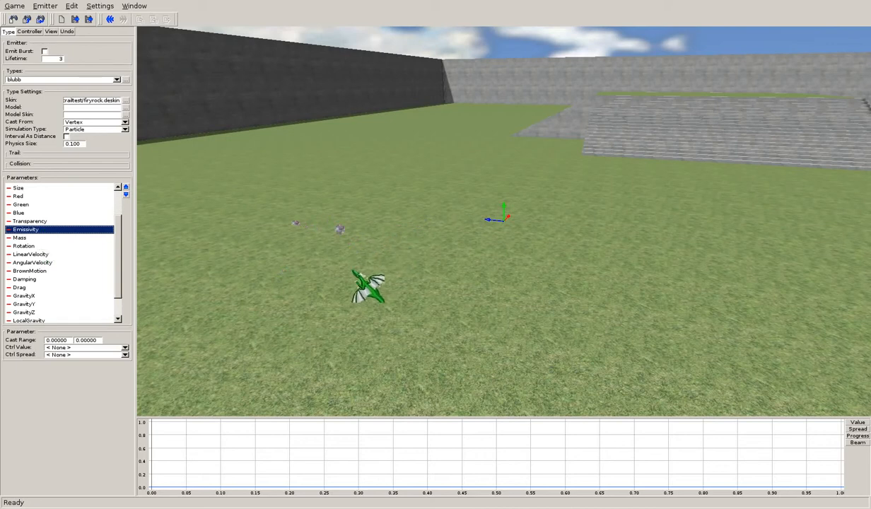
pyautogui.moveTo(370, 256); pyautogui.dragTo(328, 269, button='middle')
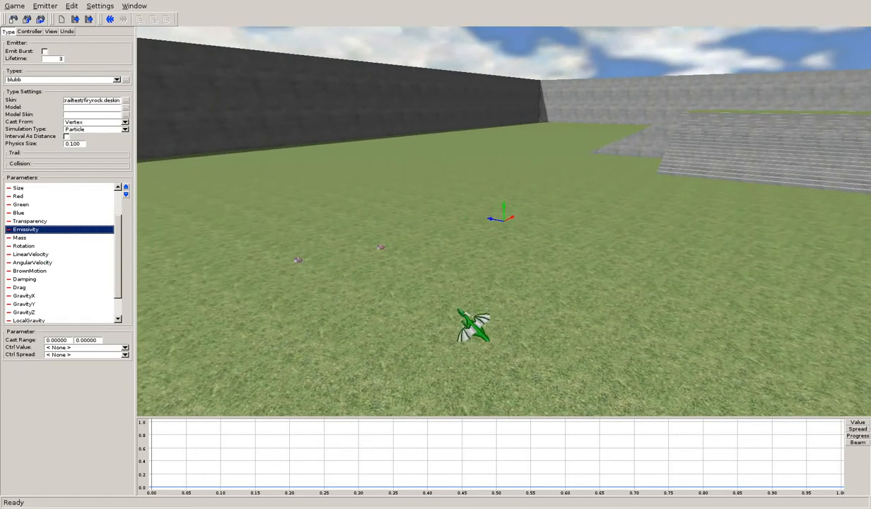
pyautogui.moveTo(408, 272); pyautogui.dragTo(442, 275, button='middle')
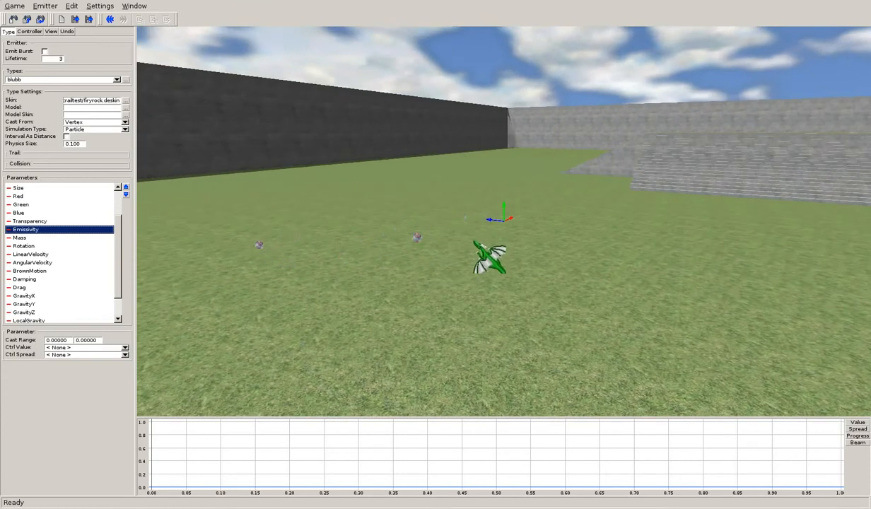
pyautogui.moveTo(524, 258); pyautogui.dragTo(500, 267, button='middle')
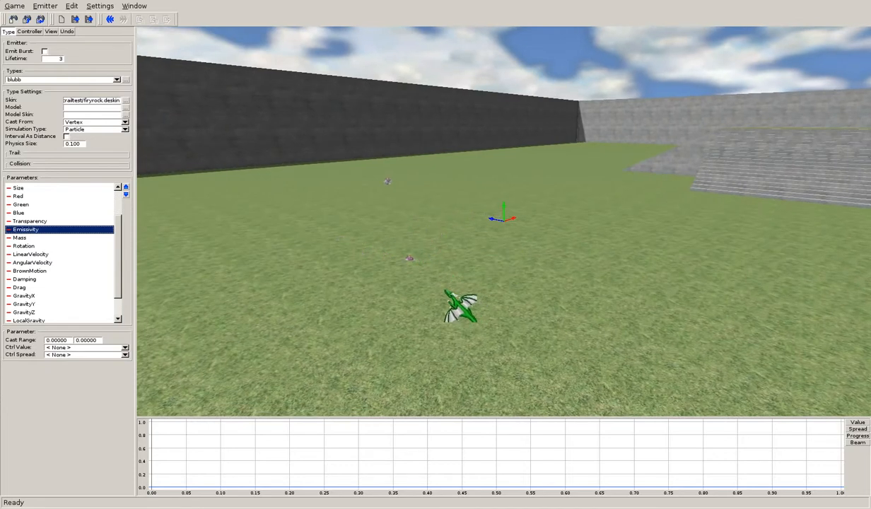
pyautogui.moveTo(460, 306); pyautogui.dragTo(443, 305, button='middle')
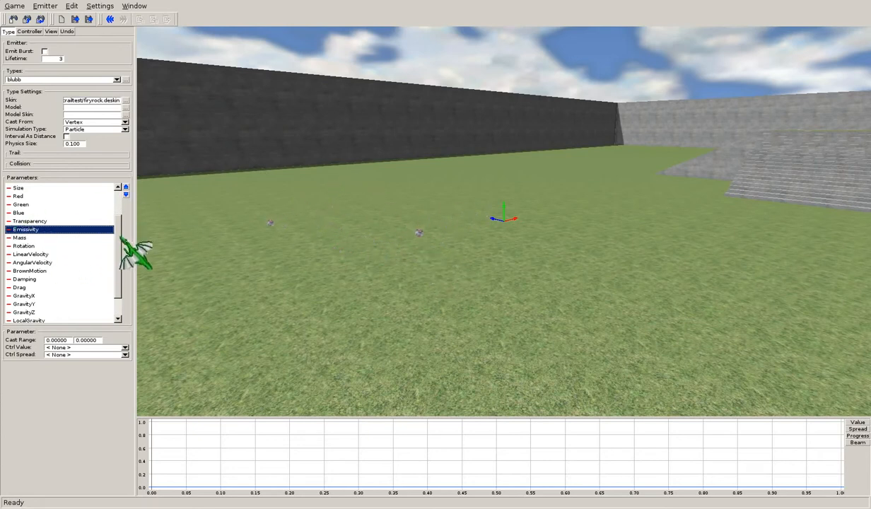
# Step: Examine the cast ranges of the Rotation, LinearVelocity, AngularVelocity, BrownMotion, GravityX and GravityY parameters
pyautogui.moveTo(121, 237); pyautogui.dragTo(120, 256)
pyautogui.click(64, 220)
pyautogui.click(66, 228)
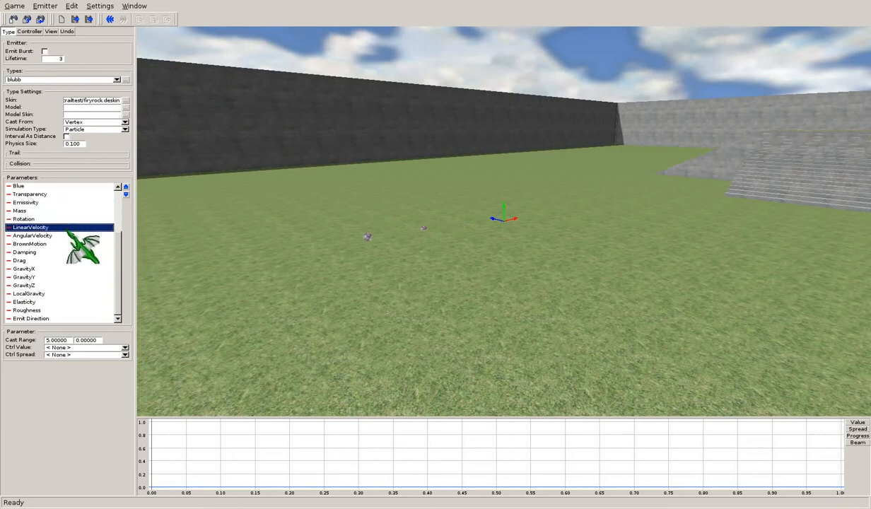
pyautogui.click(67, 235)
pyautogui.click(69, 243)
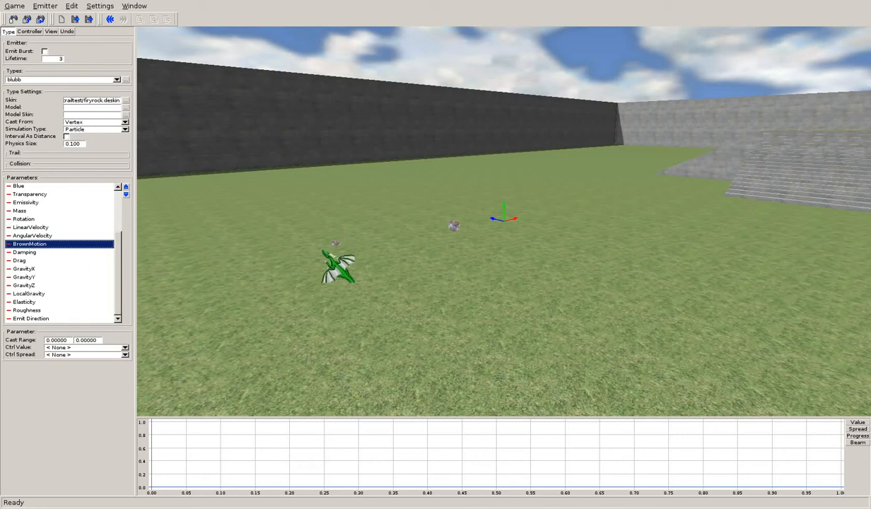
pyautogui.moveTo(400, 278); pyautogui.dragTo(376, 272, button='right')
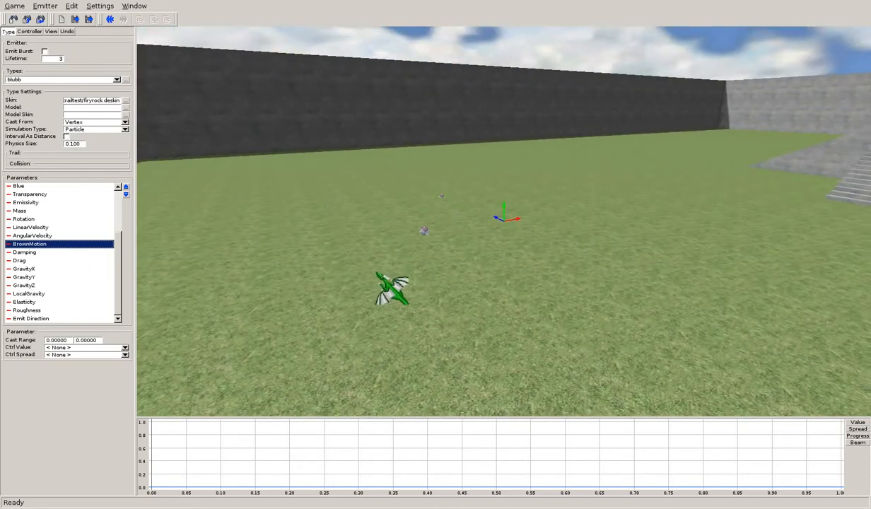
pyautogui.click(59, 269)
pyautogui.click(48, 278)
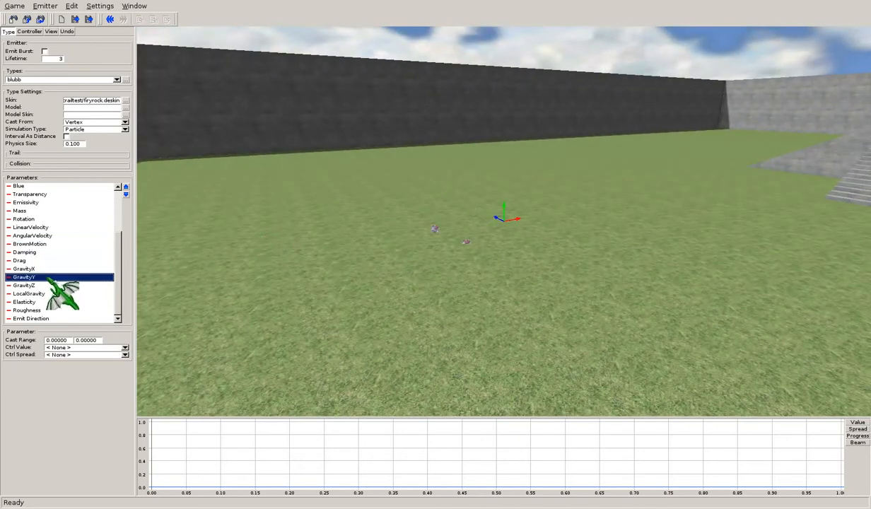
# Step: Try a cast value of 1 for the LocalGravity parameter and observe the particles from another angle
pyautogui.click(47, 284)
pyautogui.click(47, 260)
pyautogui.click(47, 285)
pyautogui.click(47, 294)
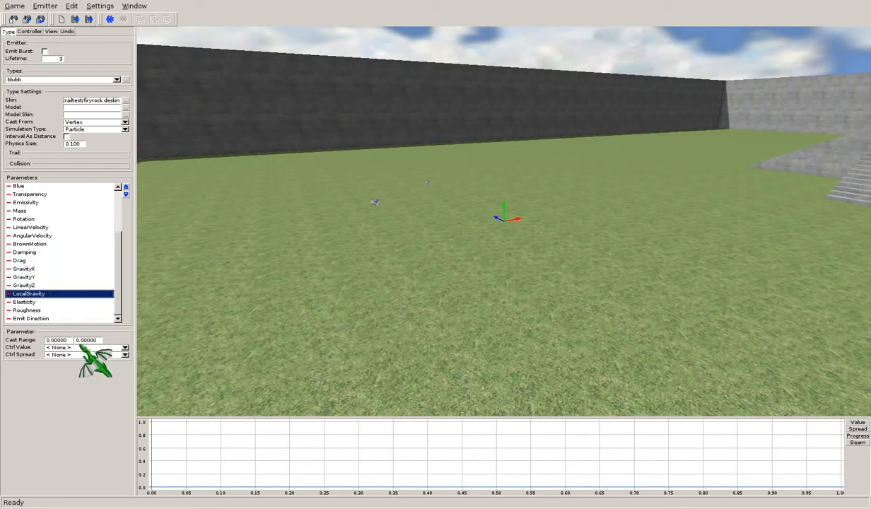
pyautogui.write('1')
pyautogui.press('Tab')
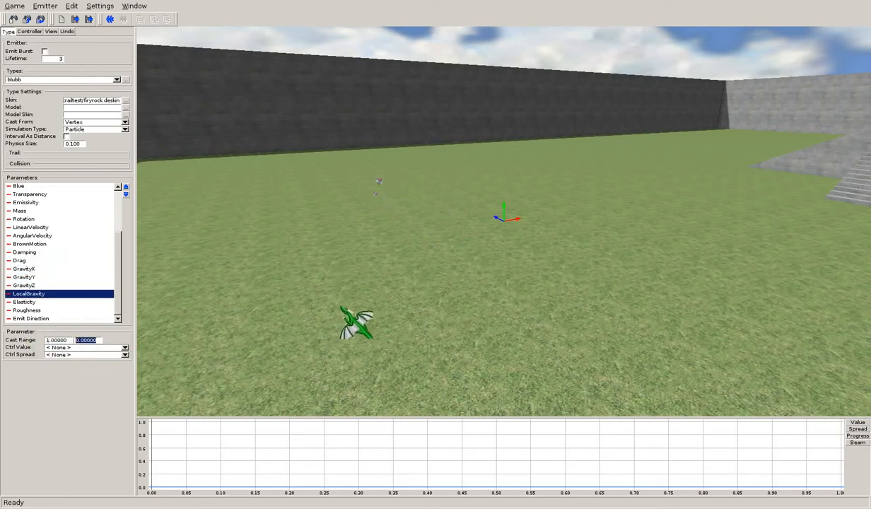
pyautogui.moveTo(355, 326); pyautogui.dragTo(408, 327, button='right')
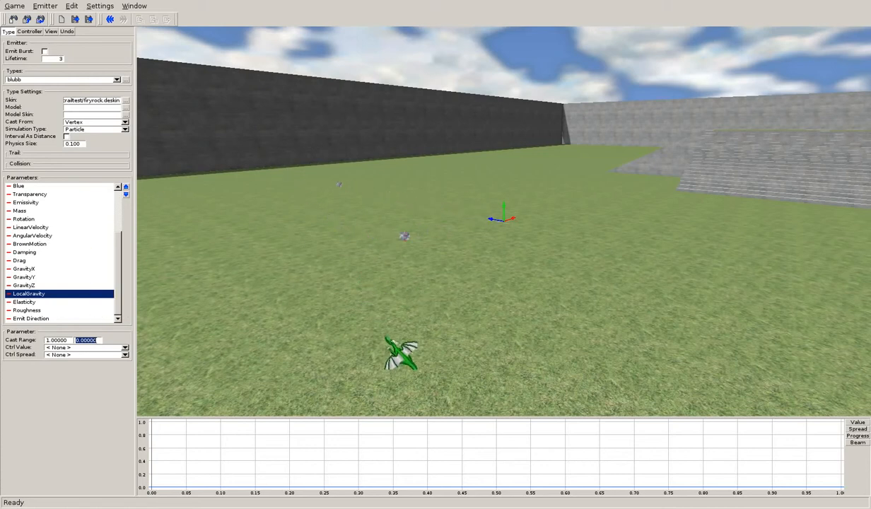
# Step: Try cast values of 5 and 50 for the BrownMotion parameter, watching the particles, and set it back to 0
pyautogui.click(44, 268)
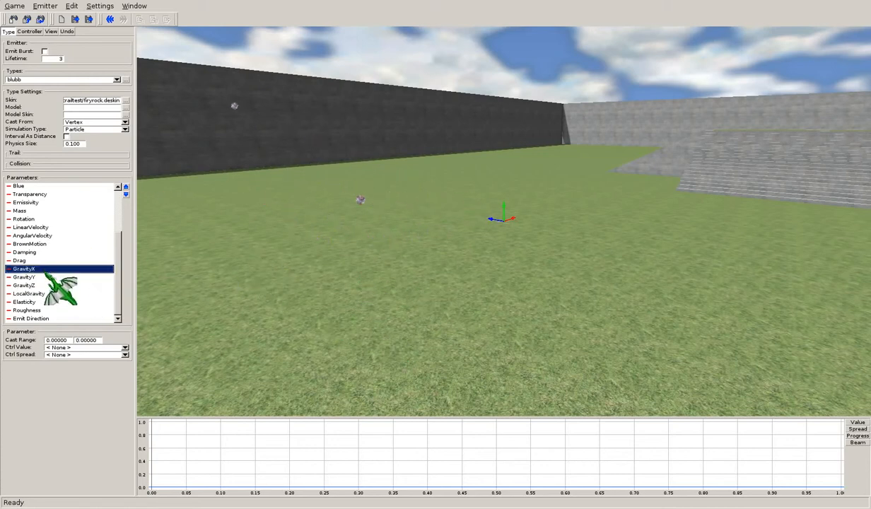
pyautogui.click(46, 244)
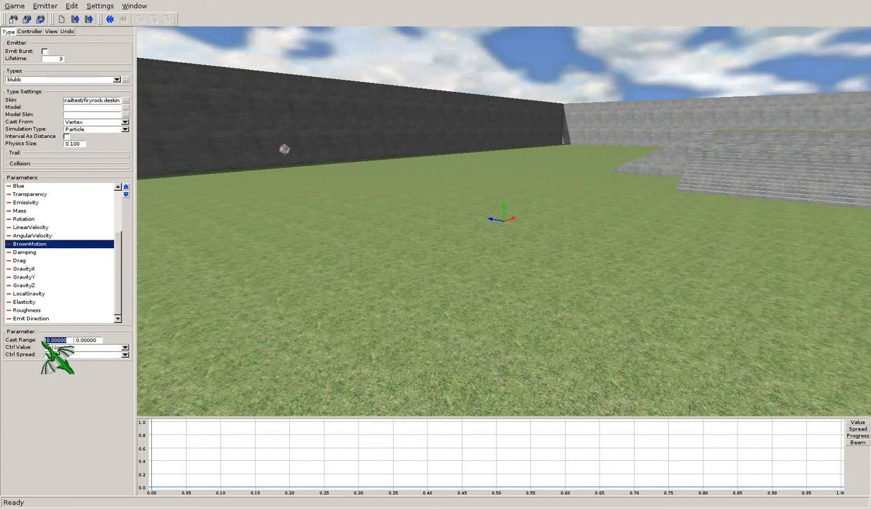
pyautogui.write('5')
pyautogui.press('Tab')
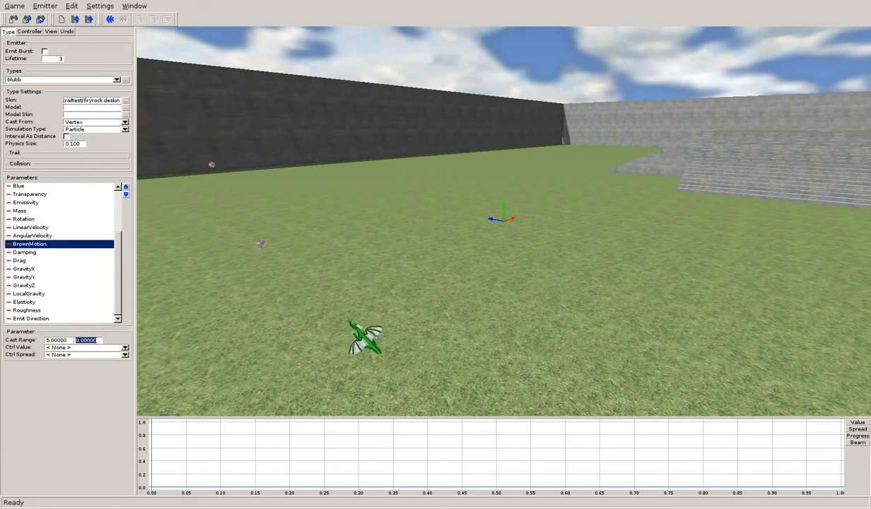
pyautogui.moveTo(326, 291); pyautogui.dragTo(235, 290, button='middle')
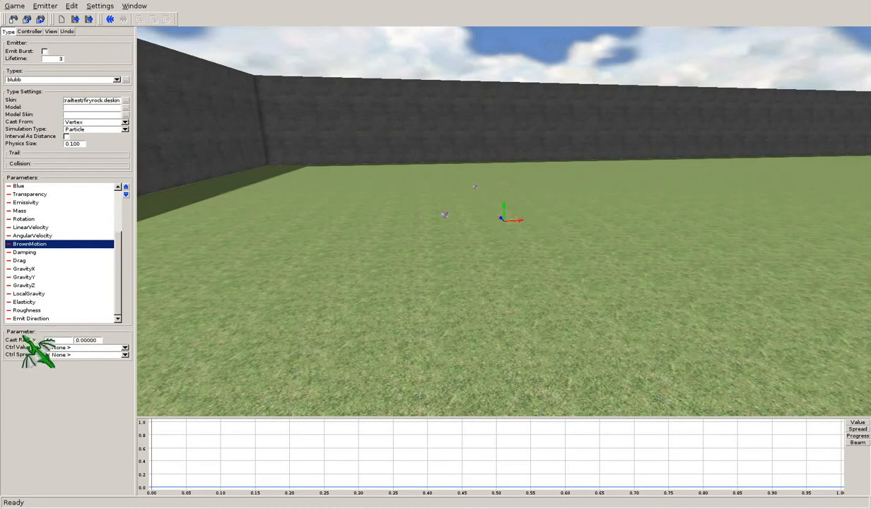
pyautogui.press('Tab')
pyautogui.moveTo(457, 278); pyautogui.dragTo(445, 305, button='middle')
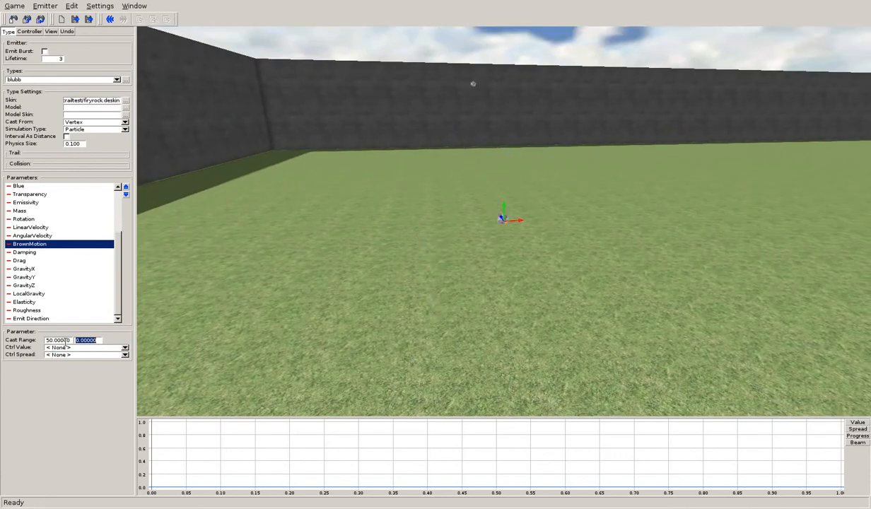
pyautogui.moveTo(61, 341); pyautogui.dragTo(31, 347)
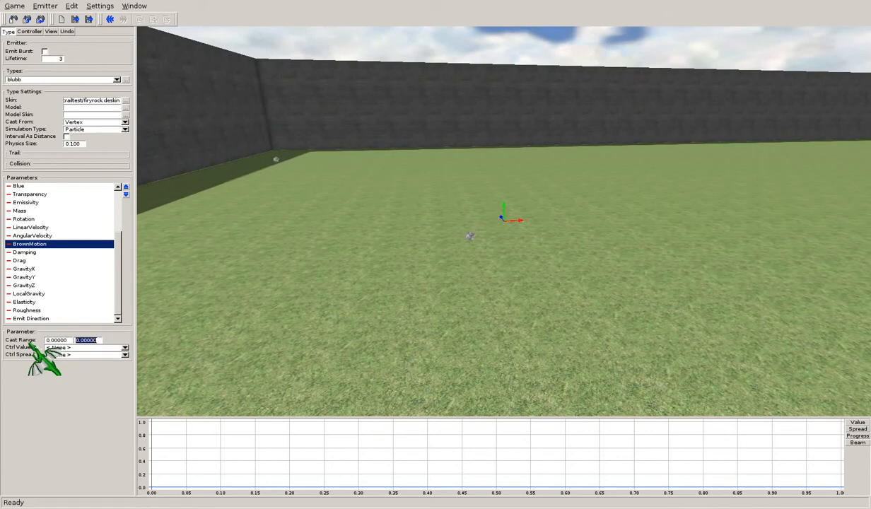
# Step: Reset the LocalGravity parameter's cast value to 0 and observe the emission
pyautogui.moveTo(34, 245); pyautogui.dragTo(52, 294)
pyautogui.write('0')
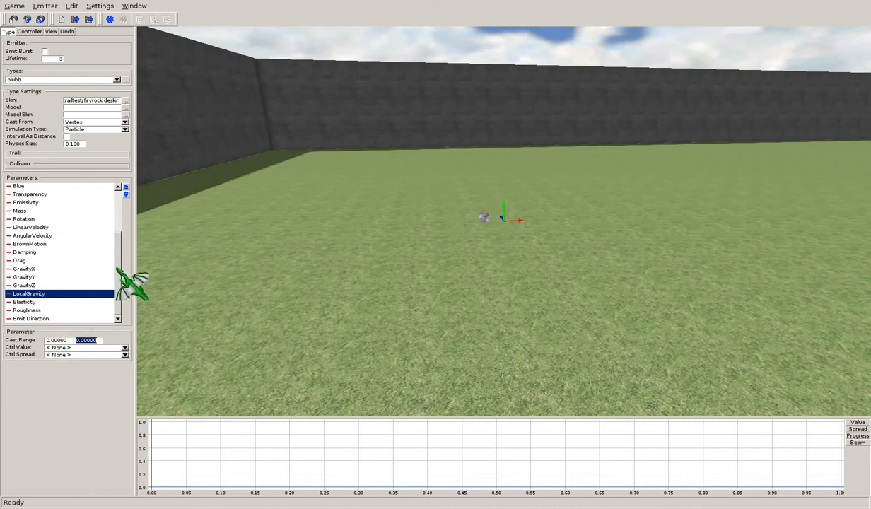
pyautogui.moveTo(285, 240); pyautogui.dragTo(502, 248, button='middle')
# Step: Review the Roughness and Time to live parameters and their cast ranges
pyautogui.click(57, 311)
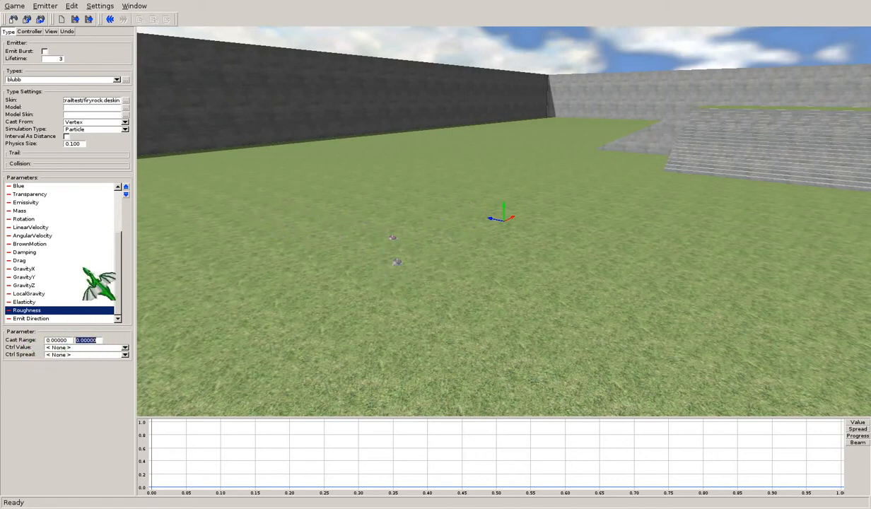
pyautogui.click(73, 340)
pyautogui.scroll(3, 77, 240)
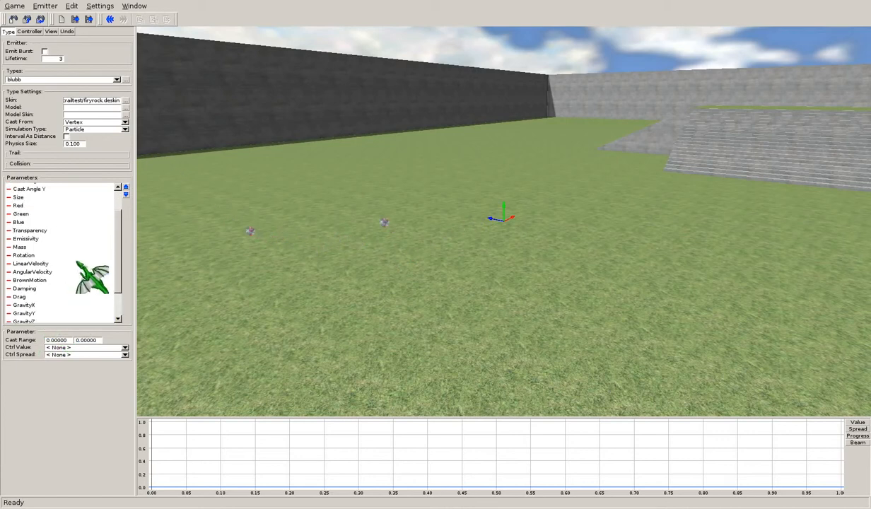
pyautogui.click(55, 196)
pyautogui.click(55, 189)
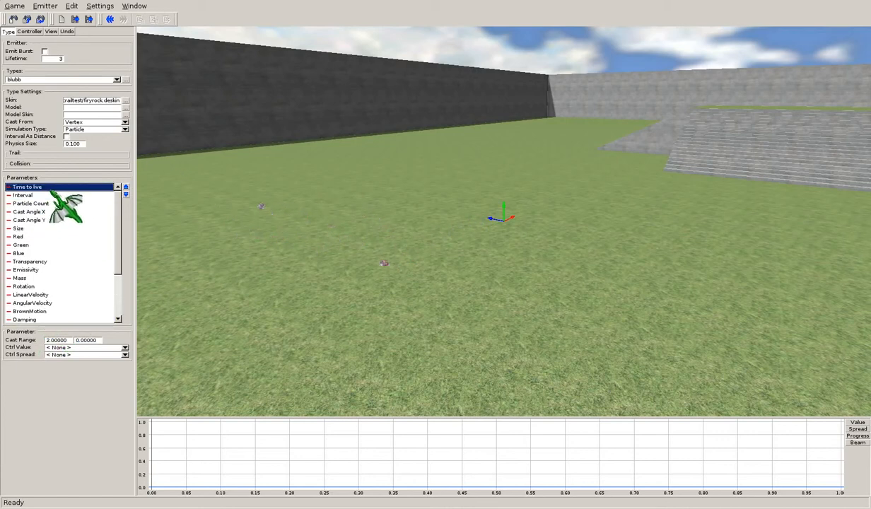
# Step: Add a second emitter type named puff
pyautogui.click(118, 80)
pyautogui.click(118, 80)
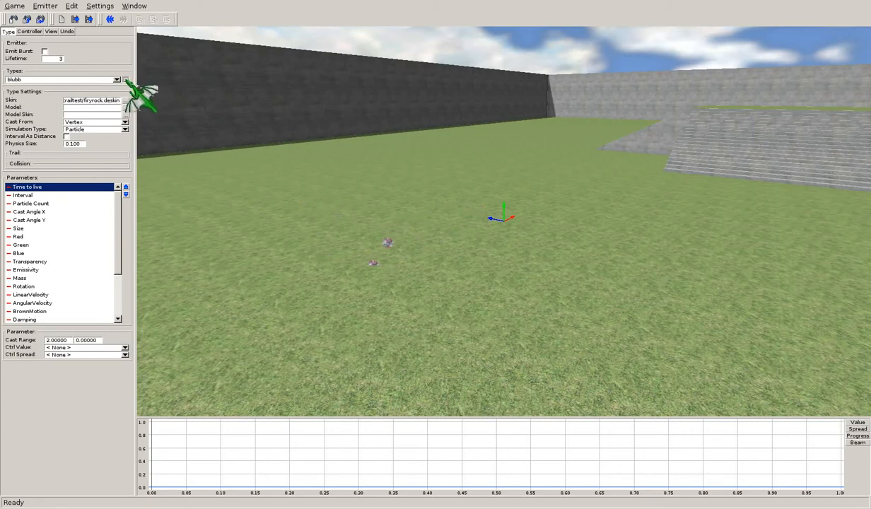
pyautogui.click(125, 80)
pyautogui.write('p')
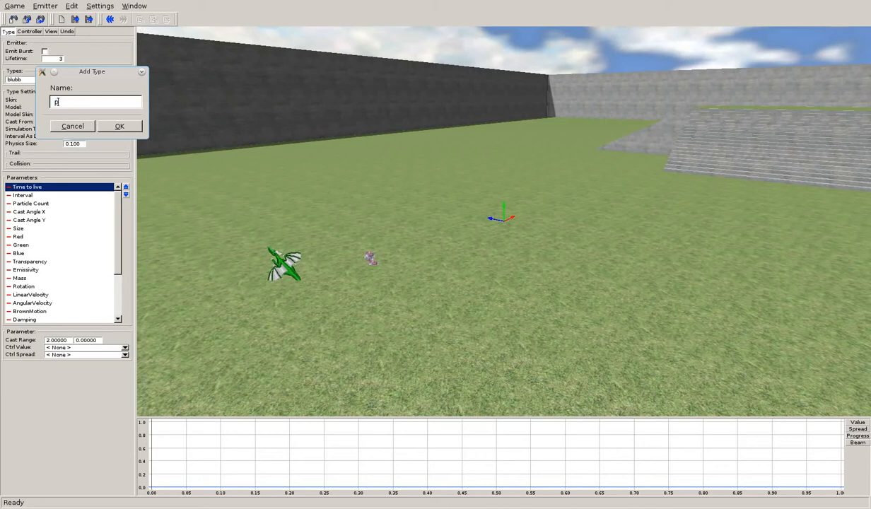
pyautogui.write('uff')
pyautogui.press('Return')
# Step: Start selecting a skin file for the puff type and browse to the /test/emitters folder
pyautogui.click(125, 101)
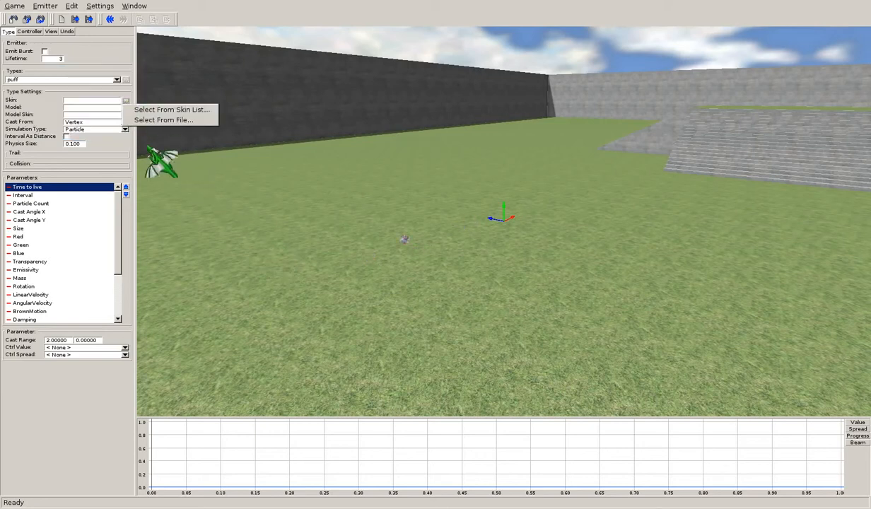
pyautogui.click(157, 122)
pyautogui.click(29, 220)
pyautogui.doubleClick(29, 220)
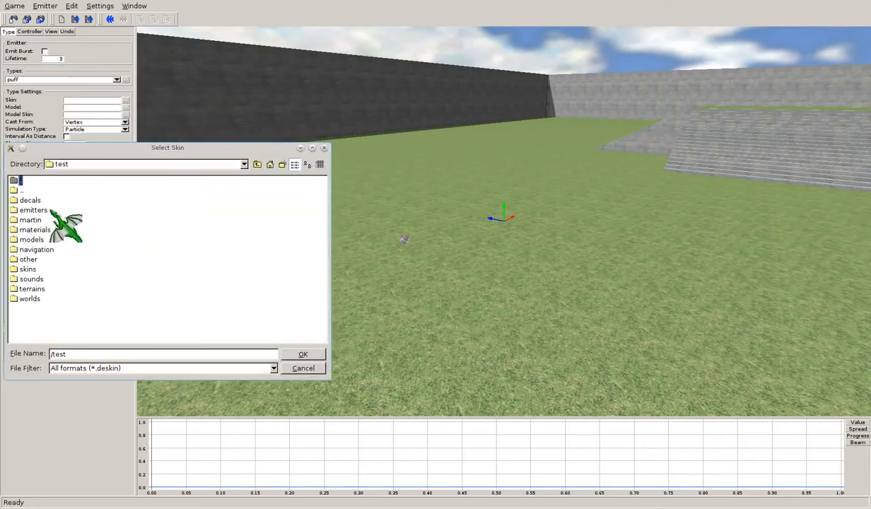
pyautogui.doubleClick(49, 210)
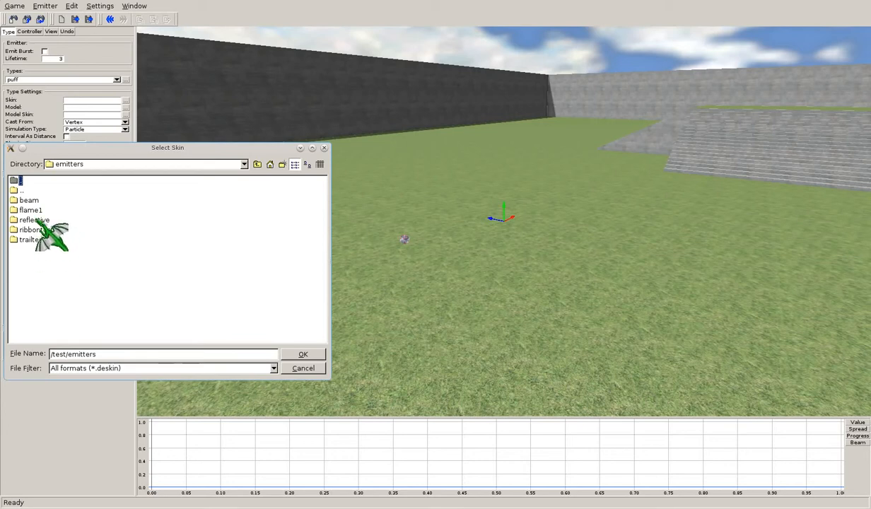
# Step: List all file types in the emitters folder, and restore the *.deskin filter
pyautogui.click(268, 367)
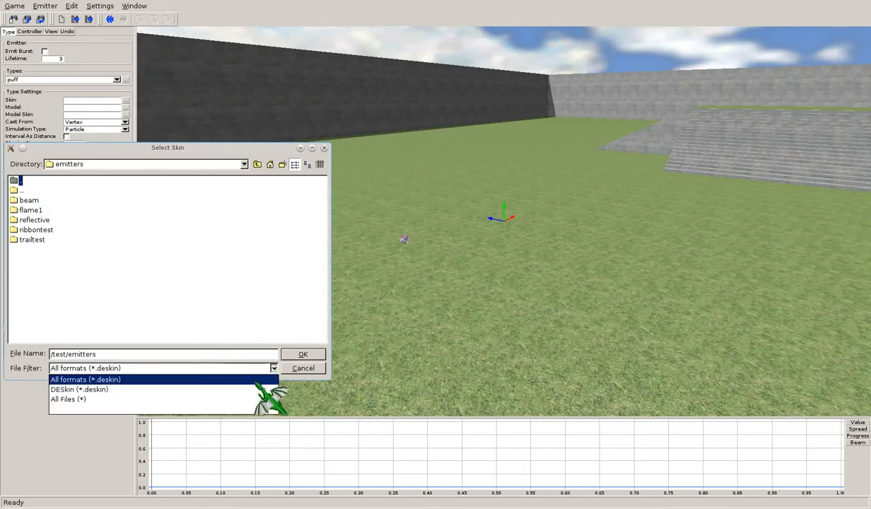
pyautogui.click(261, 400)
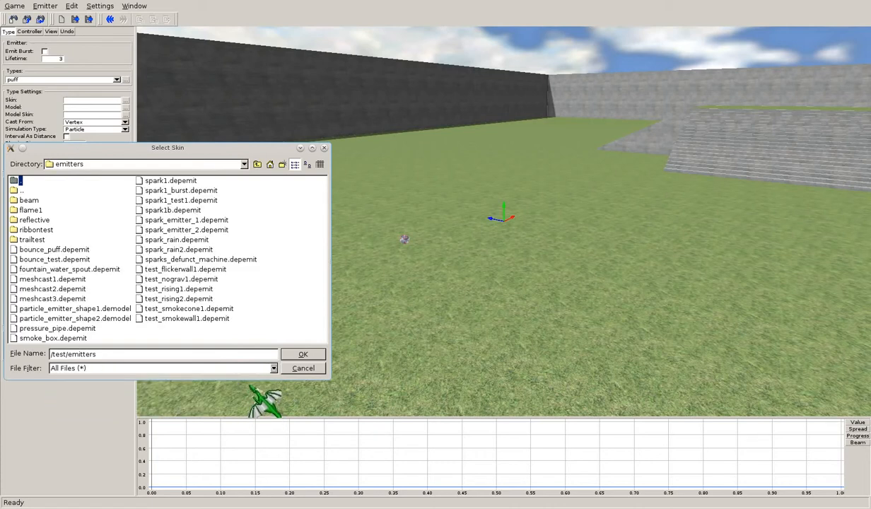
pyautogui.click(267, 368)
pyautogui.click(248, 383)
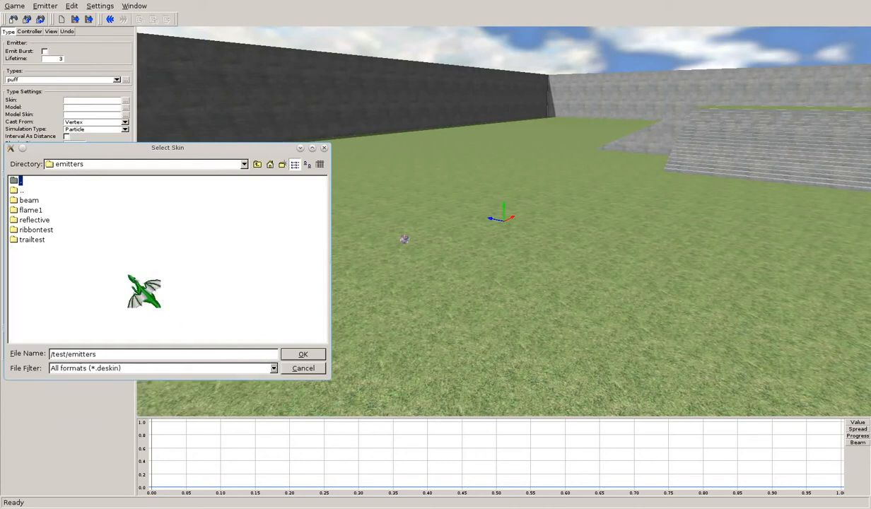
# Step: Check the reflective and ribbontest folders, and load flame1.deskin from the flame1 folder as the puff type's skin
pyautogui.doubleClick(34, 220)
pyautogui.click(256, 164)
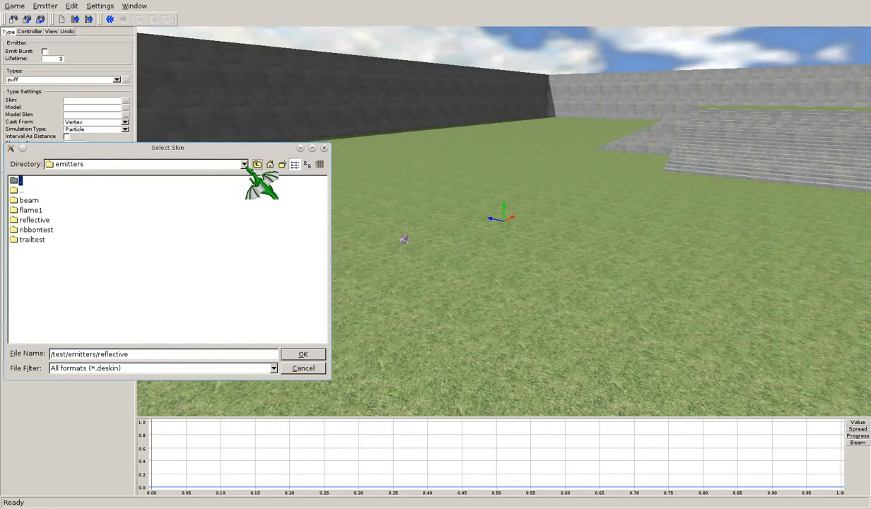
pyautogui.doubleClick(44, 229)
pyautogui.click(256, 164)
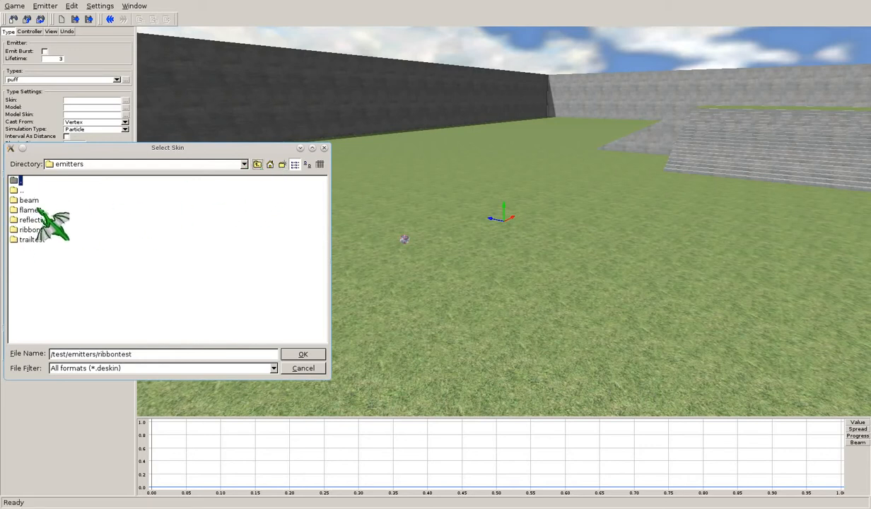
pyautogui.doubleClick(31, 210)
pyautogui.doubleClick(36, 199)
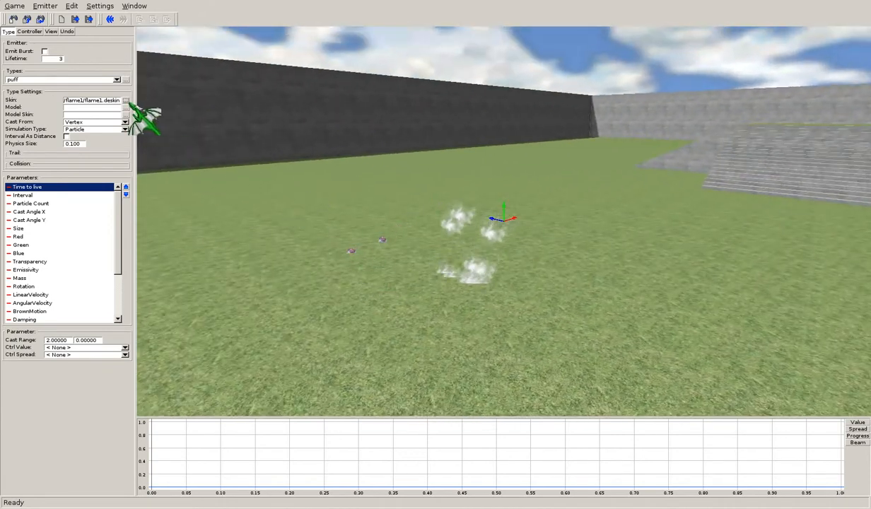
# Step: Remove the puff type and show the Cast Angle X parameter of the blubb type
pyautogui.click(127, 79)
pyautogui.click(153, 90)
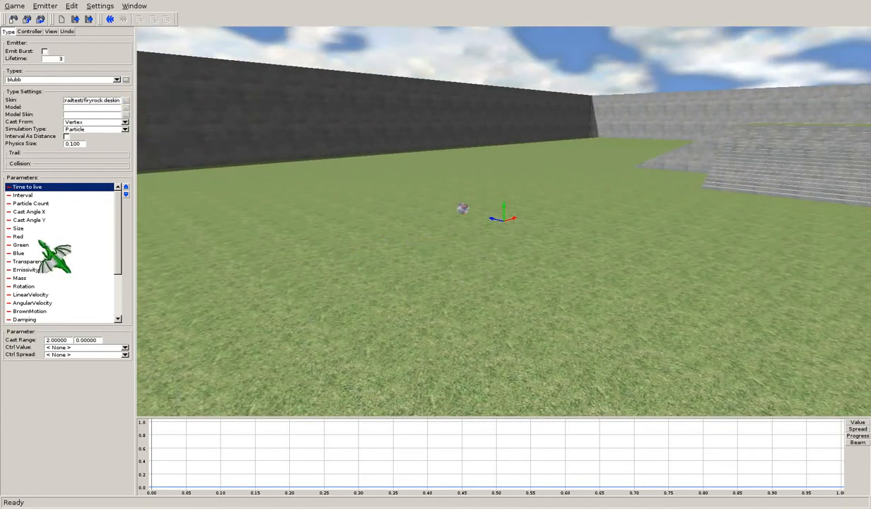
pyautogui.click(80, 211)
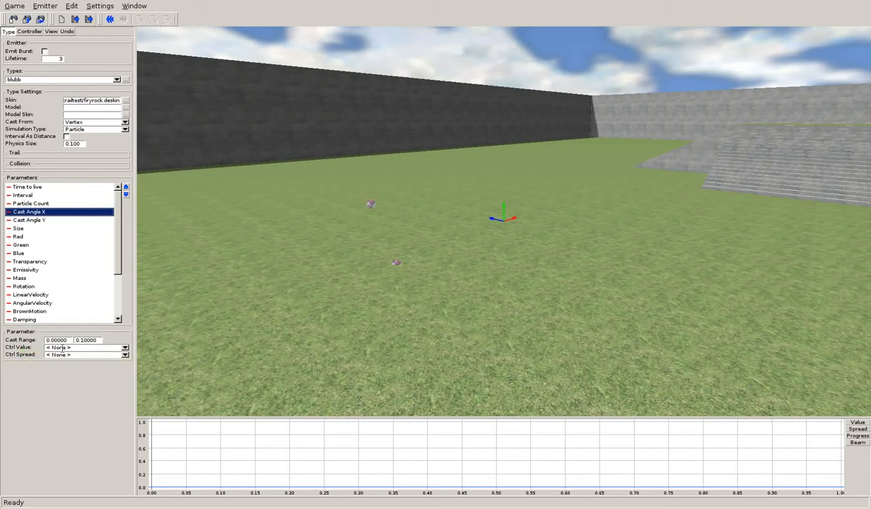
# Step: Add a controller named speed with a range of 0 to 10
pyautogui.click(30, 31)
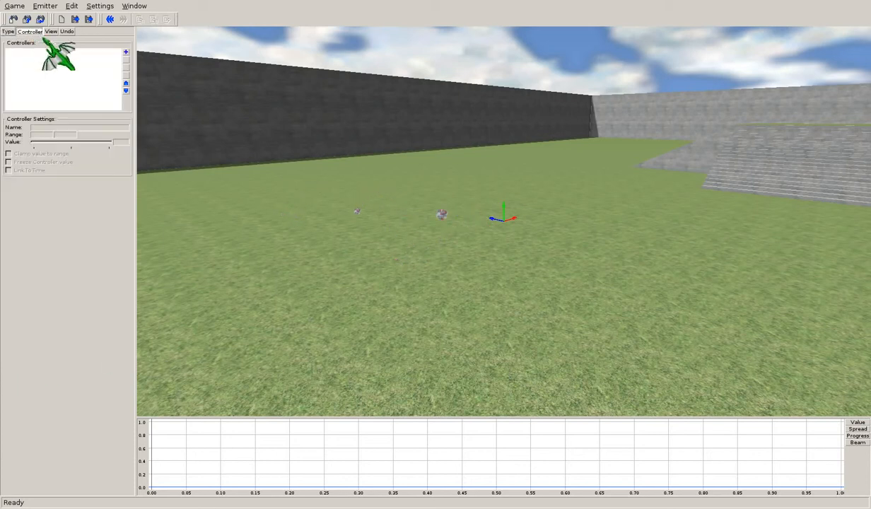
pyautogui.click(126, 53)
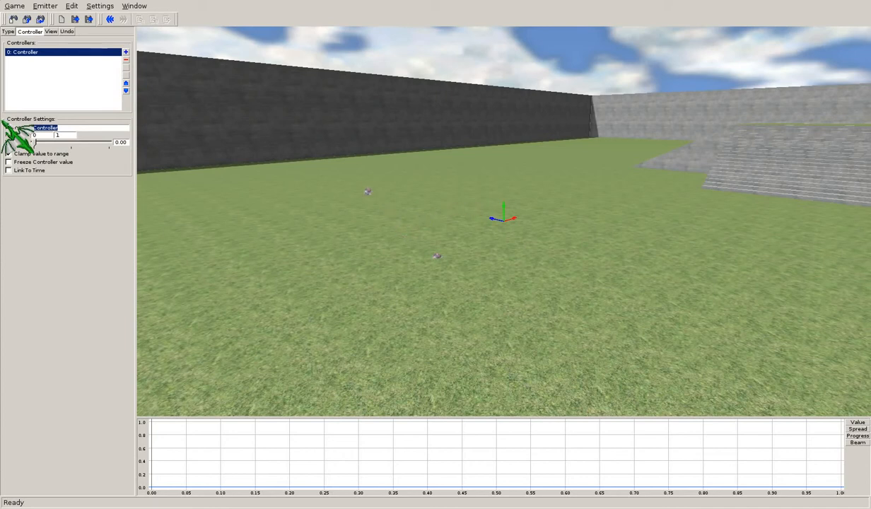
pyautogui.press('Tab')
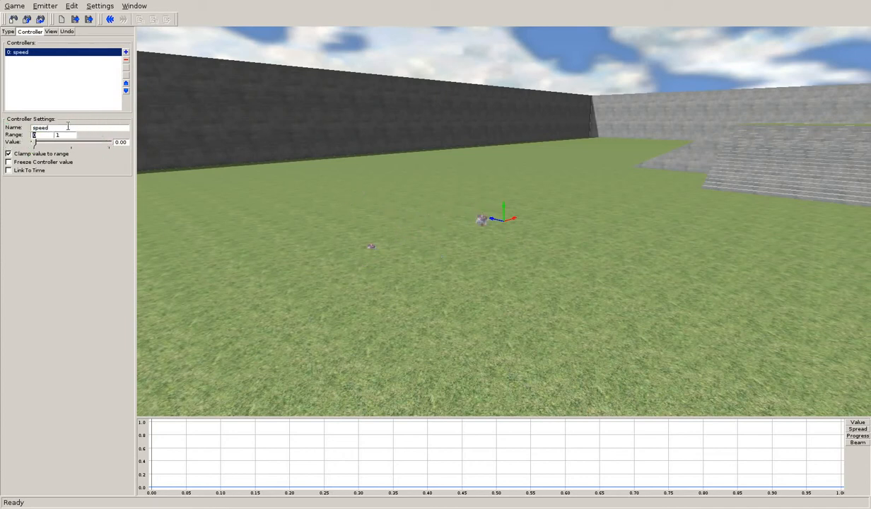
pyautogui.write('10')
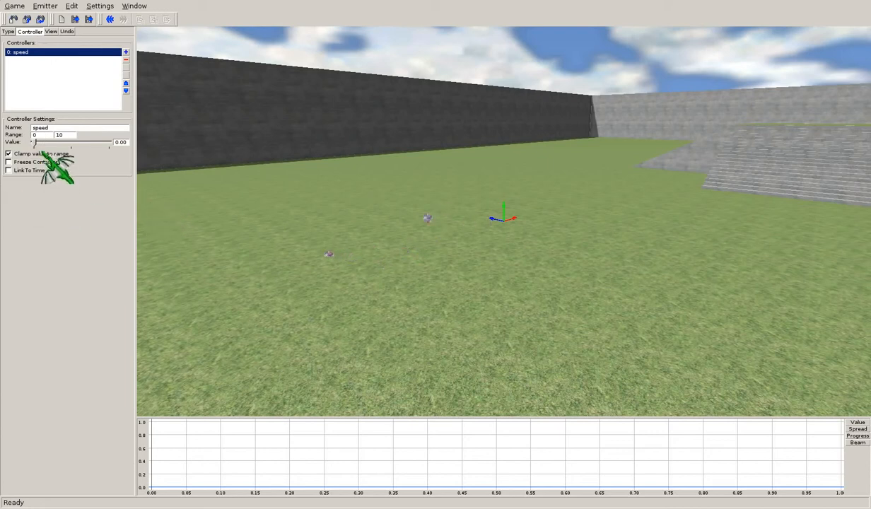
# Step: Set the cast spread of the Cast Angle X and Cast Angle Y parameters to 0 and view the emission
pyautogui.click(7, 31)
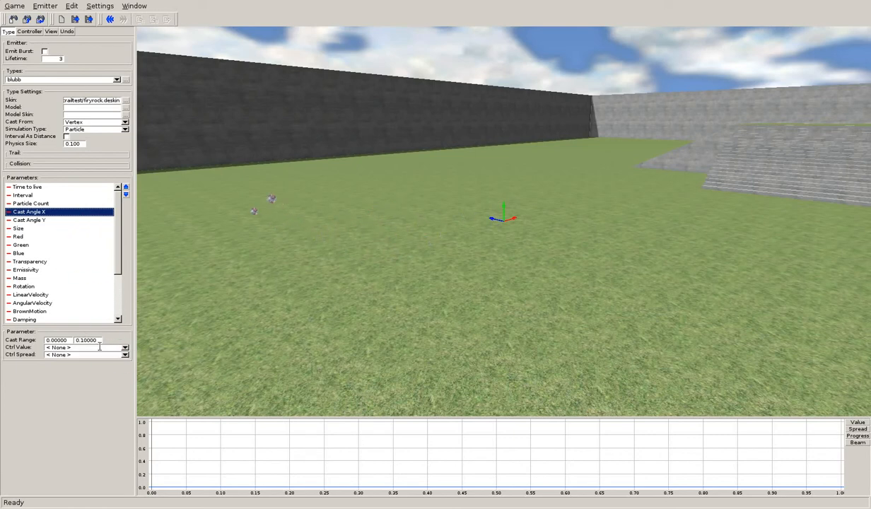
pyautogui.moveTo(99, 340); pyautogui.dragTo(90, 340)
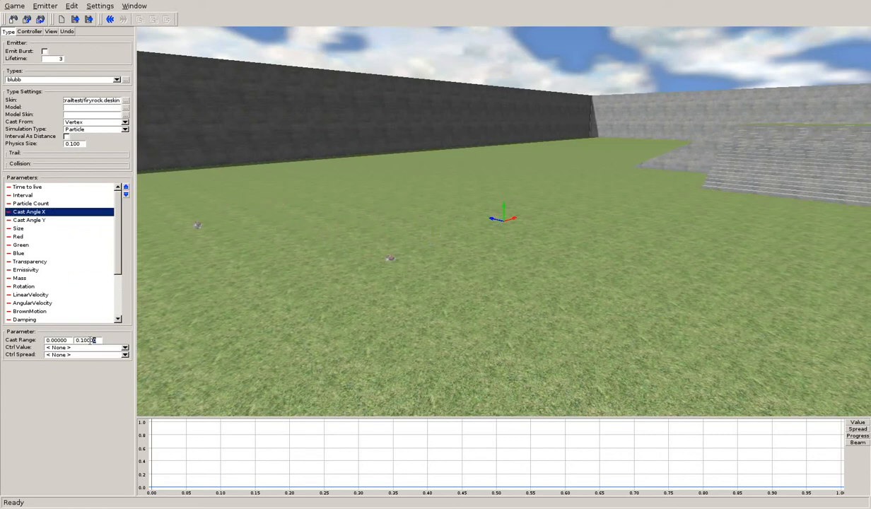
pyautogui.click(42, 220)
pyautogui.write('0')
pyautogui.press('Tab')
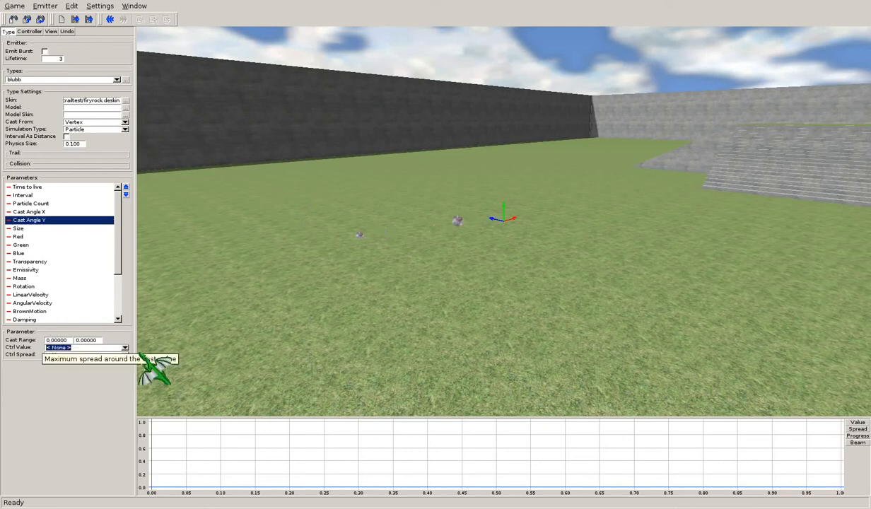
pyautogui.moveTo(401, 296); pyautogui.dragTo(414, 287, button='right')
# Step: Assign the speed controller to the value of the LinearVelocity parameter
pyautogui.click(58, 304)
pyautogui.click(60, 295)
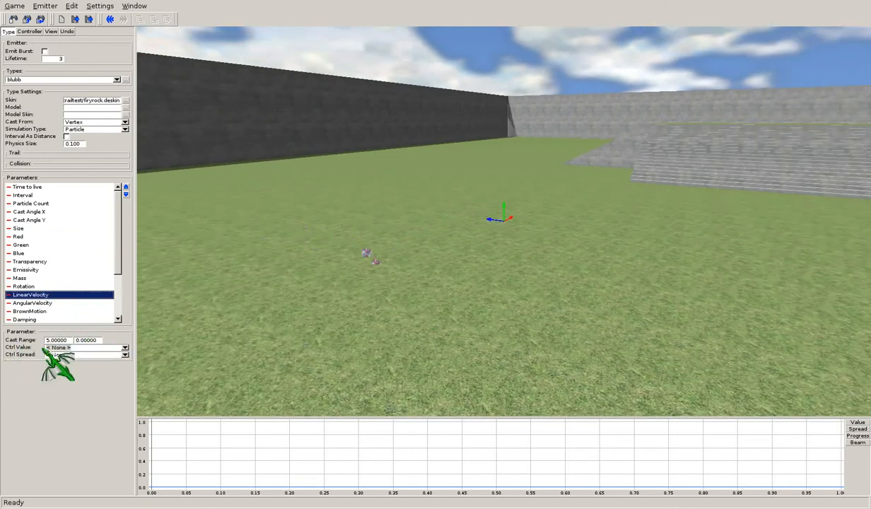
pyautogui.click(124, 348)
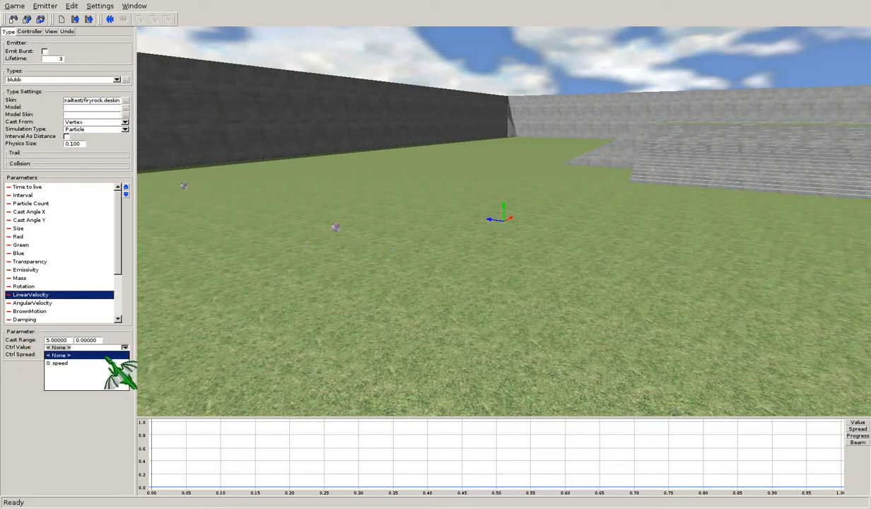
pyautogui.click(58, 363)
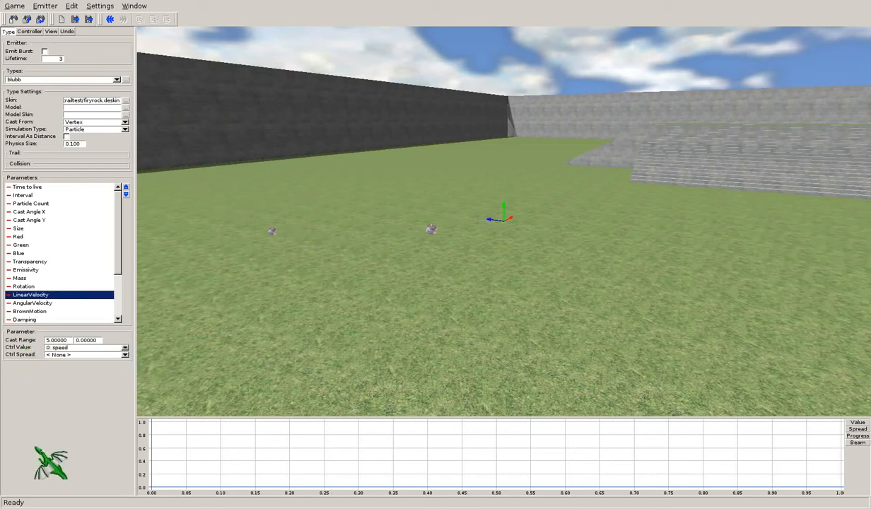
# Step: Shape the LinearVelocity value curve as a rise from 0 to 1 across the full range, using linear interpolation
pyautogui.click(856, 424)
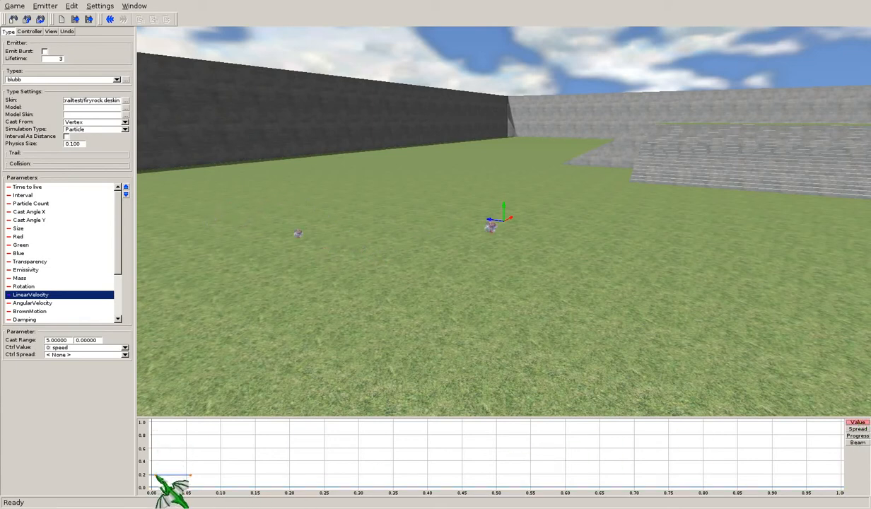
pyautogui.moveTo(155, 475); pyautogui.dragTo(153, 487)
pyautogui.moveTo(788, 466); pyautogui.dragTo(836, 424)
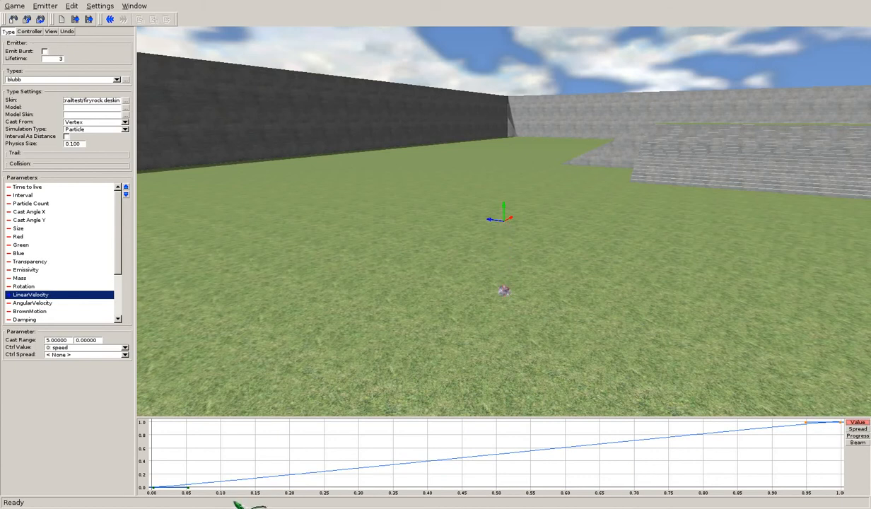
pyautogui.rightClick(543, 441)
pyautogui.moveTo(594, 459)
pyautogui.click(650, 468)
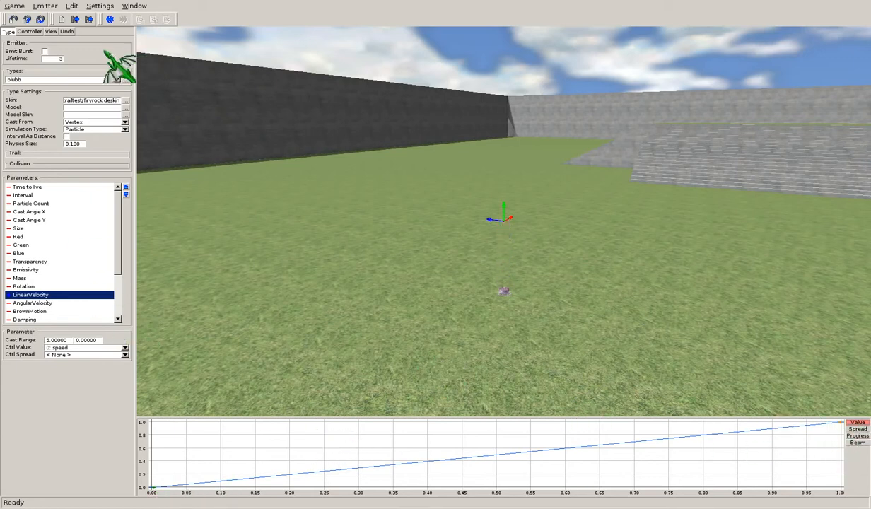
# Step: Set the LinearVelocity cast value to 20 and test the emission by varying the speed controller up to 10
pyautogui.click(31, 32)
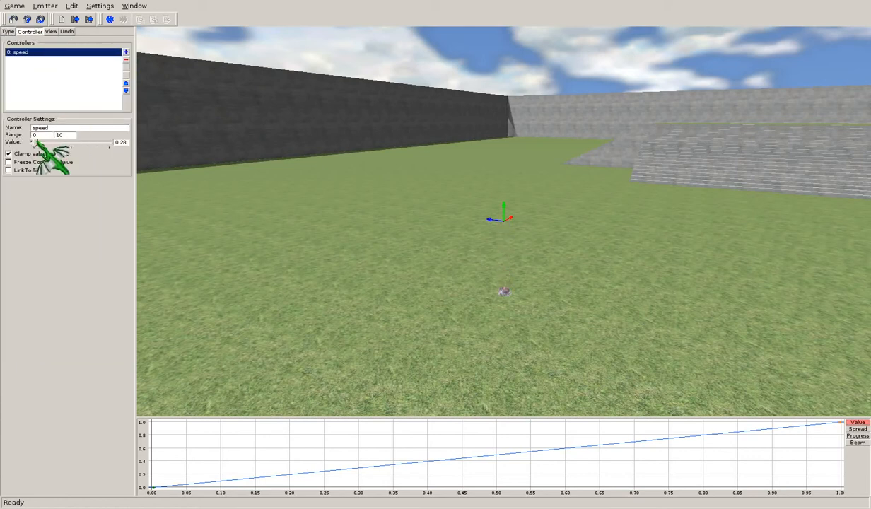
pyautogui.moveTo(37, 141); pyautogui.dragTo(166, 149)
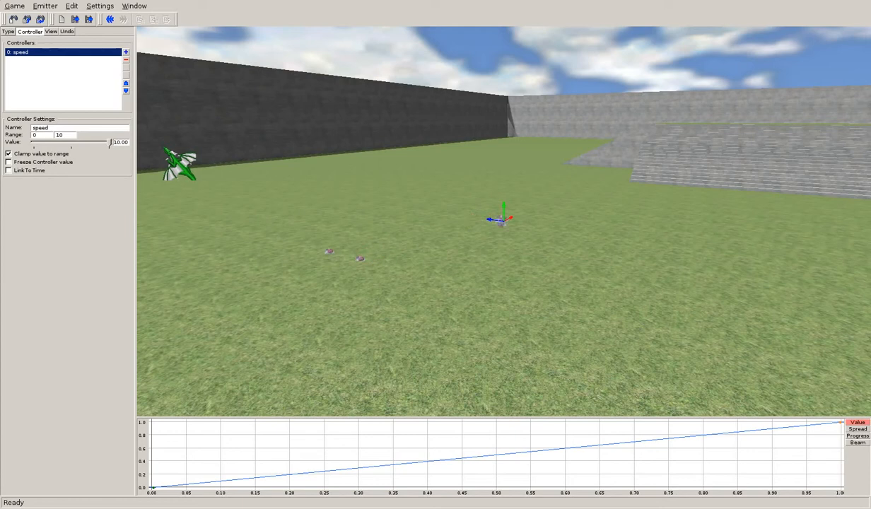
pyautogui.click(8, 31)
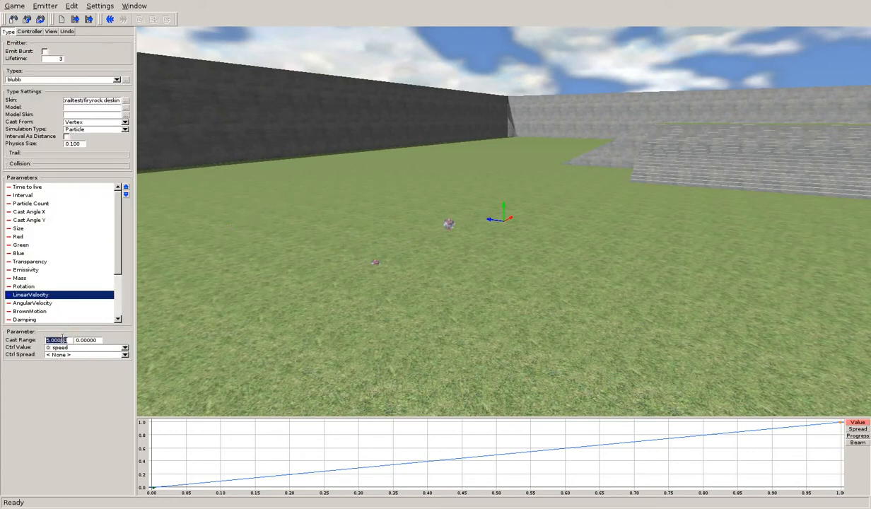
pyautogui.click(30, 31)
pyautogui.moveTo(111, 142); pyautogui.dragTo(41, 142)
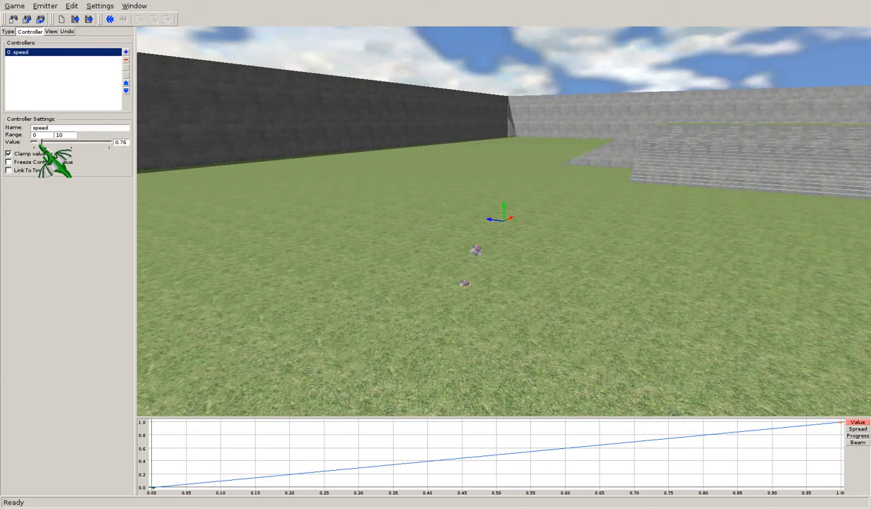
pyautogui.click(8, 31)
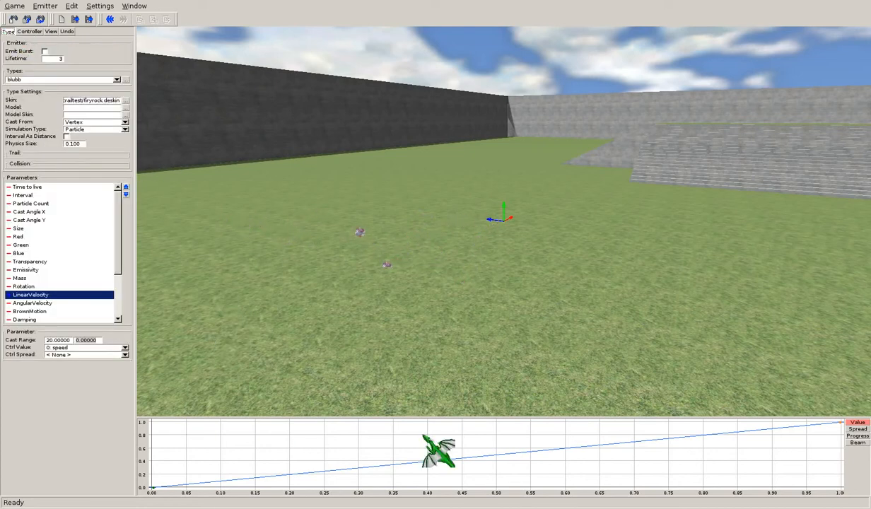
# Step: Clear the LinearVelocity value curve, and set the cast range to a value of 5 with a spread of 4
pyautogui.click(865, 429)
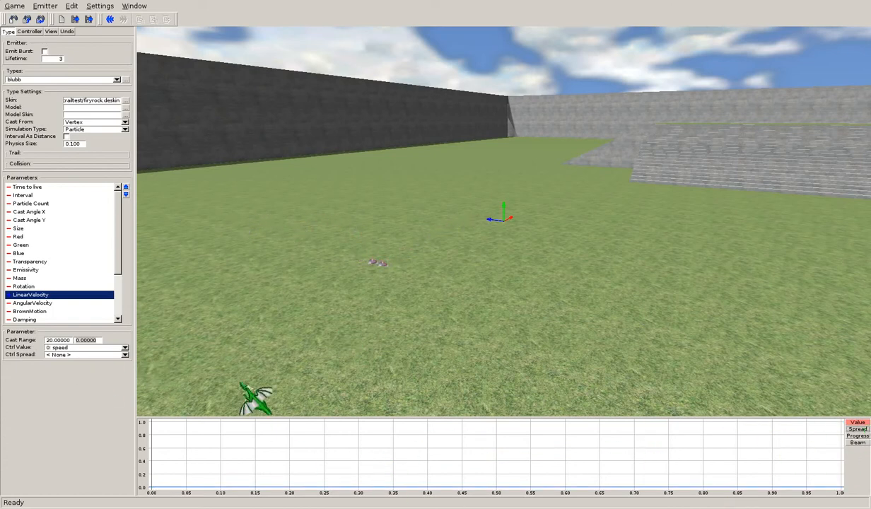
pyautogui.click(857, 422)
pyautogui.rightClick(504, 463)
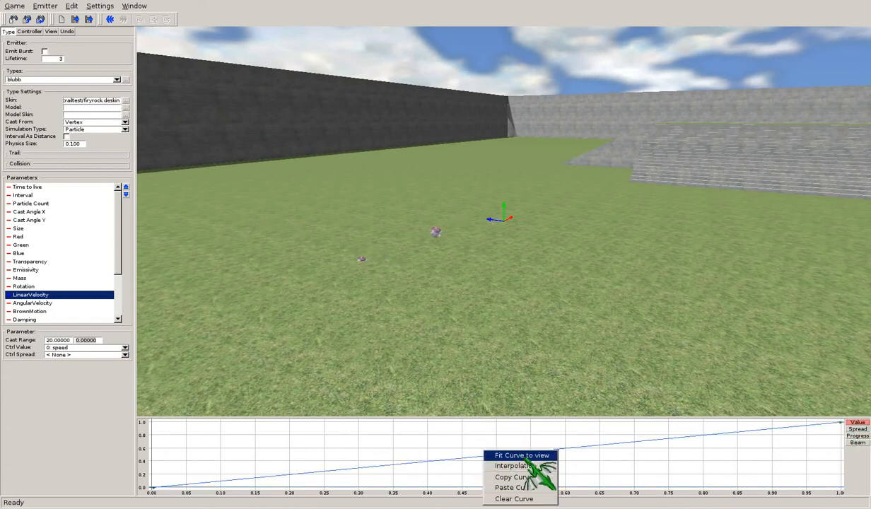
pyautogui.click(512, 499)
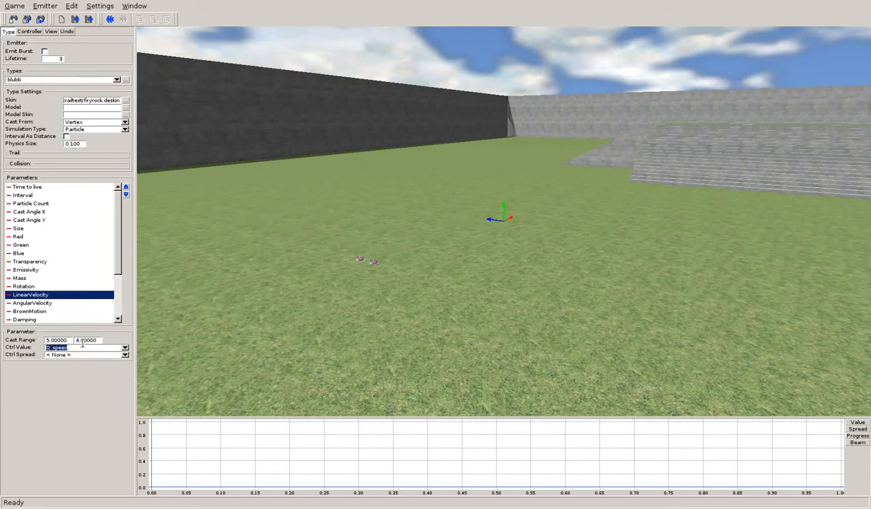
# Step: Assign the speed controller to the LinearVelocity spread and give the spread curve a linear rise from about 0 to 1
pyautogui.click(125, 354)
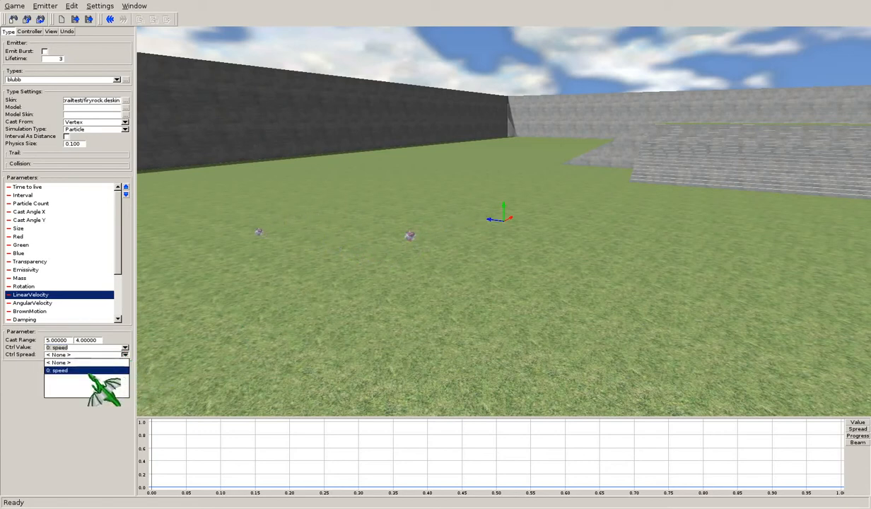
pyautogui.click(92, 371)
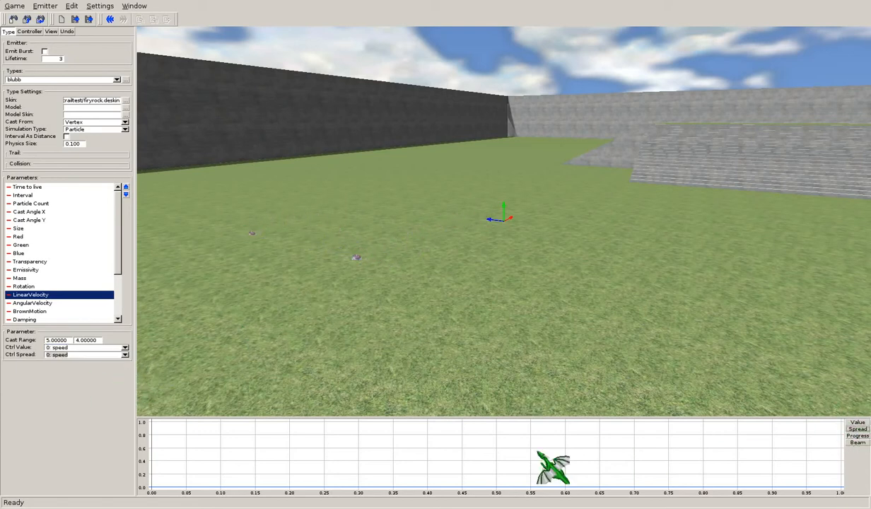
pyautogui.moveTo(763, 444); pyautogui.dragTo(839, 417)
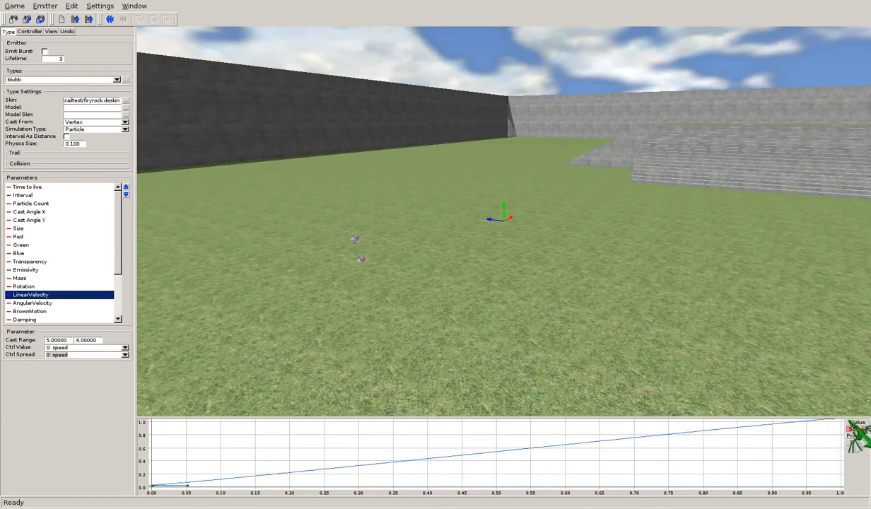
pyautogui.rightClick(597, 444)
pyautogui.moveTo(653, 458)
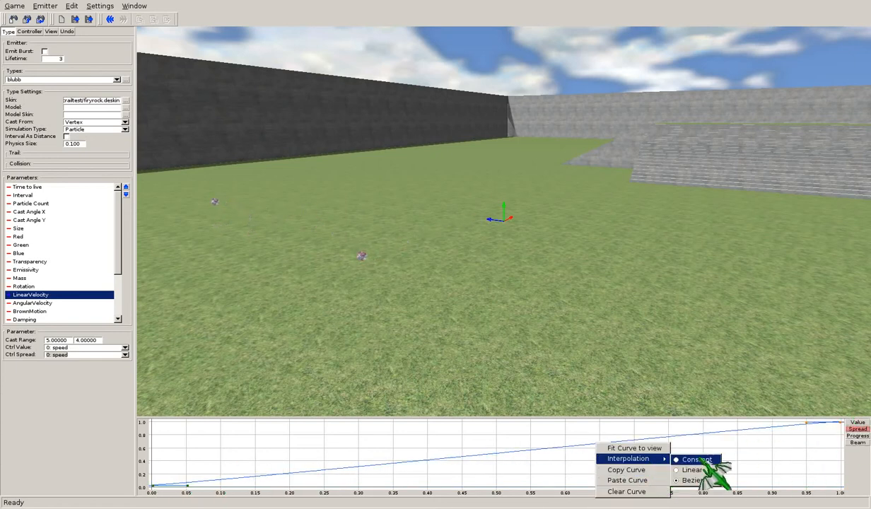
pyautogui.click(707, 470)
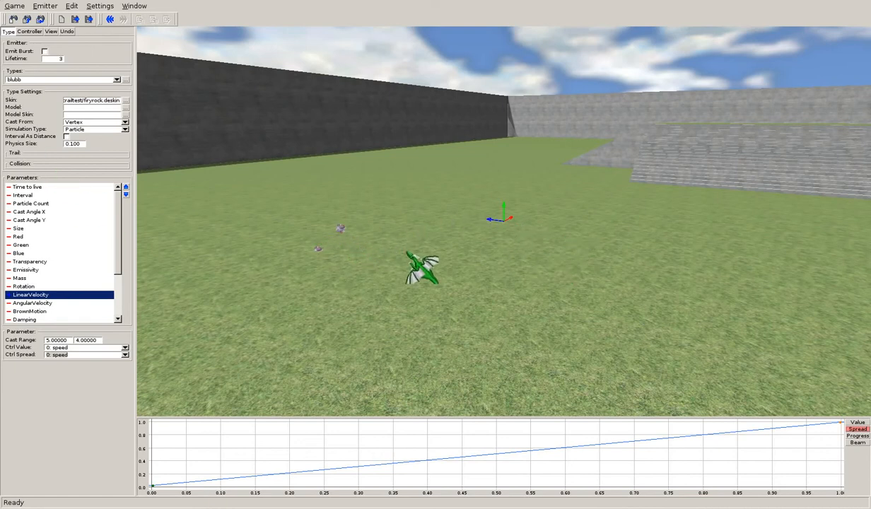
# Step: Set the cast value of the Interval parameter to 0.1
pyautogui.click(36, 194)
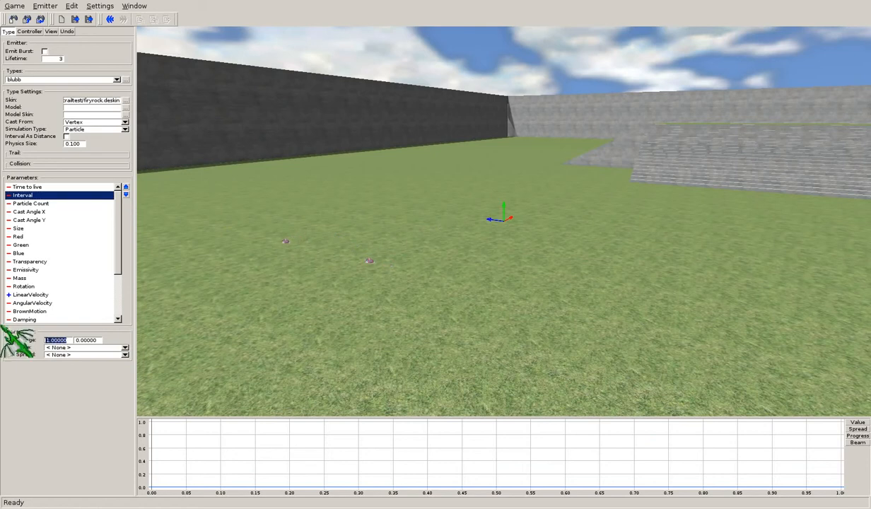
pyautogui.write('0.1')
pyautogui.press('Tab')
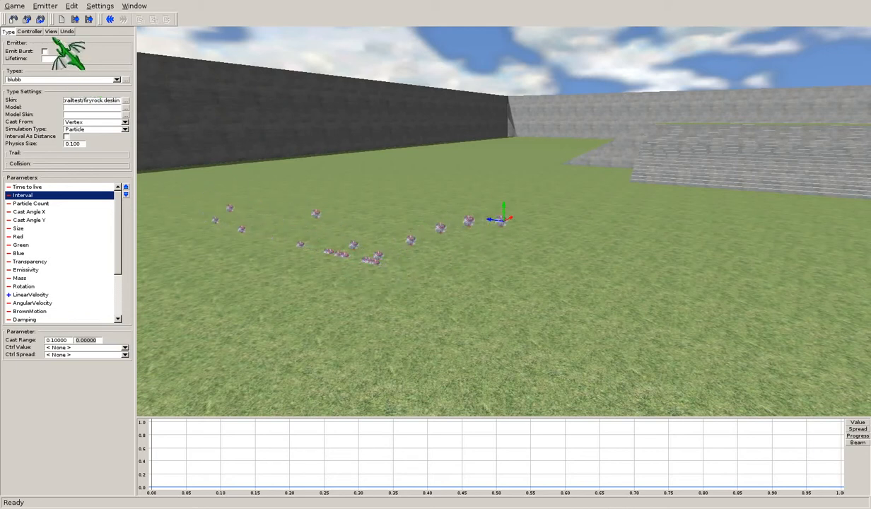
# Step: Vary the speed controller's value and watch how the emitted particles spread
pyautogui.click(30, 31)
pyautogui.moveTo(50, 142); pyautogui.dragTo(152, 148)
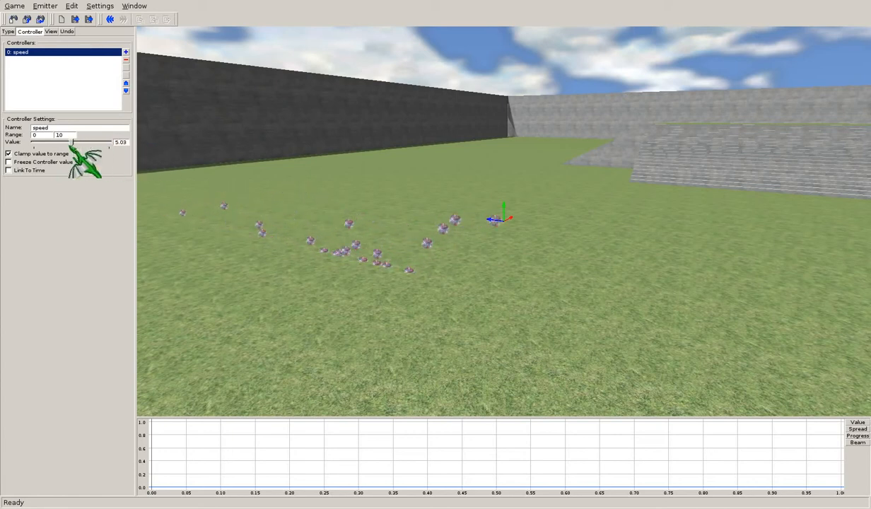
pyautogui.click(8, 31)
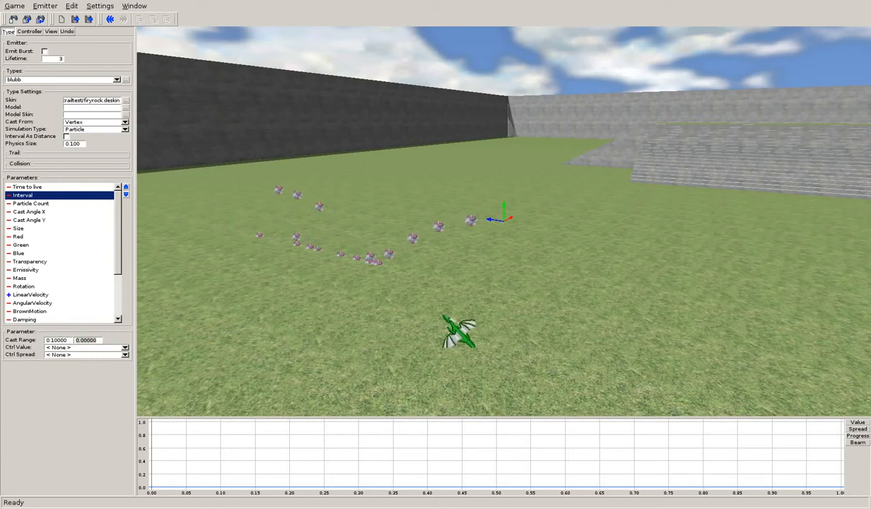
# Step: Clear the spread curve of the LinearVelocity parameter
pyautogui.moveTo(48, 205); pyautogui.dragTo(37, 280)
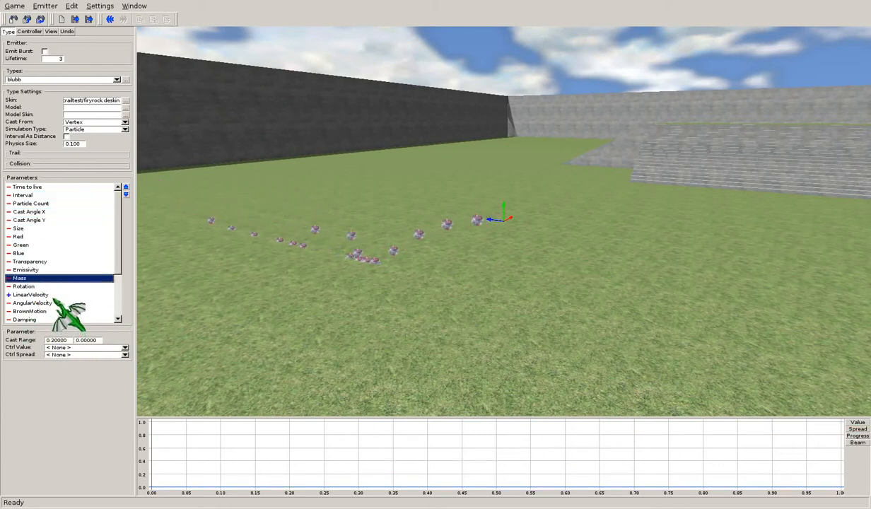
pyautogui.click(41, 295)
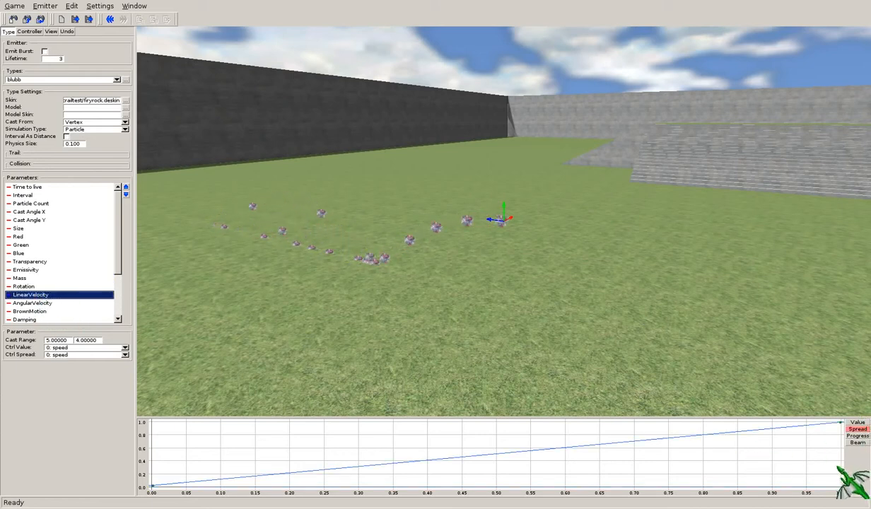
pyautogui.rightClick(597, 450)
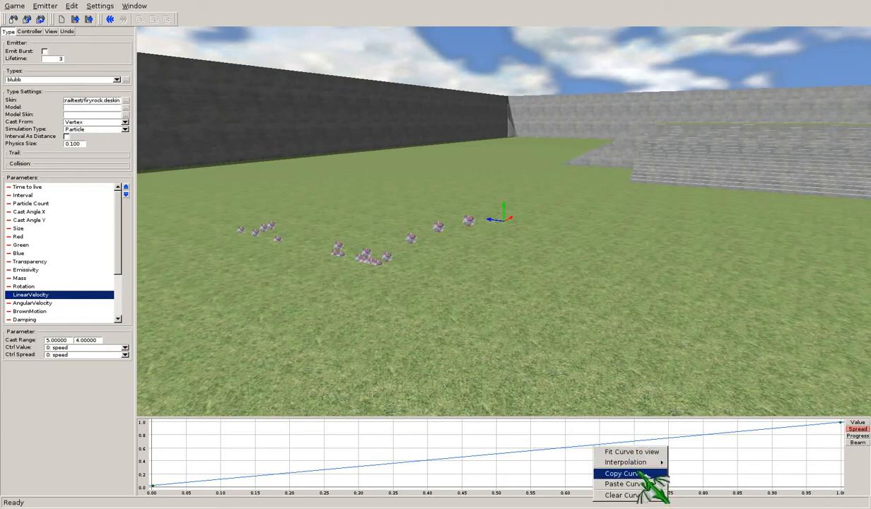
pyautogui.click(628, 494)
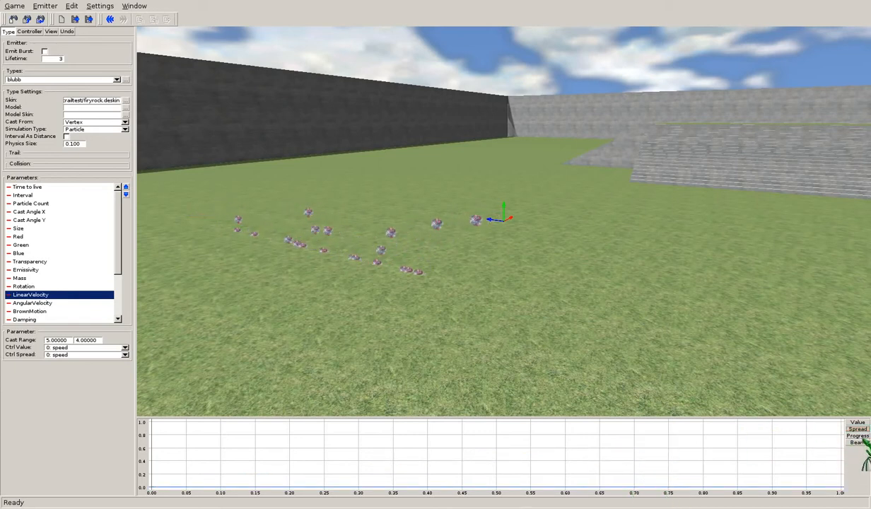
# Step: View the Size, Red and Green parameters, and set the Emissivity cast value to 10
pyautogui.click(41, 229)
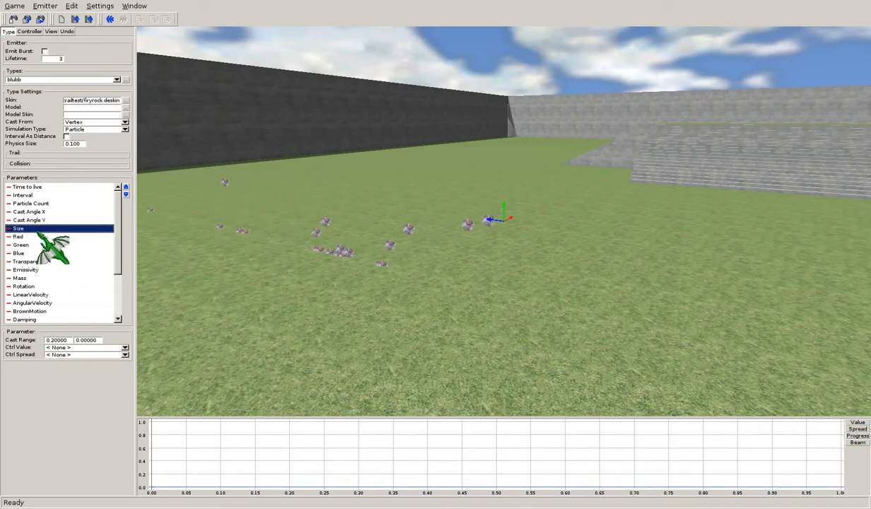
pyautogui.click(39, 237)
pyautogui.click(40, 245)
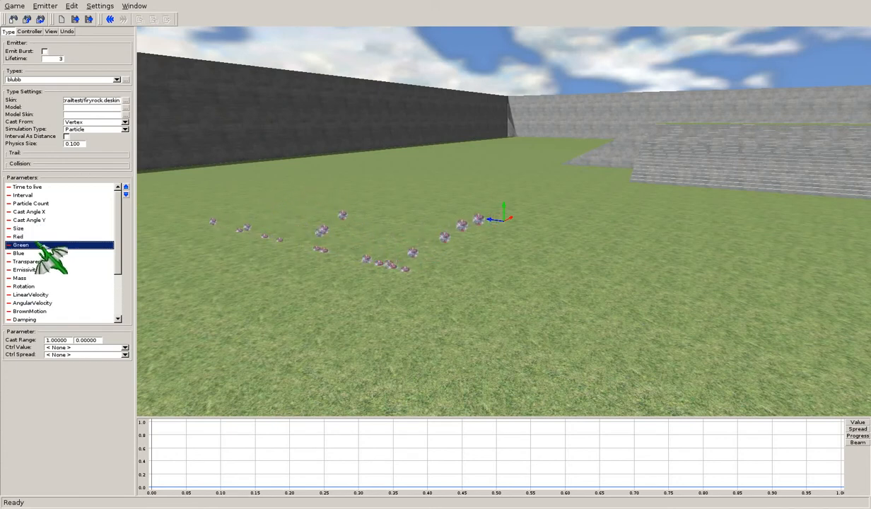
pyautogui.click(40, 237)
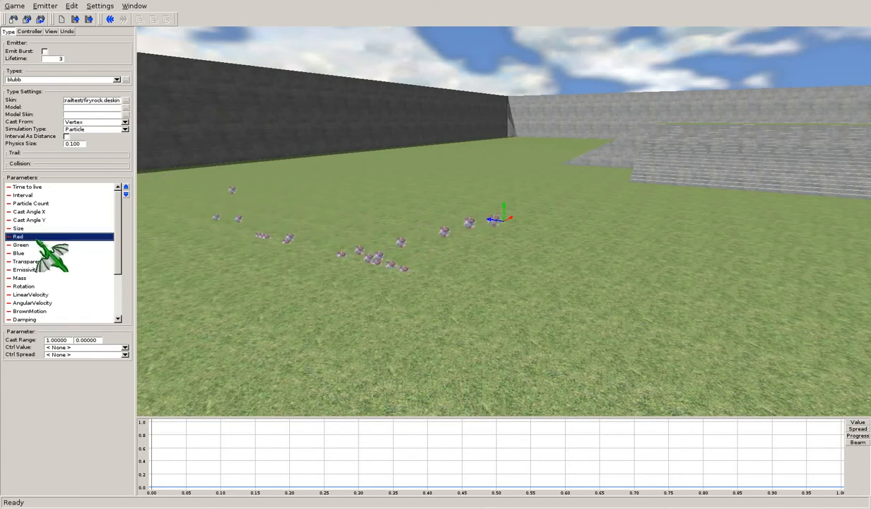
pyautogui.click(48, 269)
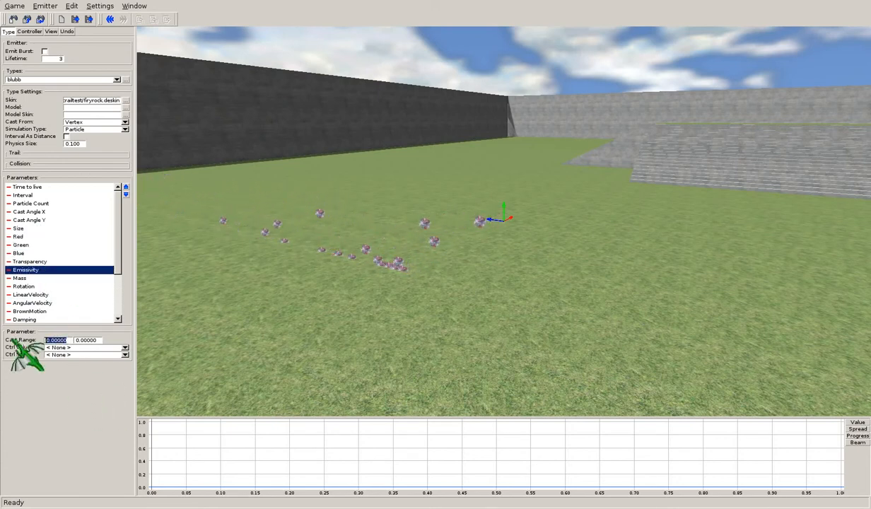
pyautogui.write('10')
pyautogui.press('Tab')
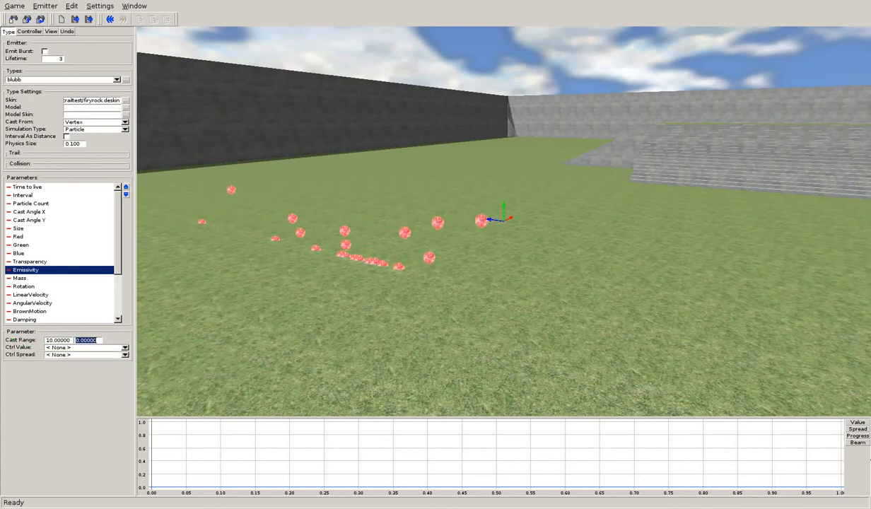
# Step: Try an Emissivity progress curve with three peaks alternating between 0 and 1, and clear it
pyautogui.click(863, 437)
pyautogui.moveTo(164, 484); pyautogui.dragTo(152, 485)
pyautogui.moveTo(283, 459); pyautogui.dragTo(284, 421)
pyautogui.moveTo(374, 459); pyautogui.dragTo(381, 487)
pyautogui.click(471, 473)
pyautogui.moveTo(471, 472); pyautogui.dragTo(484, 422)
pyautogui.moveTo(566, 459); pyautogui.dragTo(606, 488)
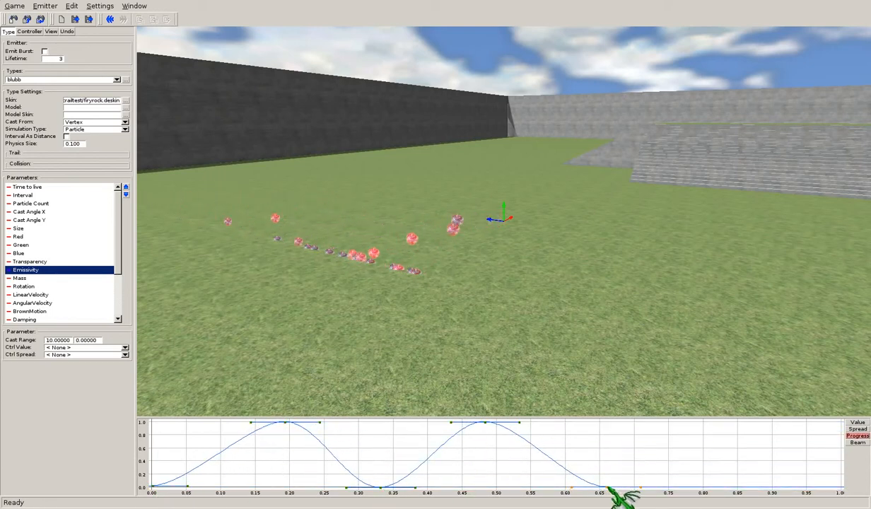
pyautogui.moveTo(733, 452); pyautogui.dragTo(711, 423)
pyautogui.moveTo(816, 448); pyautogui.dragTo(840, 486)
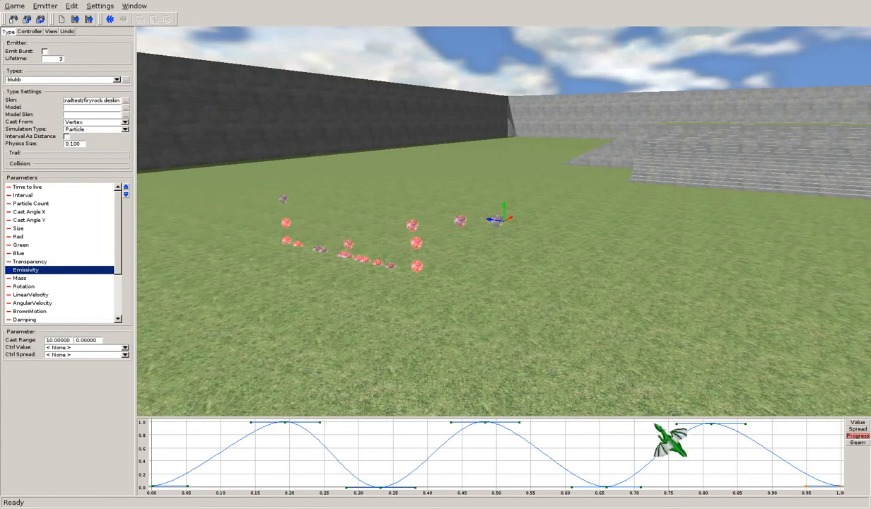
pyautogui.rightClick(558, 459)
pyautogui.click(583, 504)
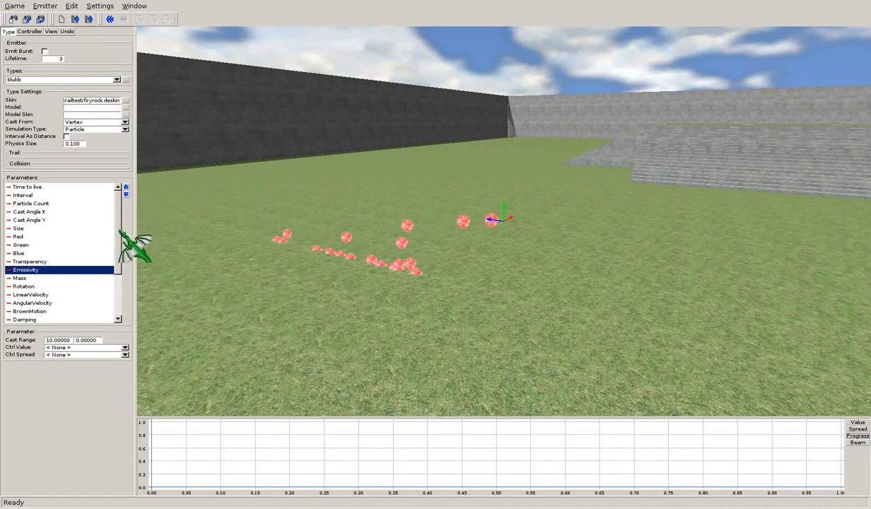
# Step: Open meshcast1.depemit from /test/emitters and examine its particle casting and Cast From options
pyautogui.moveTo(120, 236)
pyautogui.mouseDown()
pyautogui.moveTo(125, 280)
pyautogui.moveTo(134, 242)
pyautogui.moveTo(132, 280)
pyautogui.moveTo(120, 249)
pyautogui.mouseUp()
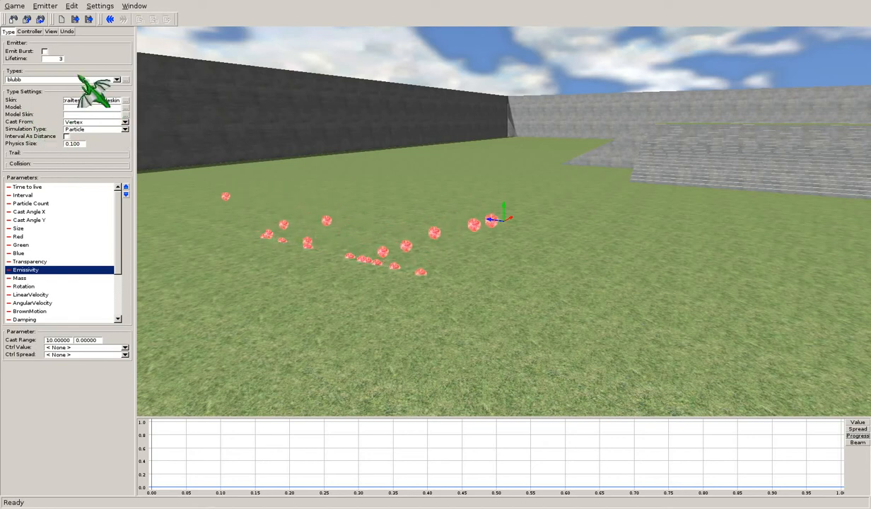
pyautogui.click(45, 6)
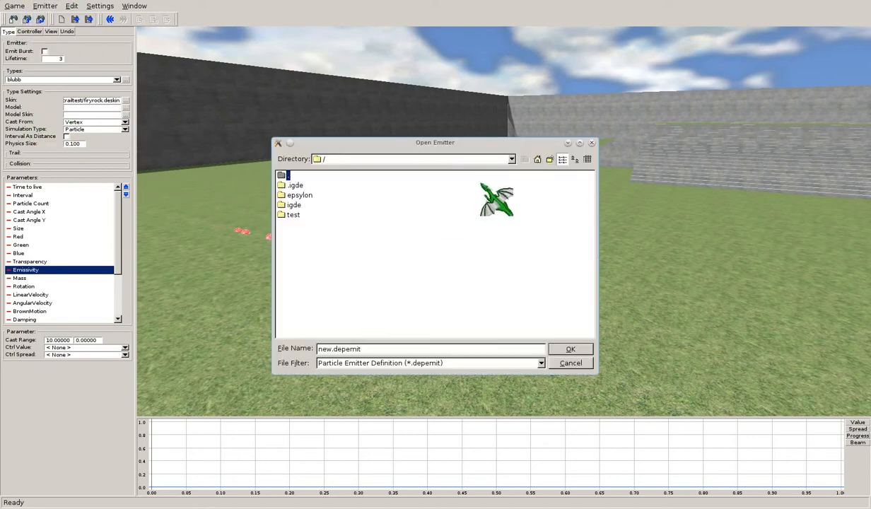
pyautogui.doubleClick(294, 215)
pyautogui.doubleClick(300, 235)
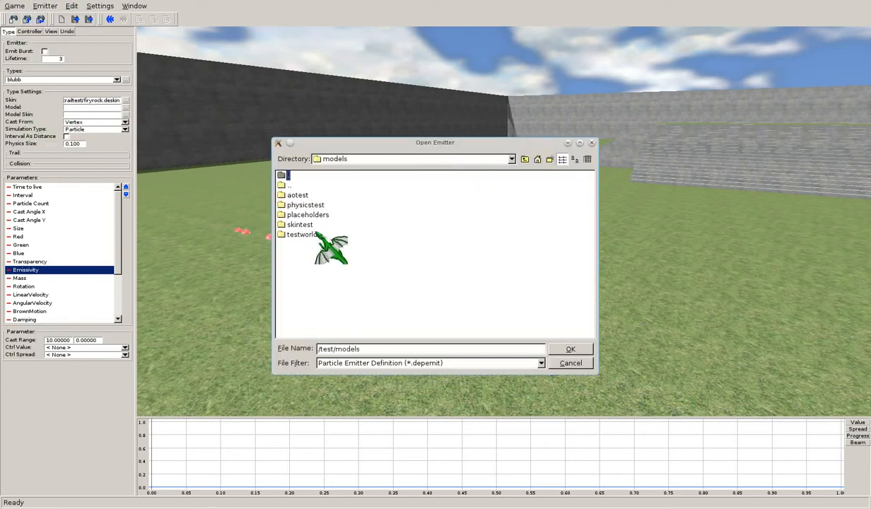
pyautogui.click(524, 159)
pyautogui.doubleClick(304, 205)
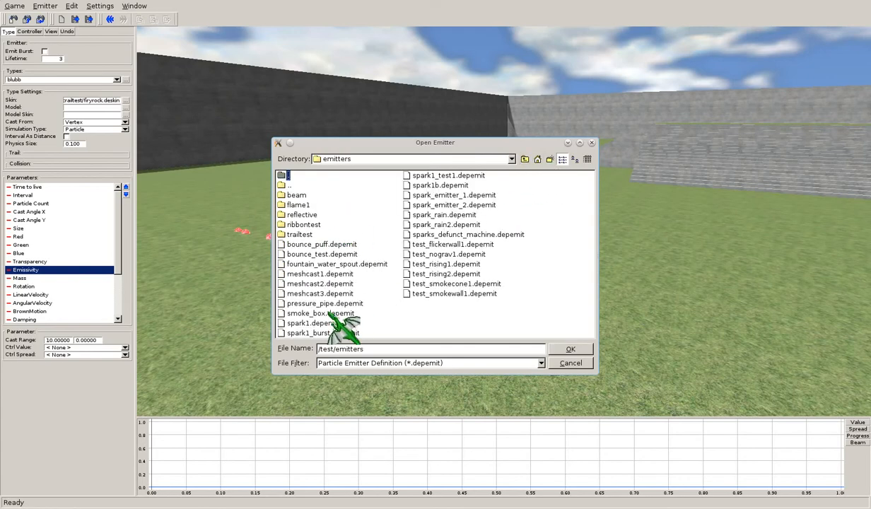
pyautogui.doubleClick(322, 274)
pyautogui.moveTo(619, 227); pyautogui.dragTo(438, 231, button='right')
pyautogui.moveTo(463, 277); pyautogui.dragTo(513, 248, button='right')
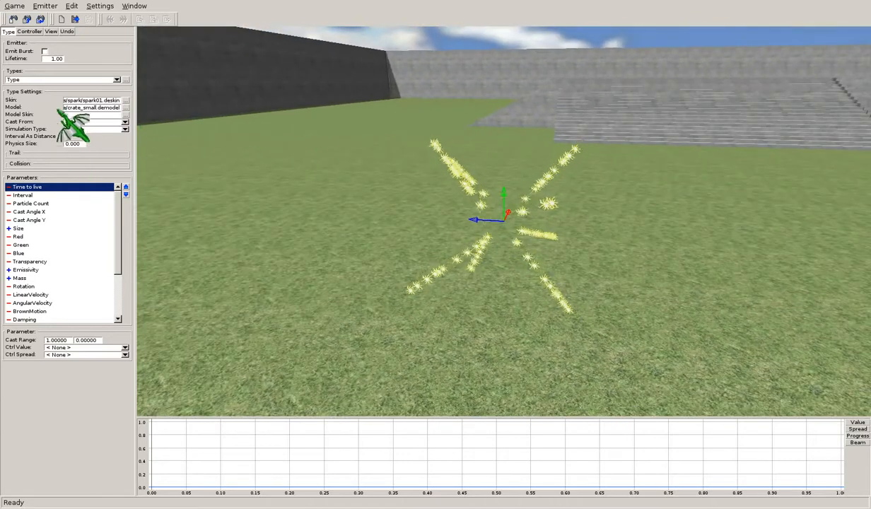
pyautogui.click(126, 122)
pyautogui.click(125, 122)
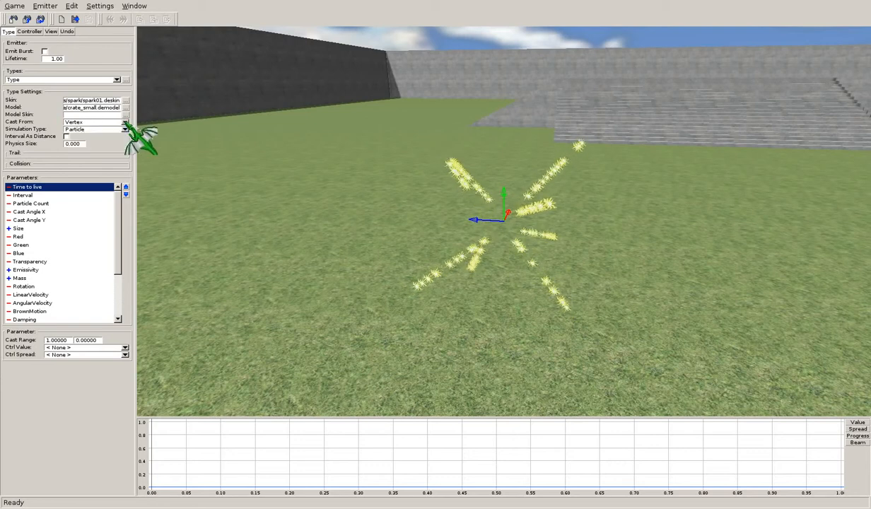
# Step: Open the emitter file meshcast2.depemit and view it in the scene
pyautogui.click(45, 9)
pyautogui.click(47, 27)
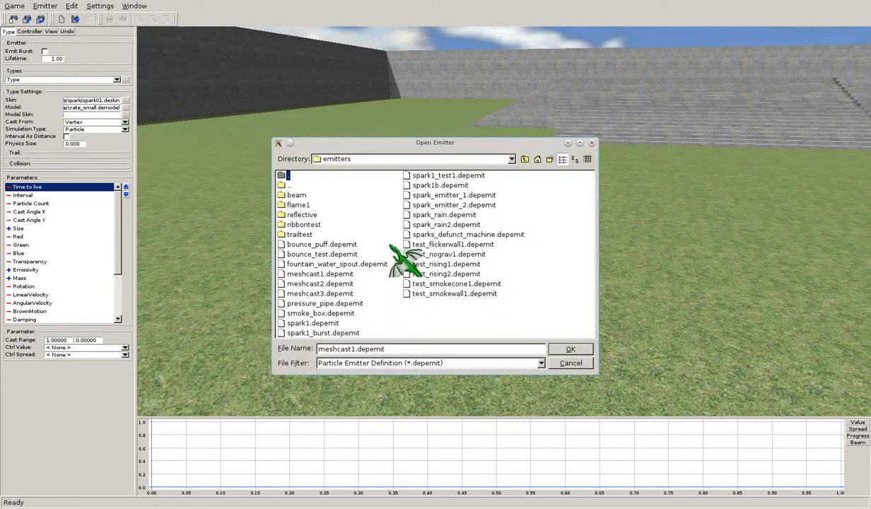
pyautogui.doubleClick(344, 284)
pyautogui.moveTo(613, 220); pyautogui.dragTo(605, 284, button='middle')
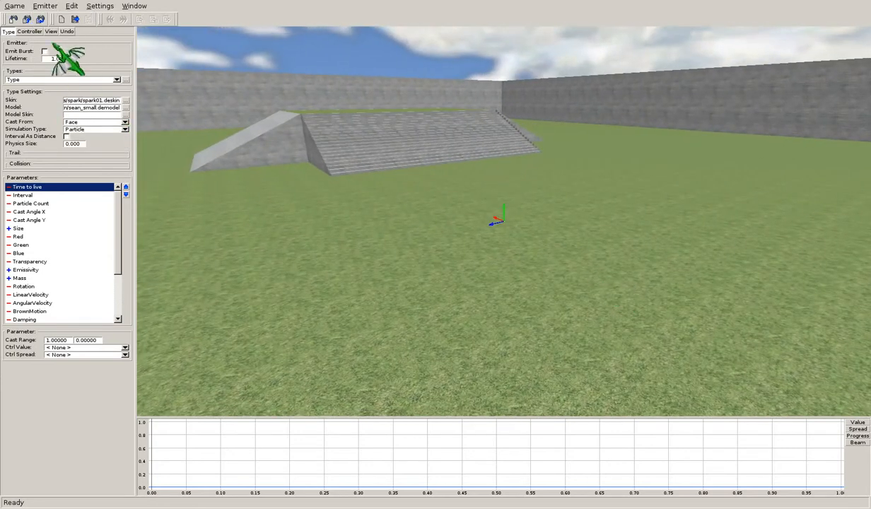
# Step: Set the type's model to sean.demodel and inspect the particles cast from its surface
pyautogui.click(125, 108)
pyautogui.click(148, 117)
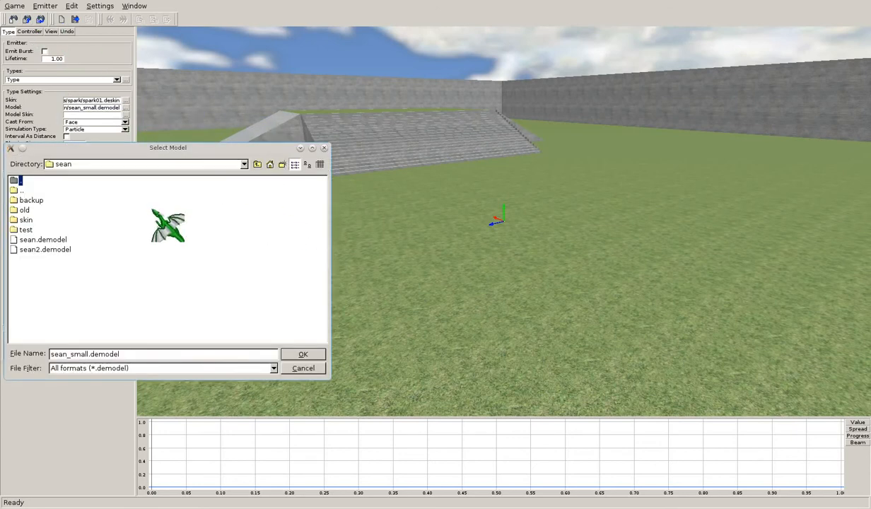
pyautogui.doubleClick(39, 240)
pyautogui.moveTo(561, 274); pyautogui.dragTo(413, 265, button='middle')
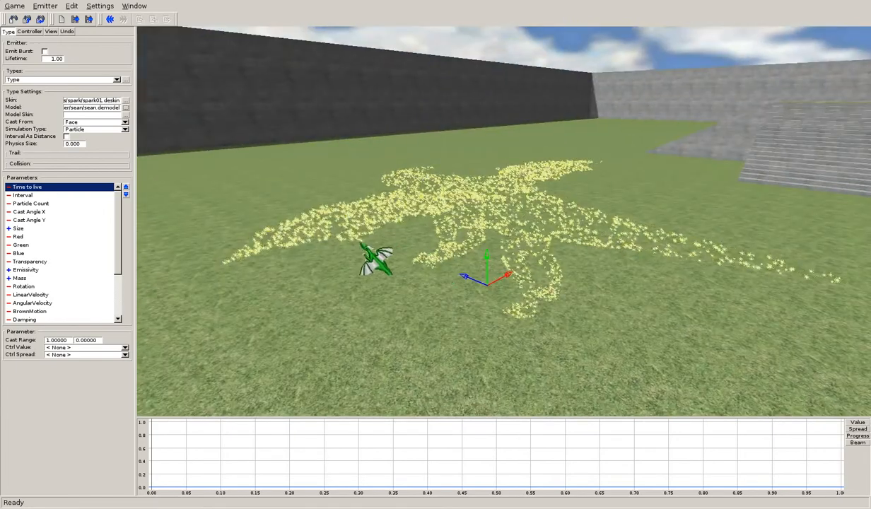
pyautogui.moveTo(480, 286); pyautogui.dragTo(509, 243, button='middle')
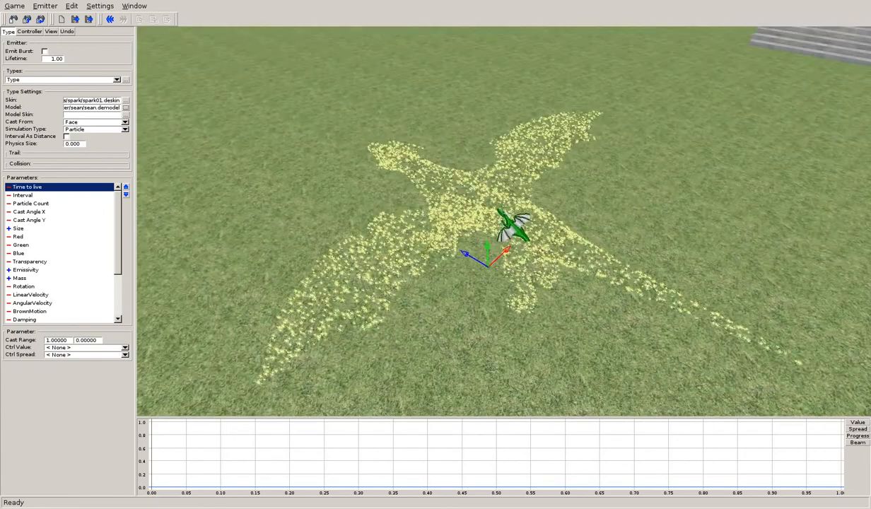
pyautogui.moveTo(579, 291); pyautogui.dragTo(466, 278, button='middle')
# Step: Try casting the particles from the model's Volume, and return Cast From to Face
pyautogui.click(125, 122)
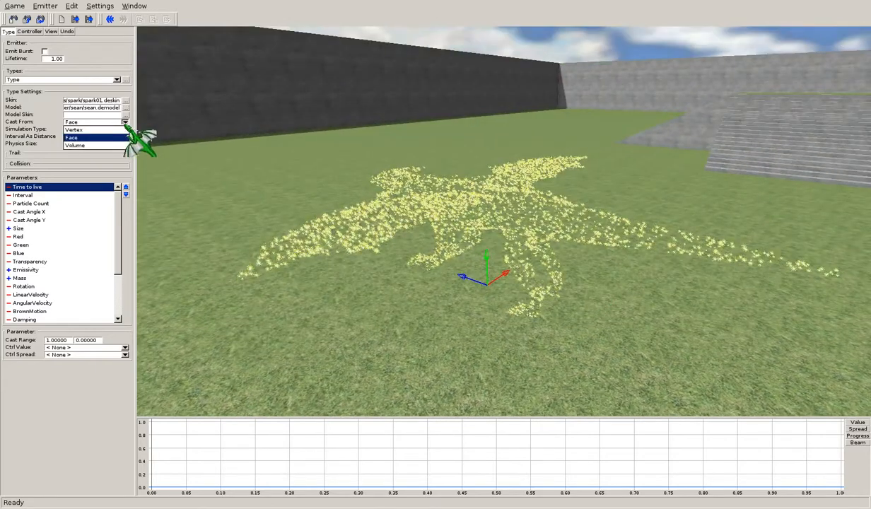
pyautogui.click(120, 145)
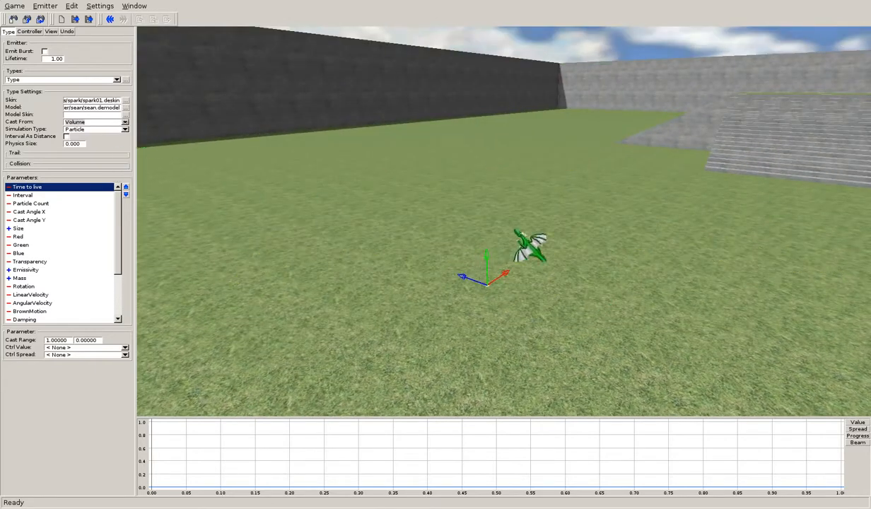
pyautogui.click(126, 123)
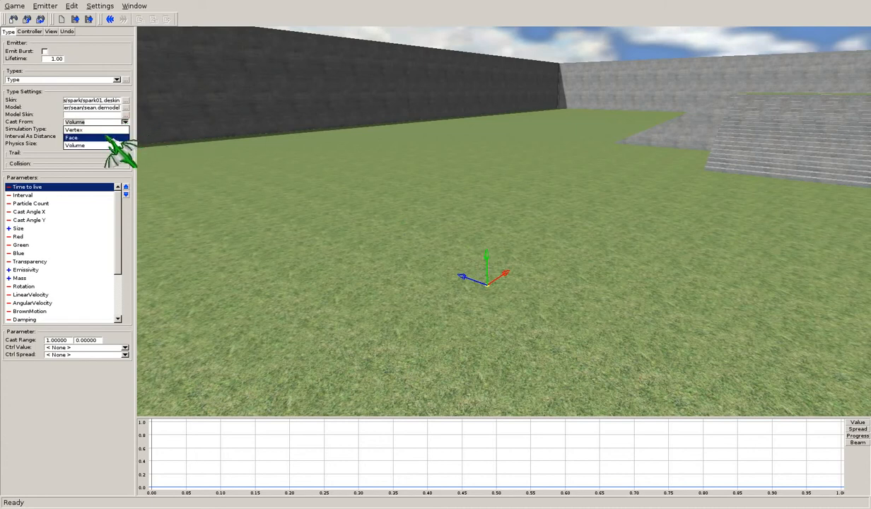
pyautogui.click(119, 138)
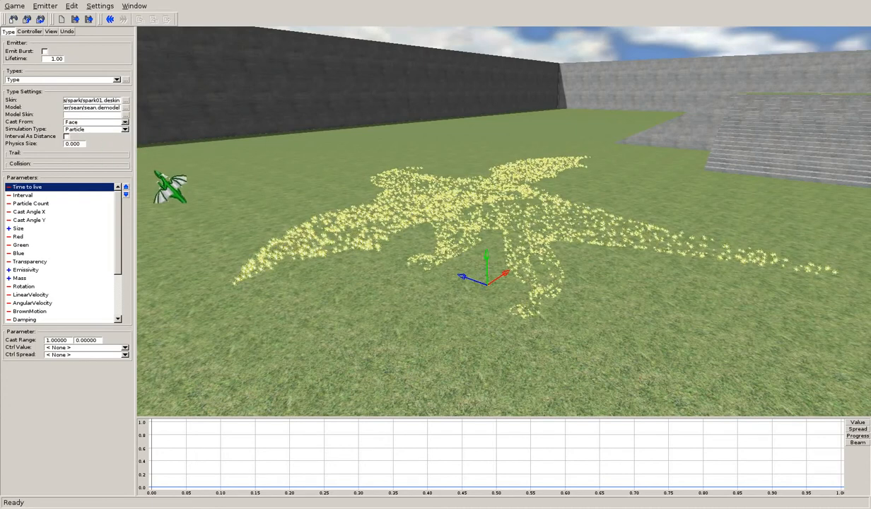
# Step: Try casting the particles from the model's Vertex positions, and return Cast From to Face
pyautogui.moveTo(382, 205); pyautogui.dragTo(559, 204, button='middle')
pyautogui.click(124, 122)
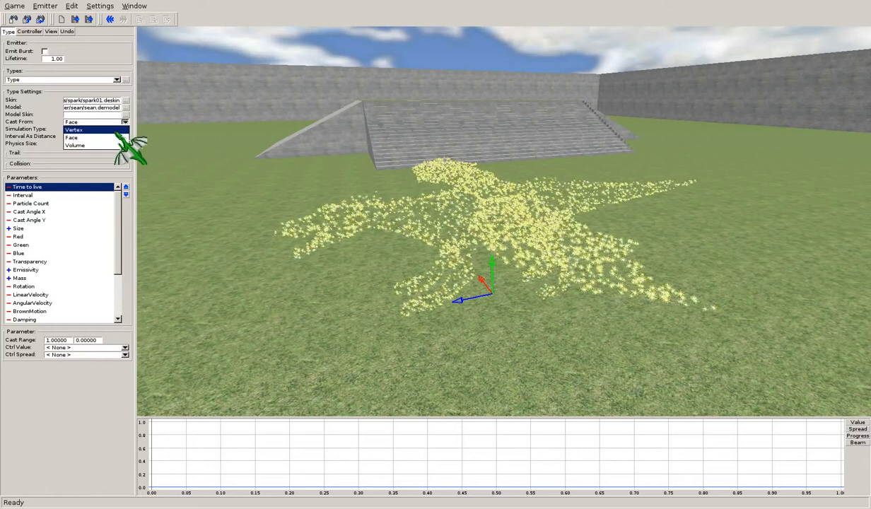
pyautogui.click(113, 130)
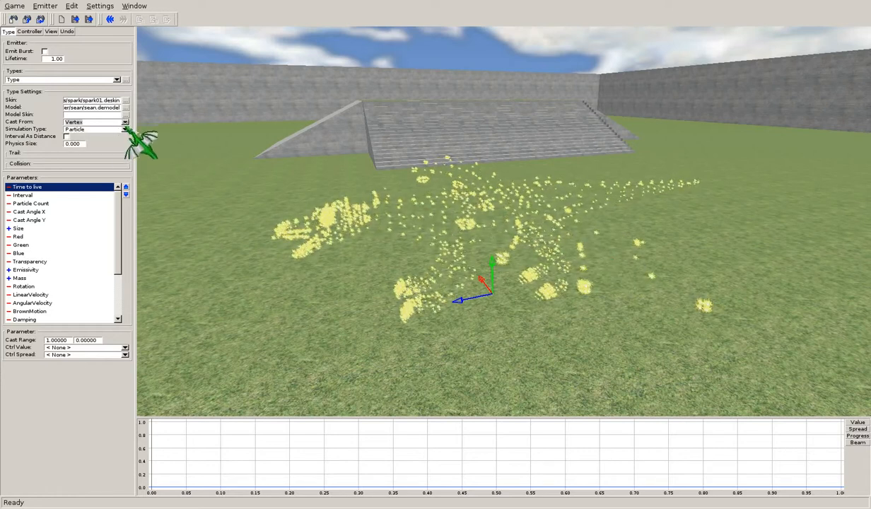
pyautogui.click(126, 122)
pyautogui.click(118, 138)
pyautogui.moveTo(576, 236)
pyautogui.mouseDown(button='middle')
pyautogui.moveTo(598, 237)
pyautogui.moveTo(581, 231)
pyautogui.mouseUp(button='middle')
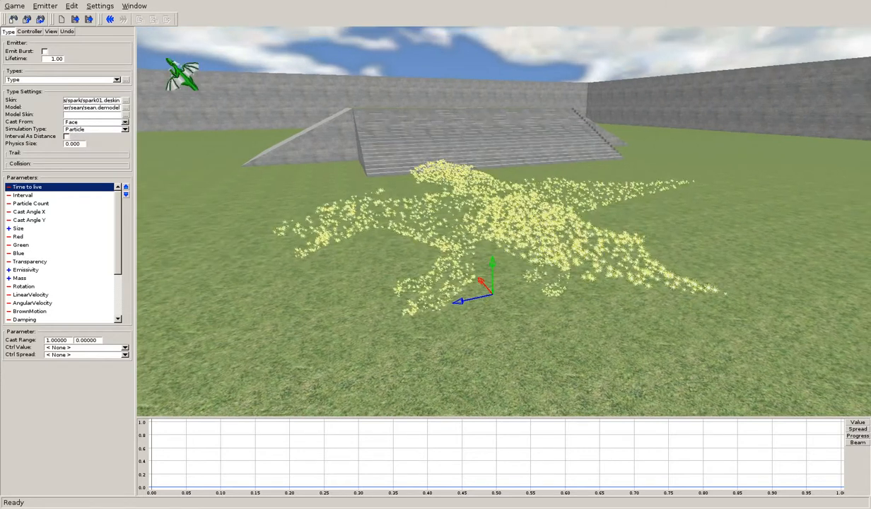
# Step: Open firyrock.depemit from the trailtest folder and view its smoke-trailing rocks
pyautogui.click(44, 6)
pyautogui.click(53, 31)
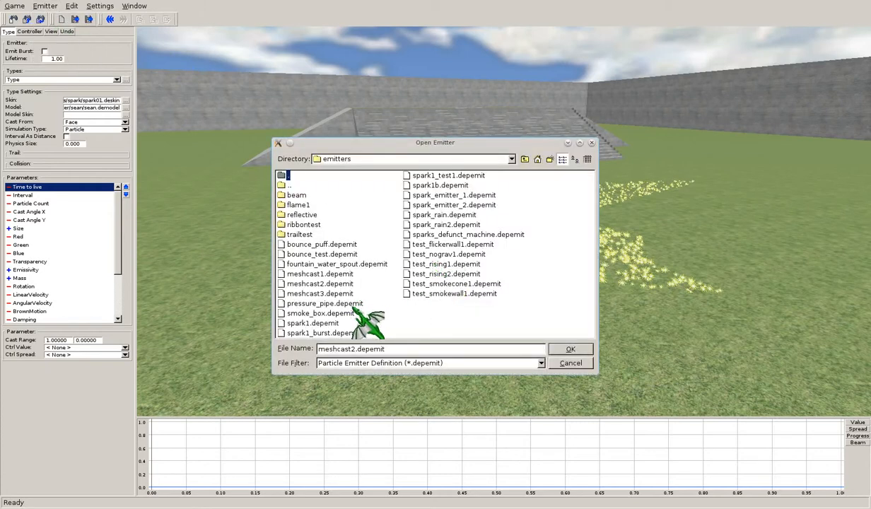
pyautogui.doubleClick(300, 234)
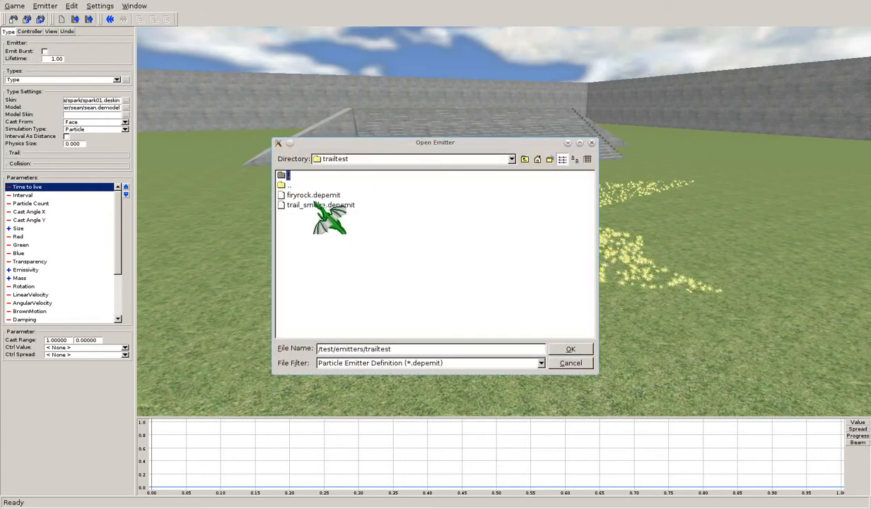
pyautogui.click(570, 349)
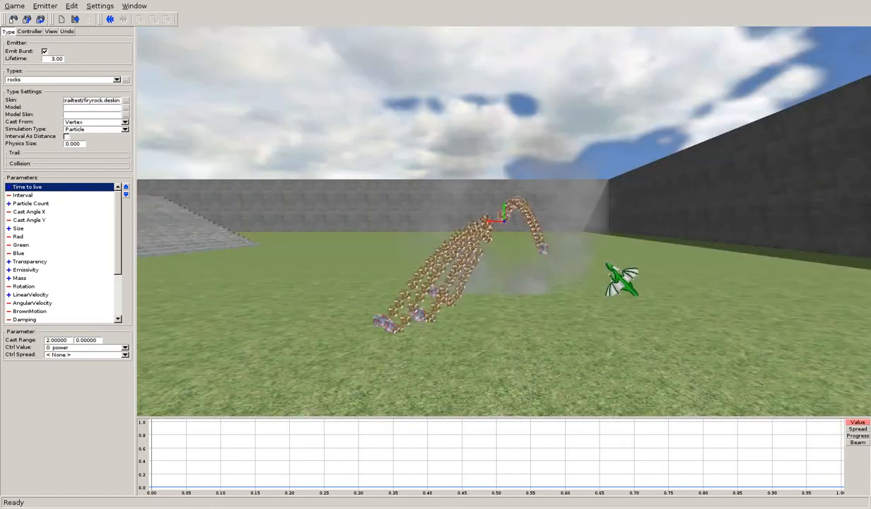
pyautogui.moveTo(607, 264); pyautogui.dragTo(527, 257, button='middle')
# Step: Expand the rocks type's Trail settings and view the trail controller assigned to Linear Velocity
pyautogui.click(42, 153)
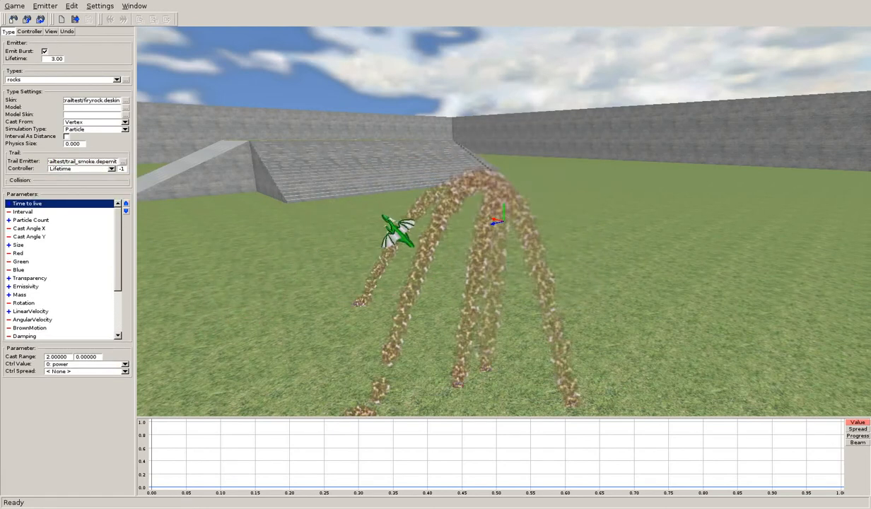
pyautogui.click(111, 168)
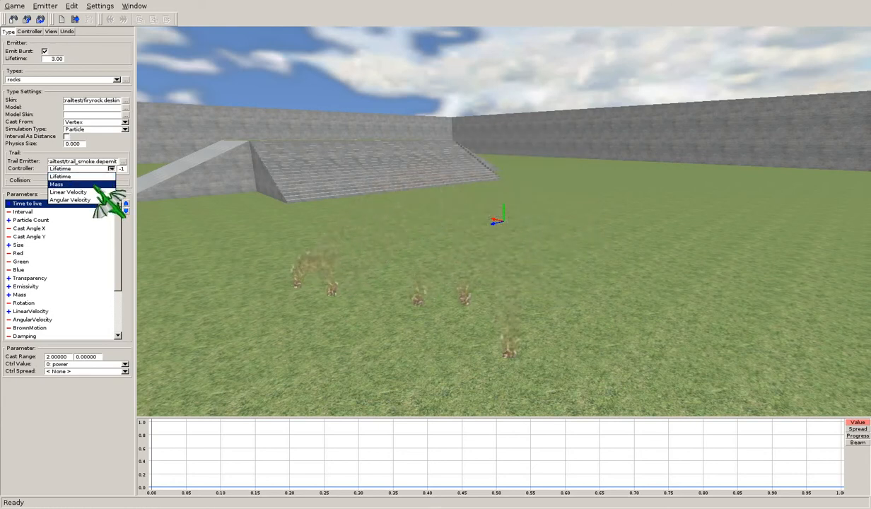
pyautogui.click(93, 191)
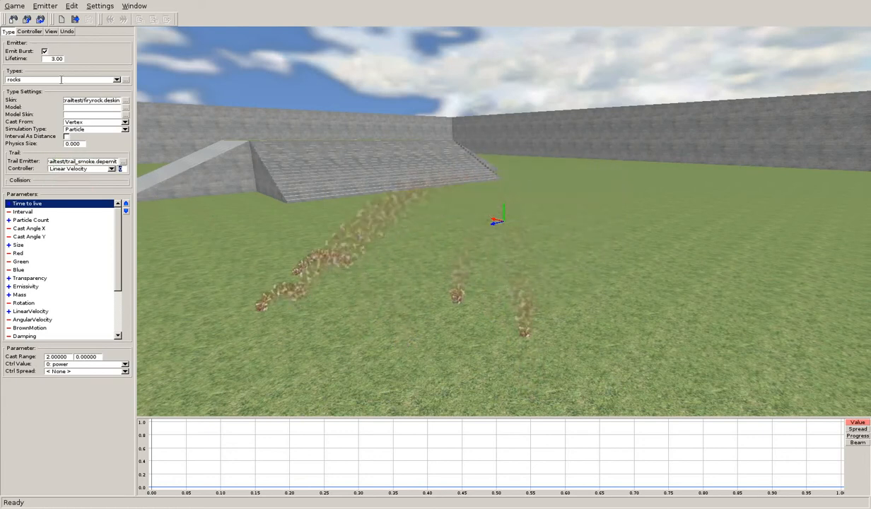
# Step: Open bounce_test.depemit from the emitters folder, followed by bounce_puff.depemit
pyautogui.click(45, 5)
pyautogui.click(56, 28)
pyautogui.click(524, 158)
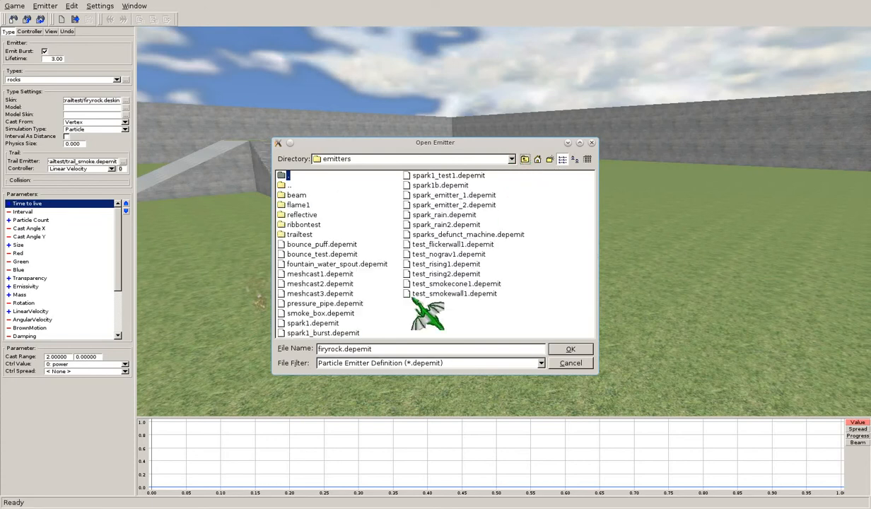
pyautogui.doubleClick(332, 253)
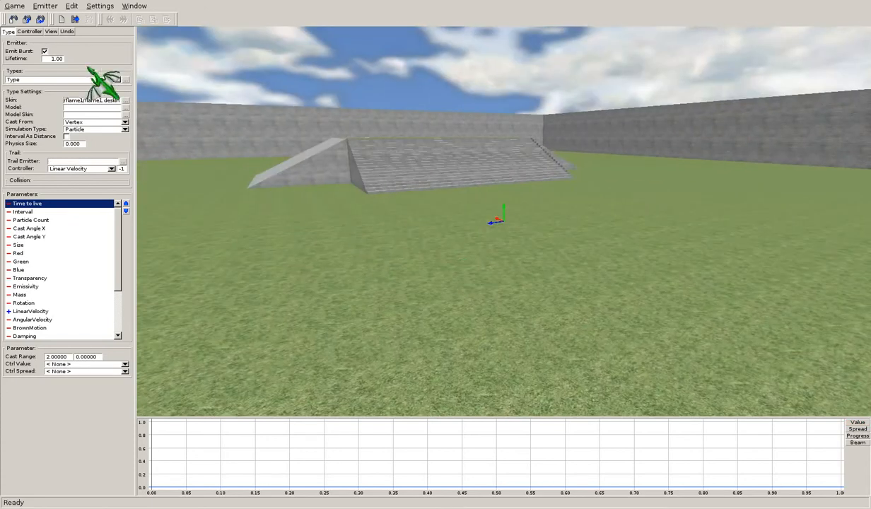
pyautogui.click(50, 9)
pyautogui.click(50, 27)
pyautogui.doubleClick(331, 245)
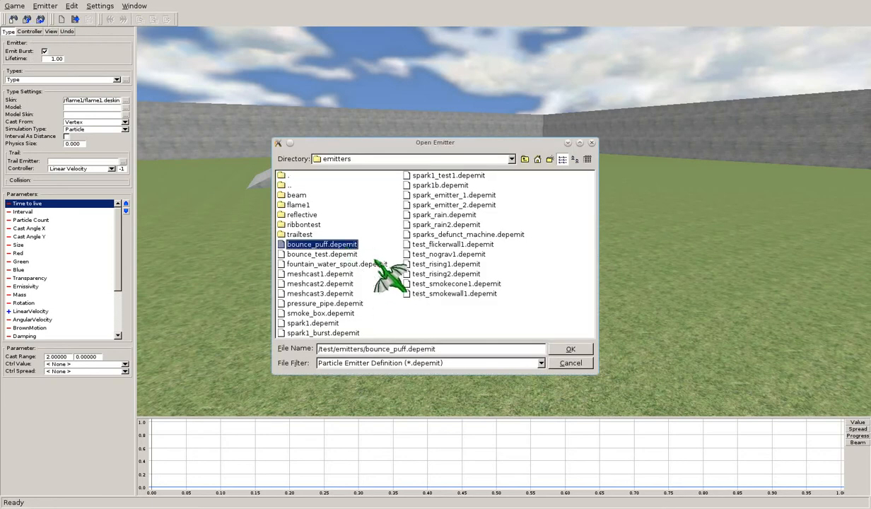
# Step: Reopen bounce_test.depemit and watch its emission in the scene
pyautogui.click(50, 7)
pyautogui.click(50, 27)
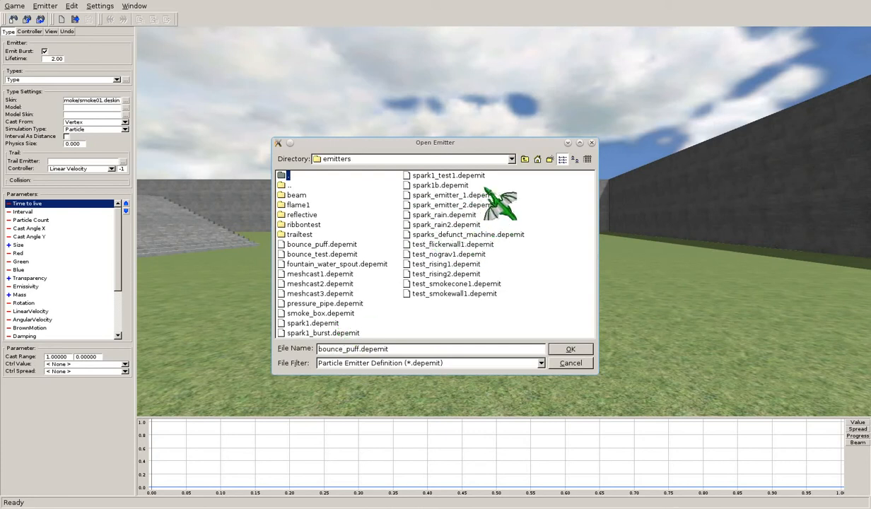
pyautogui.doubleClick(344, 255)
pyautogui.moveTo(674, 234); pyautogui.dragTo(615, 283, button='middle')
# Step: Open firyrock.depemit from the trailtest folder again
pyautogui.click(48, 6)
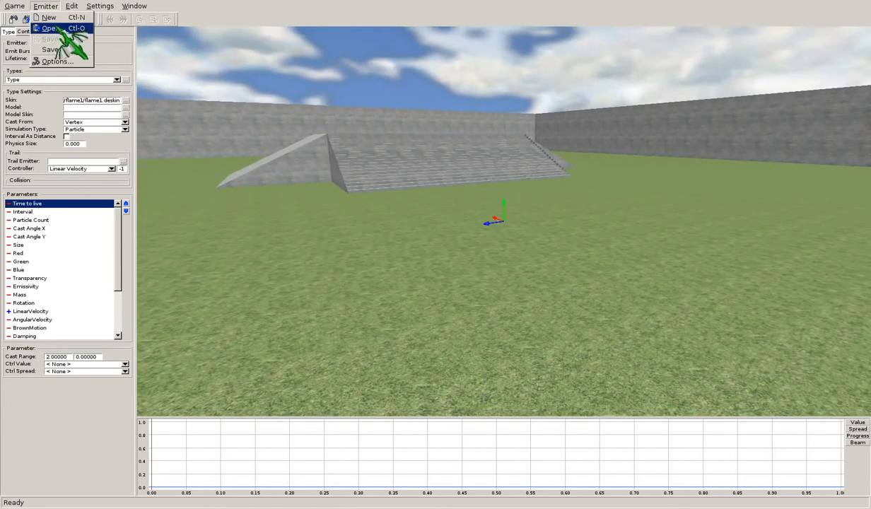
pyautogui.click(54, 28)
pyautogui.click(305, 236)
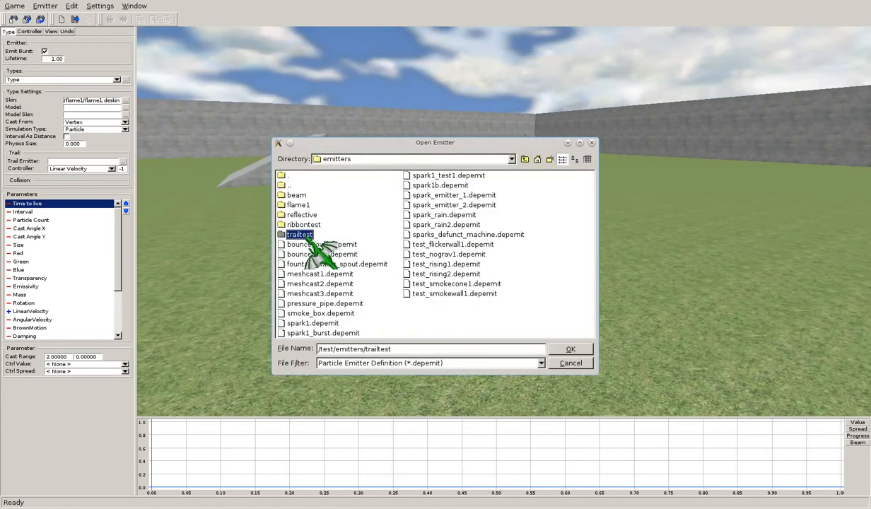
pyautogui.doubleClick(305, 236)
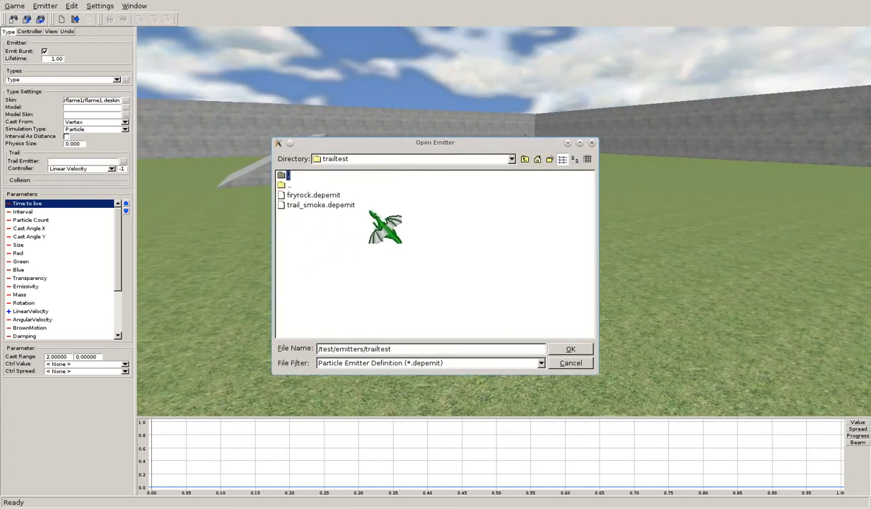
pyautogui.doubleClick(332, 197)
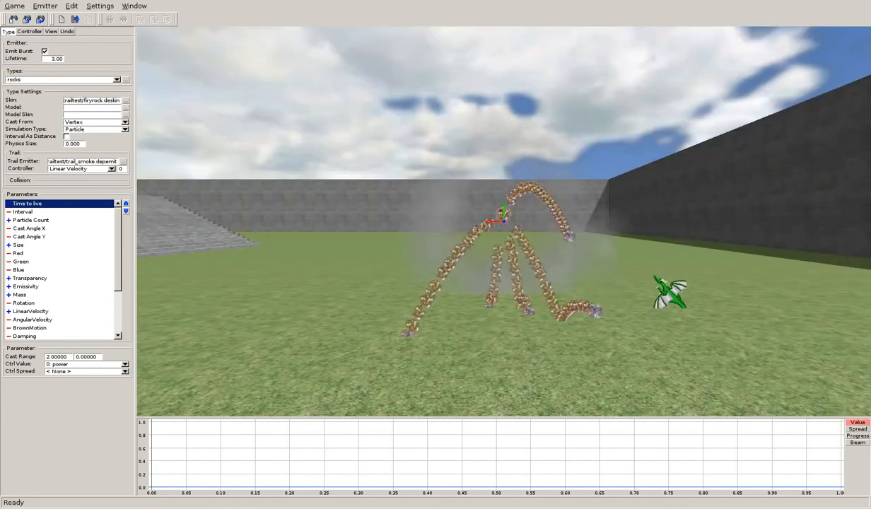
# Step: In the rocks type's Collision settings, set the response to Destroy and the emitter to bounce_test.depemit from the emitters folder
pyautogui.moveTo(654, 276); pyautogui.dragTo(525, 224, button='middle')
pyautogui.click(75, 179)
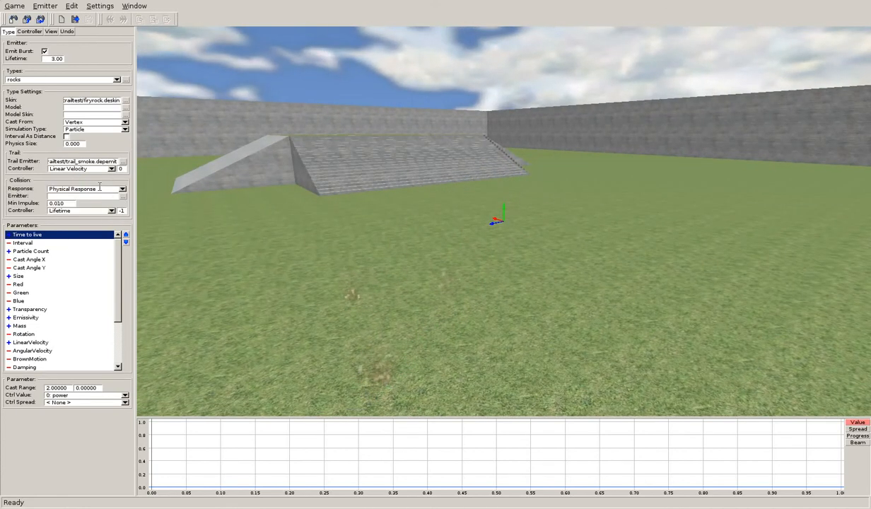
pyautogui.click(122, 189)
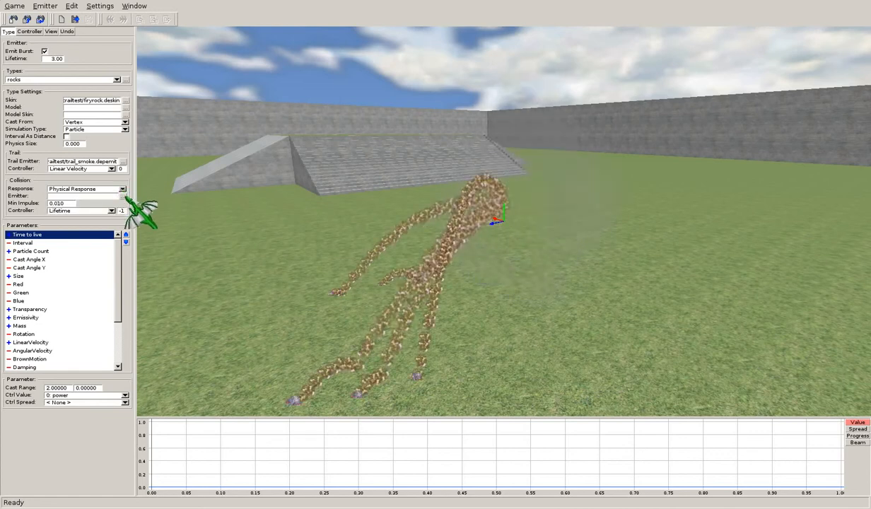
pyautogui.click(106, 197)
pyautogui.click(123, 197)
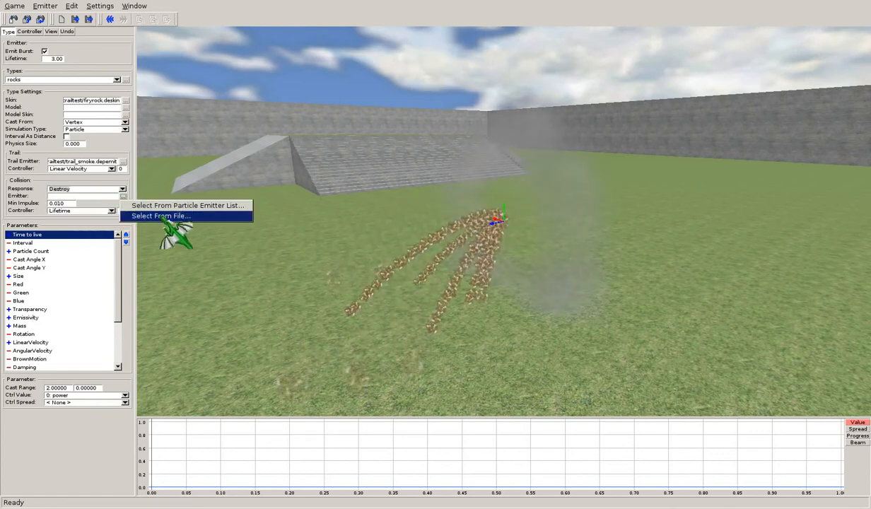
pyautogui.click(164, 217)
pyautogui.click(256, 164)
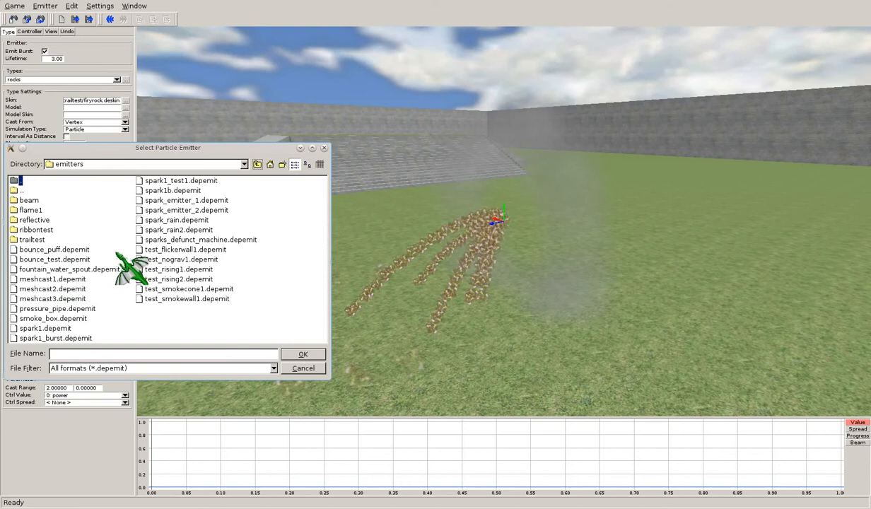
pyautogui.doubleClick(53, 260)
pyautogui.moveTo(513, 346); pyautogui.dragTo(440, 278, button='middle')
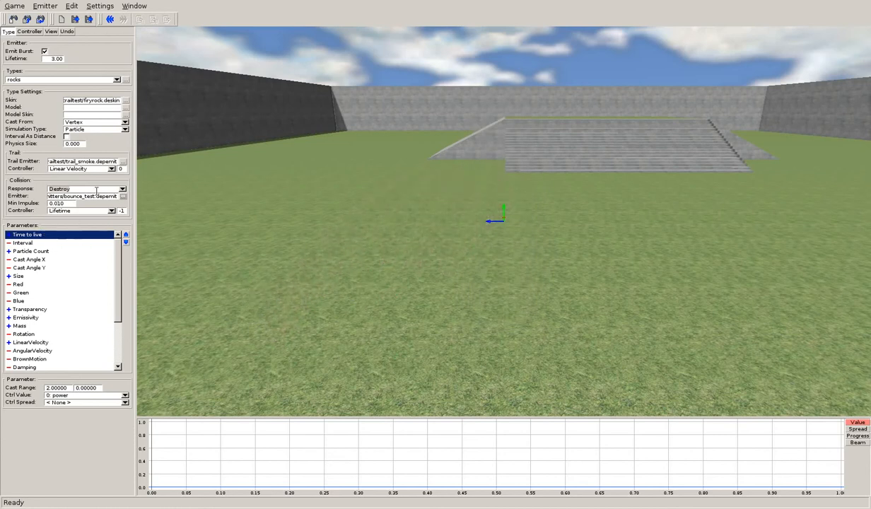
# Step: Set the rocks type's collision controller to Linear Velocity and the collision response to Physical Response
pyautogui.click(111, 211)
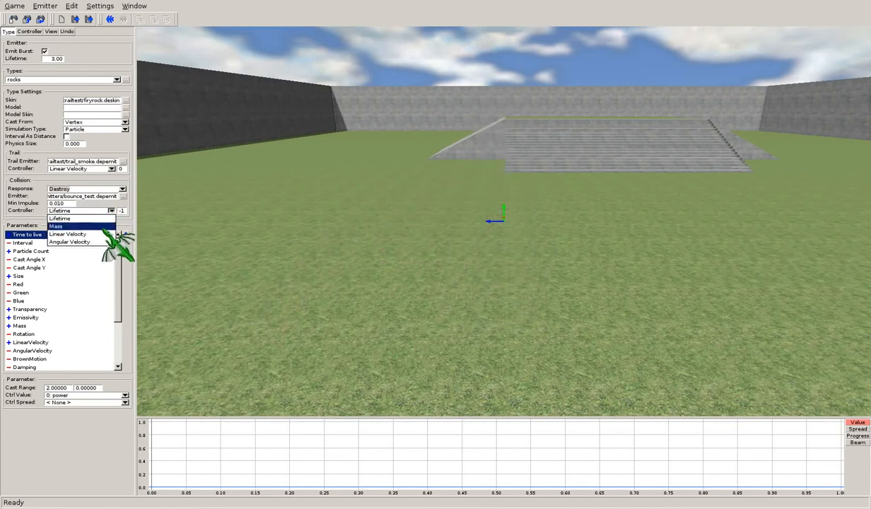
pyautogui.click(106, 234)
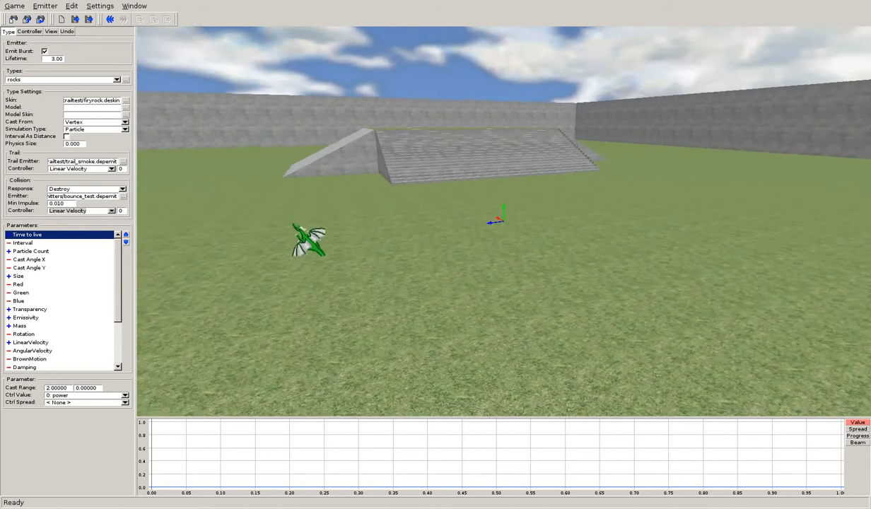
pyautogui.click(122, 188)
pyautogui.click(106, 203)
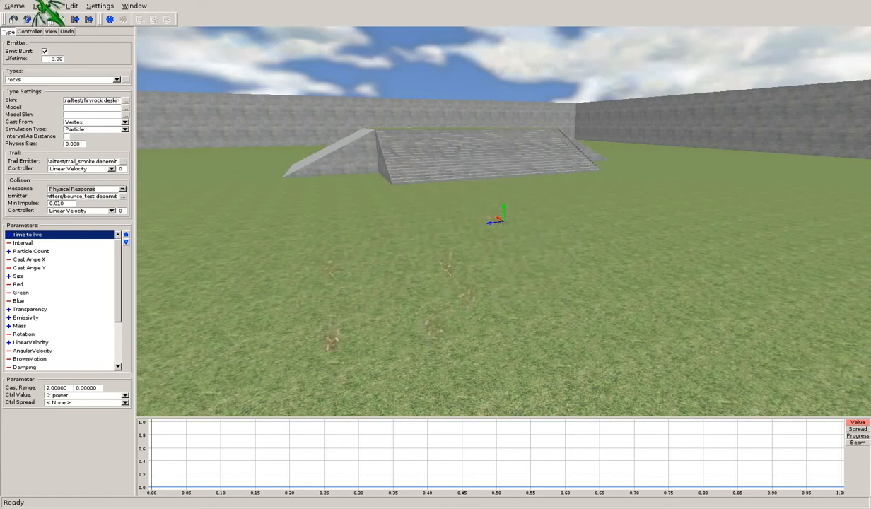
# Step: Review the rocks type's Trail settings and the available collision responses, and collapse both sections
pyautogui.click(42, 180)
pyautogui.click(44, 153)
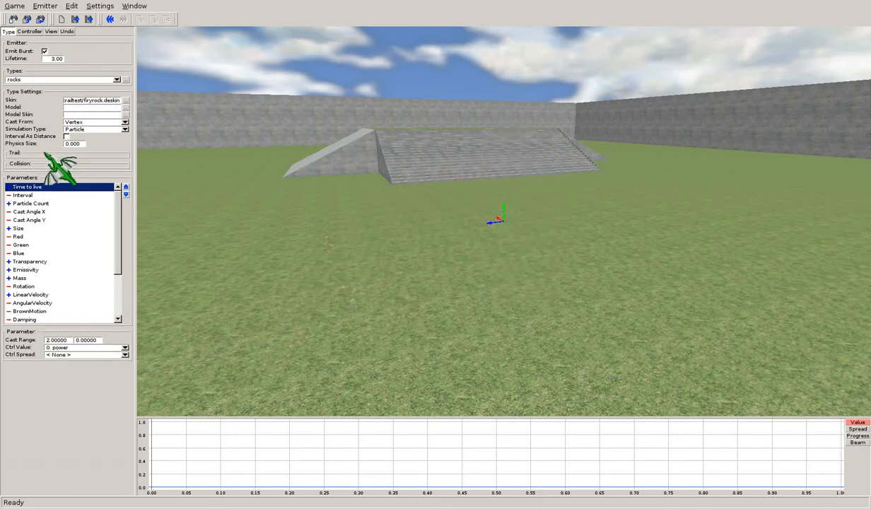
pyautogui.click(44, 153)
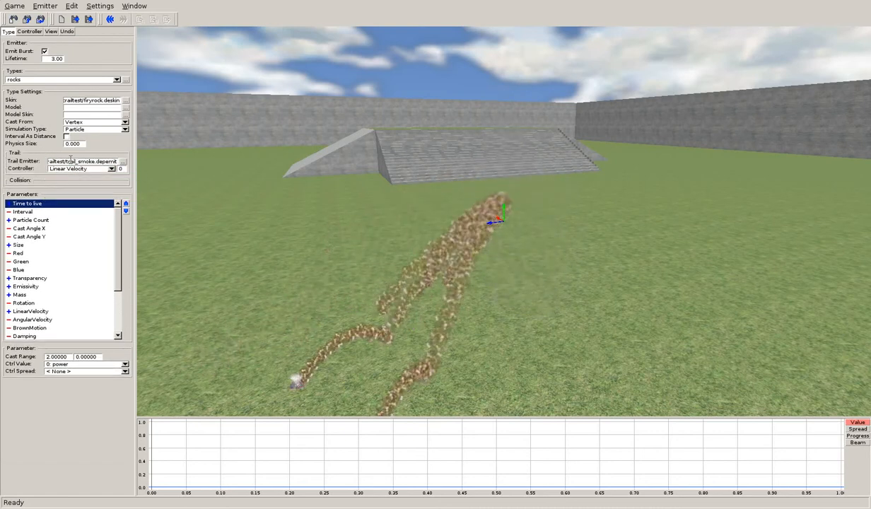
pyautogui.click(42, 152)
pyautogui.click(38, 163)
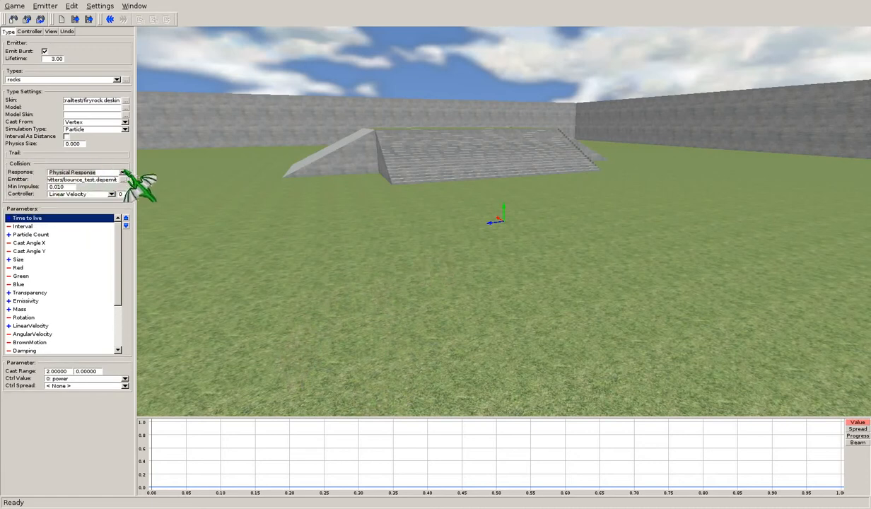
pyautogui.click(123, 173)
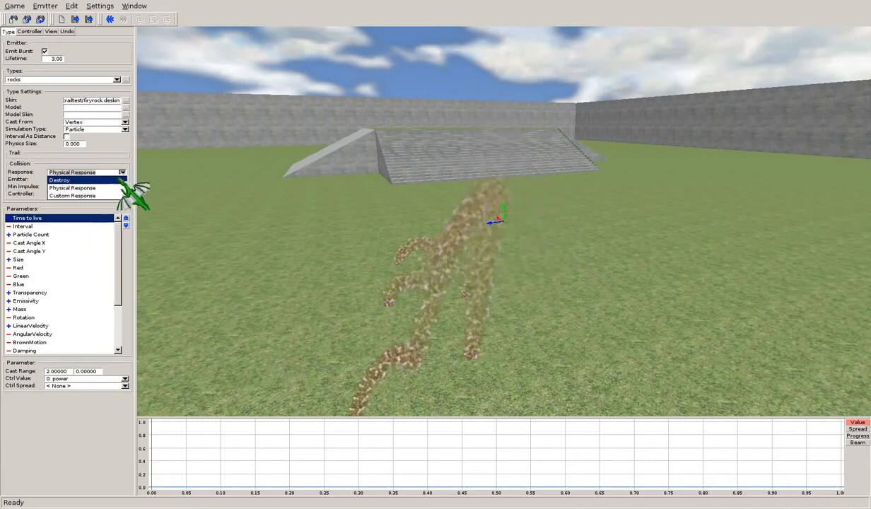
pyautogui.click(121, 172)
pyautogui.click(29, 164)
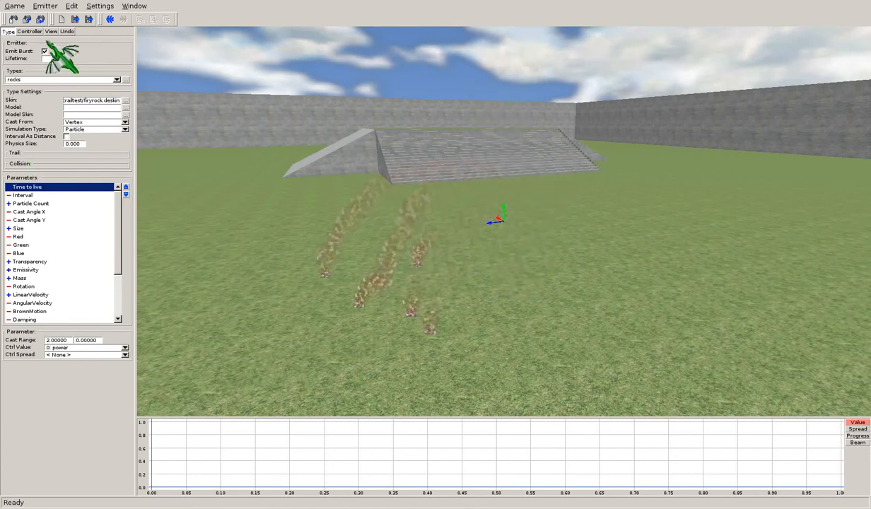
# Step: Open beam1.depemit from the beam folder and look at its beam in the scene
pyautogui.click(31, 32)
pyautogui.click(50, 32)
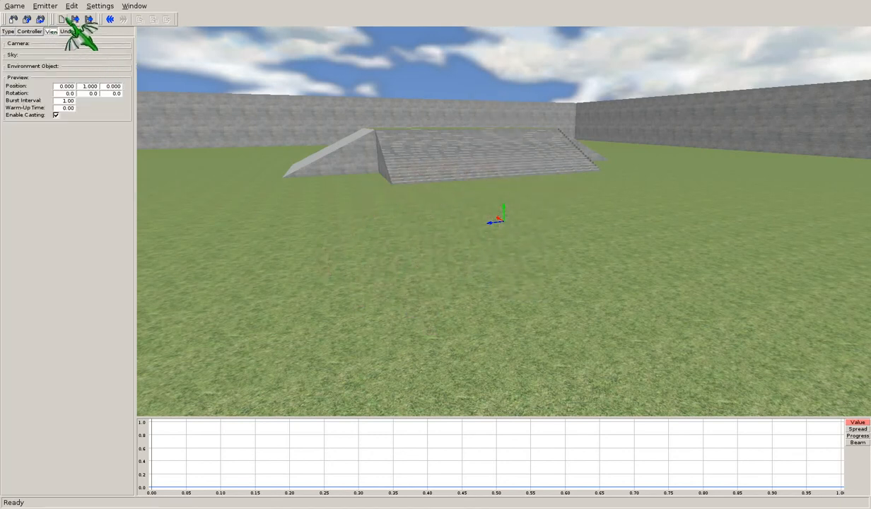
pyautogui.click(50, 7)
pyautogui.click(58, 28)
pyautogui.click(525, 159)
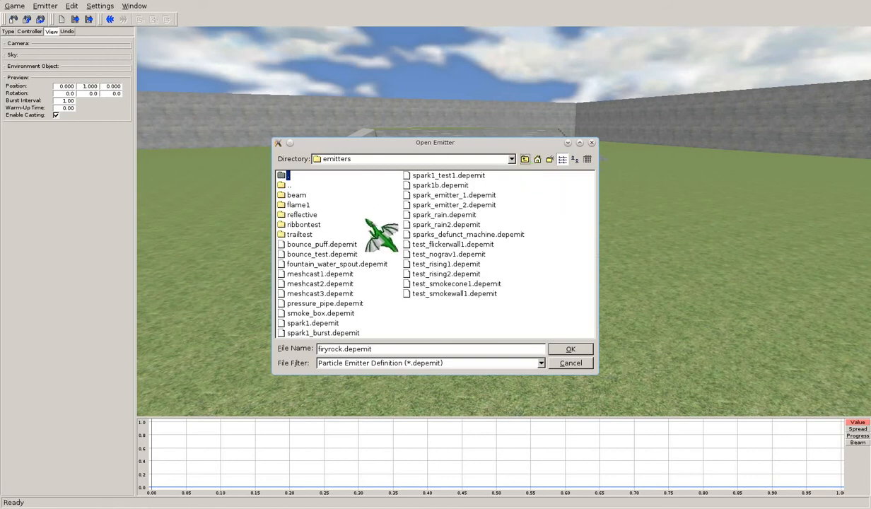
pyautogui.doubleClick(297, 196)
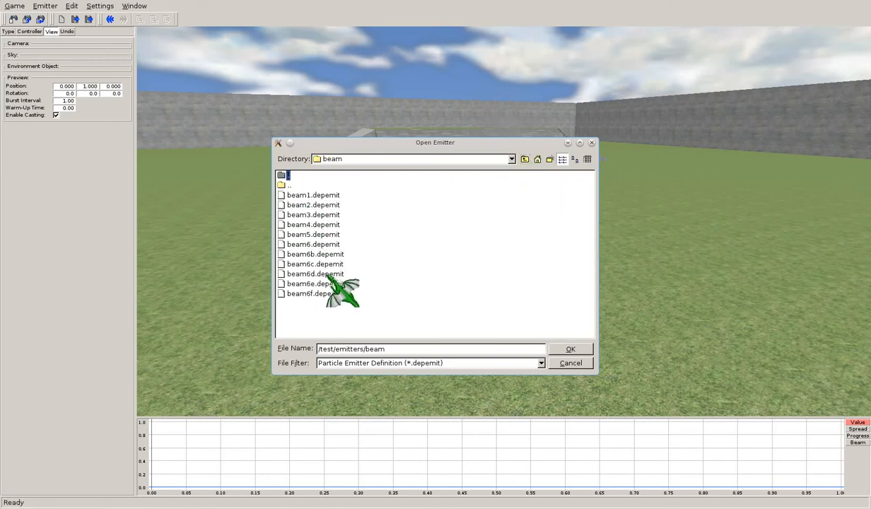
pyautogui.doubleClick(323, 195)
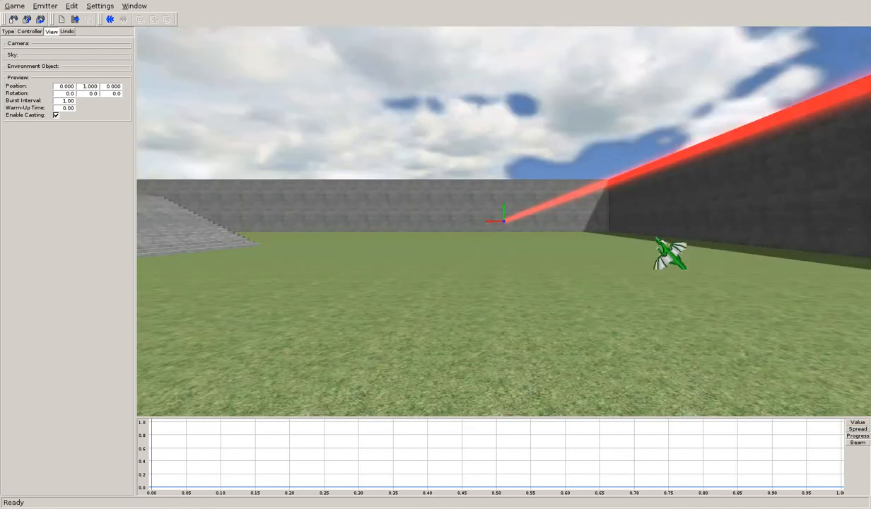
pyautogui.moveTo(654, 238); pyautogui.dragTo(264, 188, button='middle')
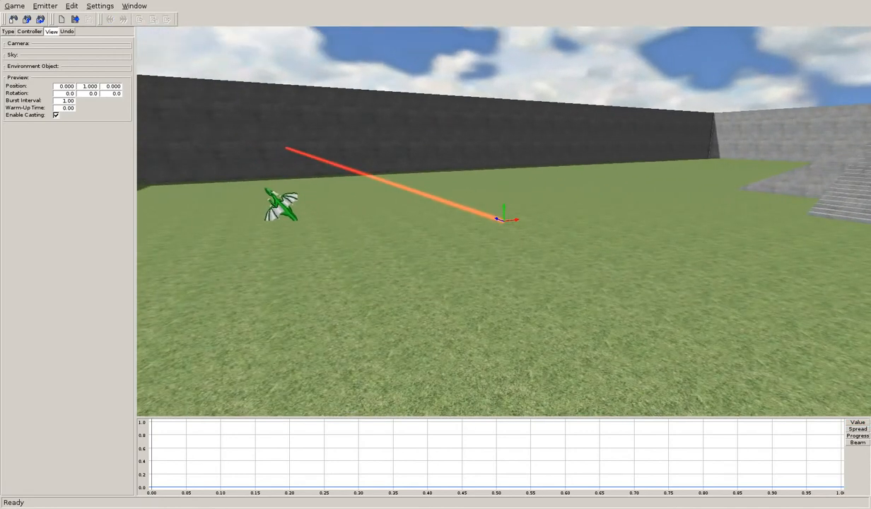
# Step: Examine the ribbon type's settings and the available simulation types, keeping Beam selected
pyautogui.click(8, 32)
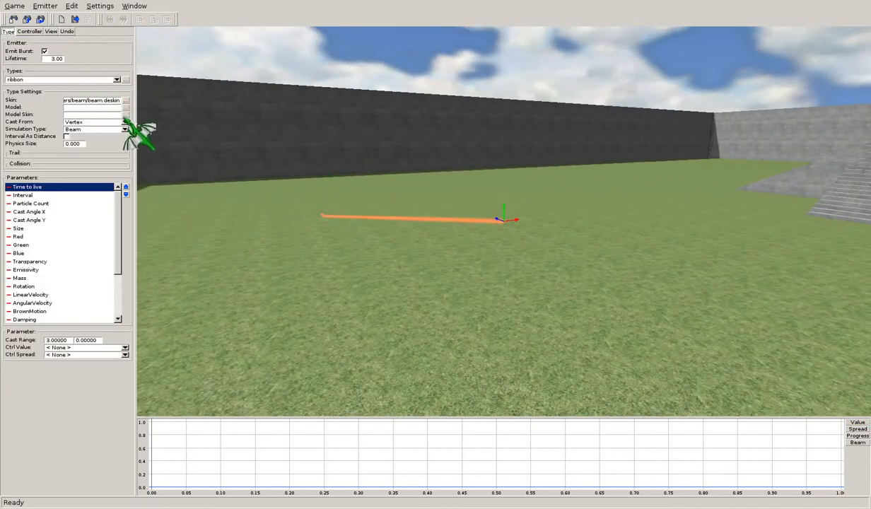
pyautogui.click(125, 130)
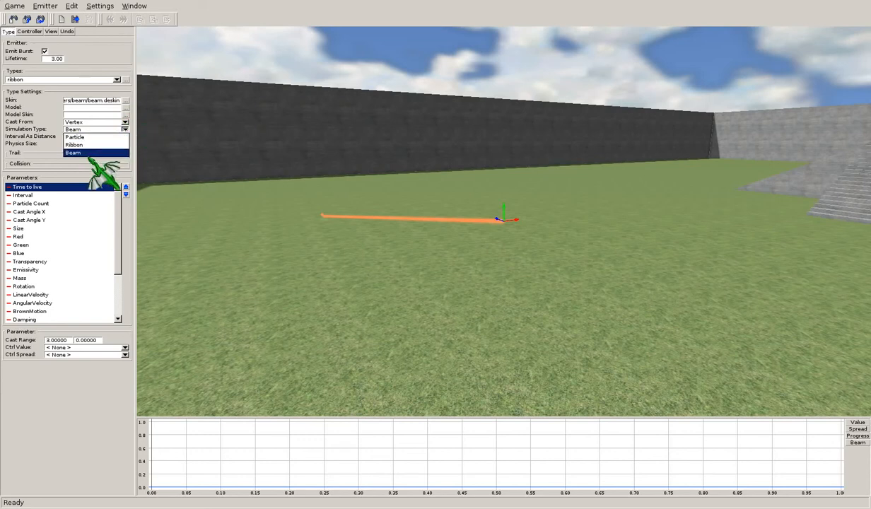
pyautogui.click(126, 130)
pyautogui.moveTo(429, 245); pyautogui.dragTo(316, 195, button='middle')
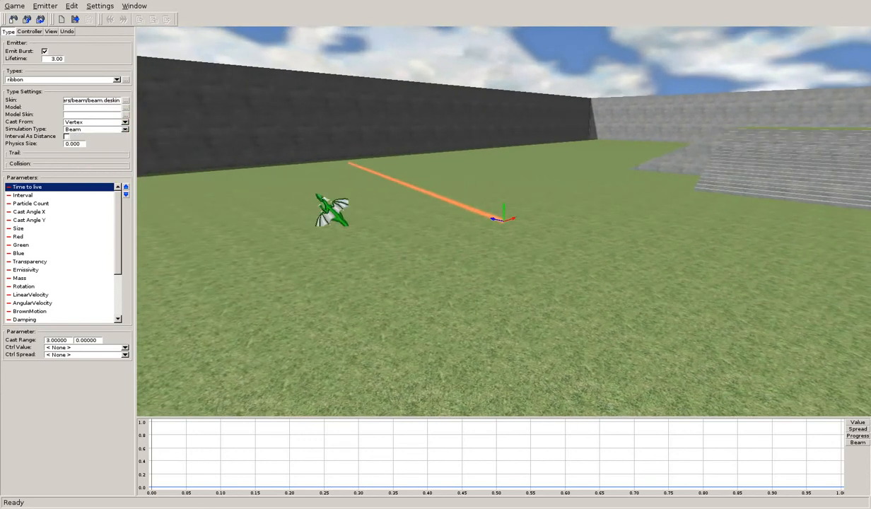
# Step: Open beam6f.depemit from the beam folder and look at its beam in the scene
pyautogui.click(41, 18)
pyautogui.doubleClick(323, 295)
pyautogui.moveTo(332, 293); pyautogui.dragTo(542, 291, button='middle')
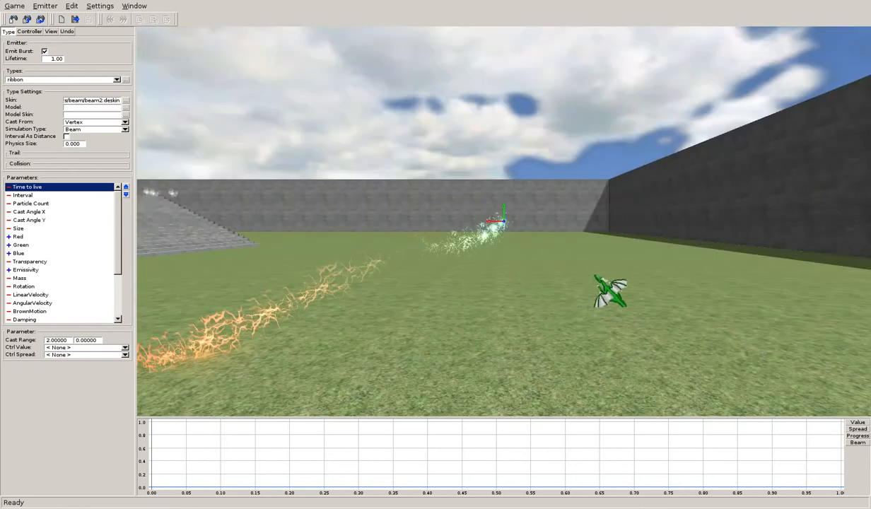
pyautogui.moveTo(595, 273); pyautogui.dragTo(289, 226, button='middle')
pyautogui.moveTo(509, 247); pyautogui.dragTo(399, 262, button='middle')
pyautogui.moveTo(607, 262); pyautogui.dragTo(582, 288, button='middle')
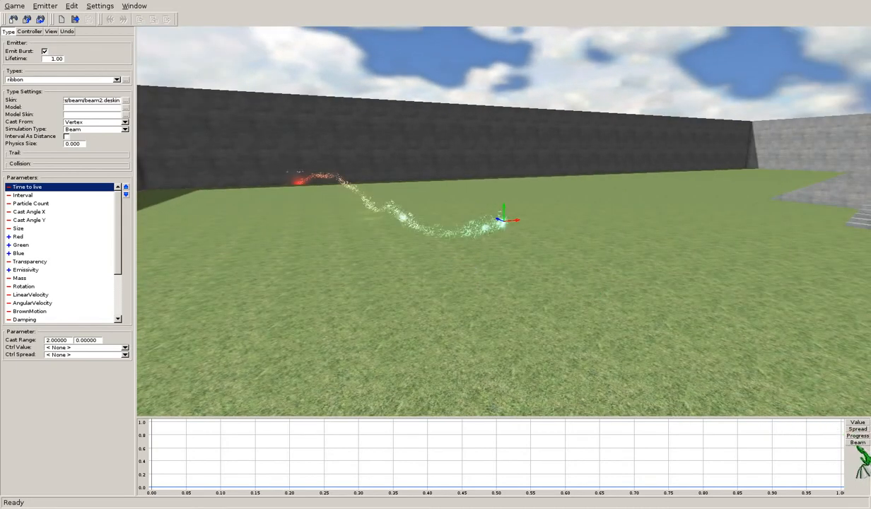
# Step: Inspect the progress curve of the Green parameter and the progress and beam curves of Emissivity
pyautogui.click(56, 244)
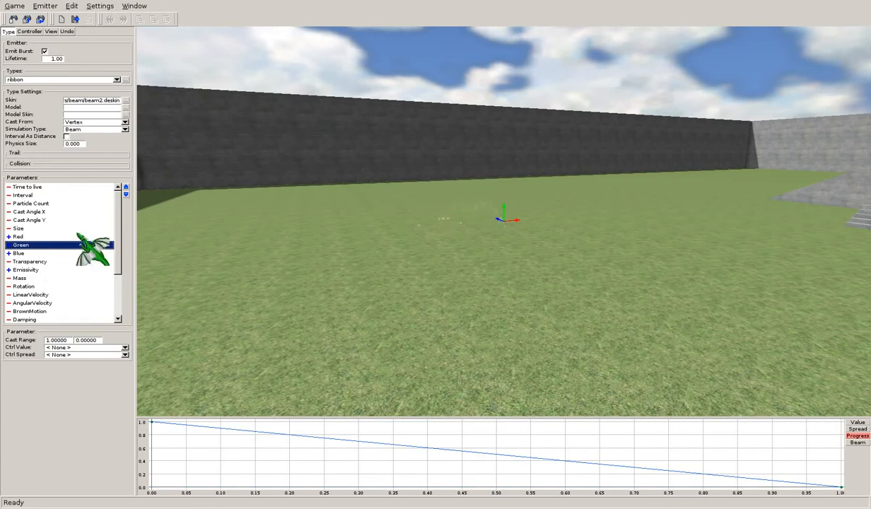
pyautogui.click(59, 270)
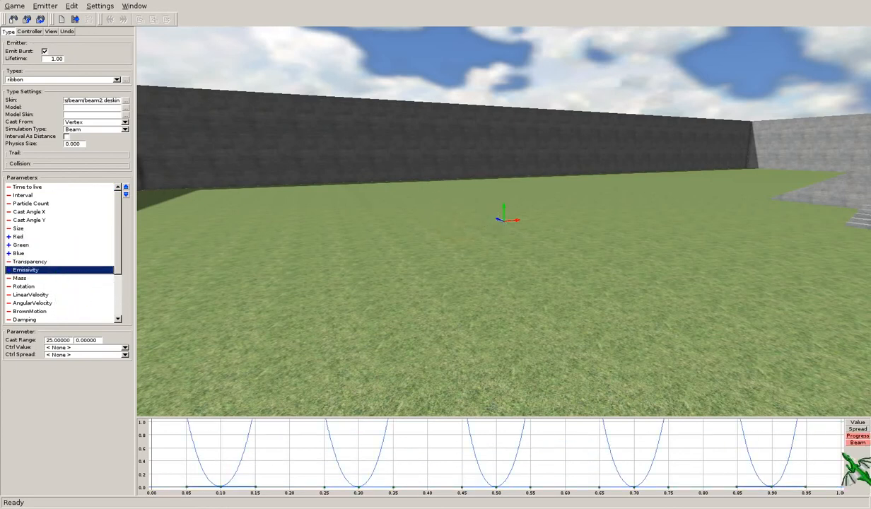
pyautogui.click(850, 443)
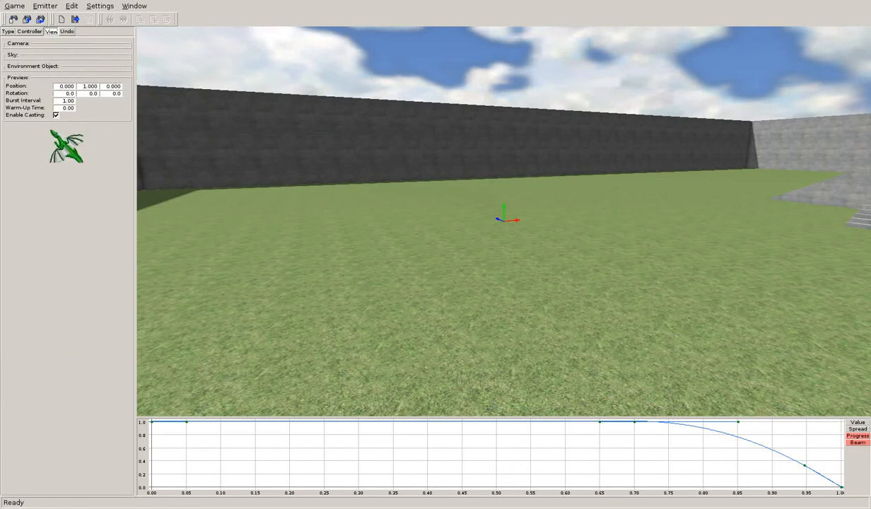
# Step: Examine the scene's camera settings and return to the ribbon type's settings and parameter list
pyautogui.click(59, 45)
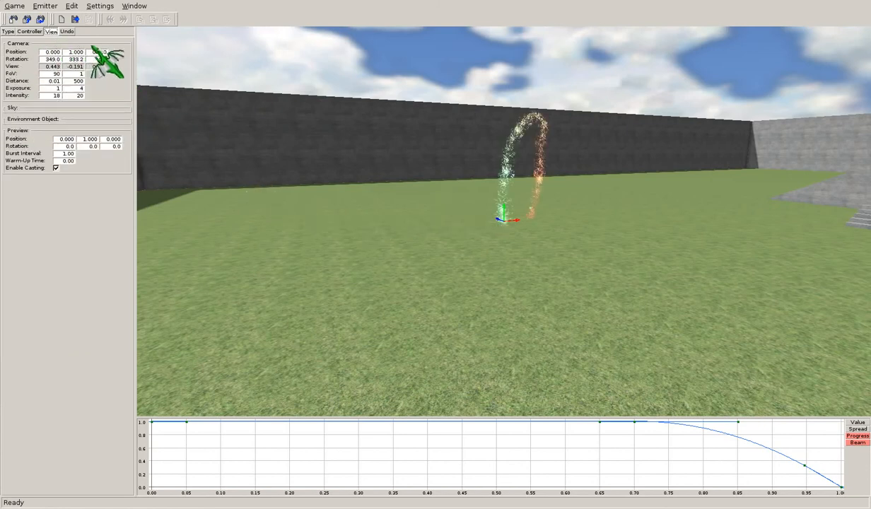
pyautogui.click(75, 44)
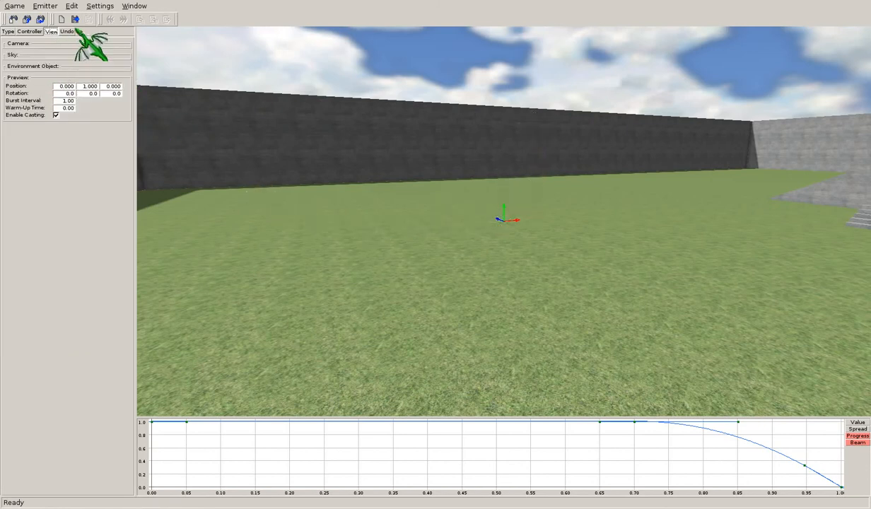
pyautogui.click(29, 31)
pyautogui.click(8, 31)
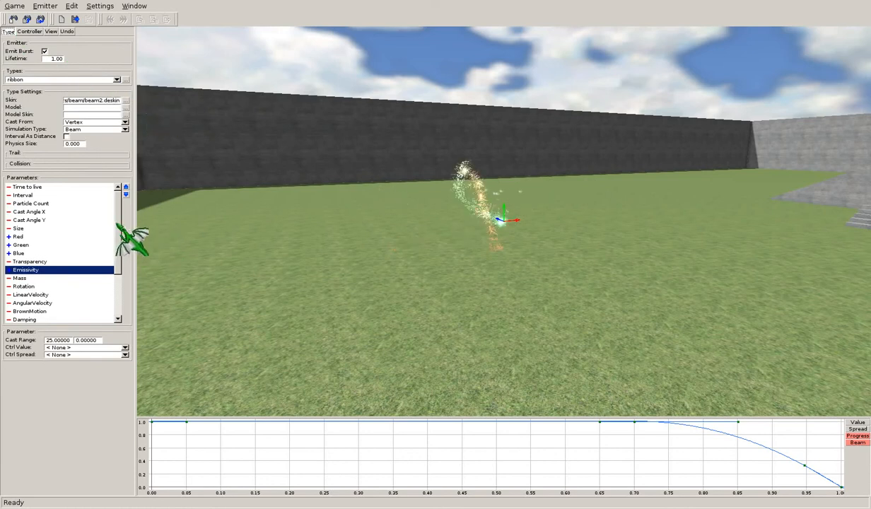
pyautogui.moveTo(117, 224); pyautogui.dragTo(121, 174)
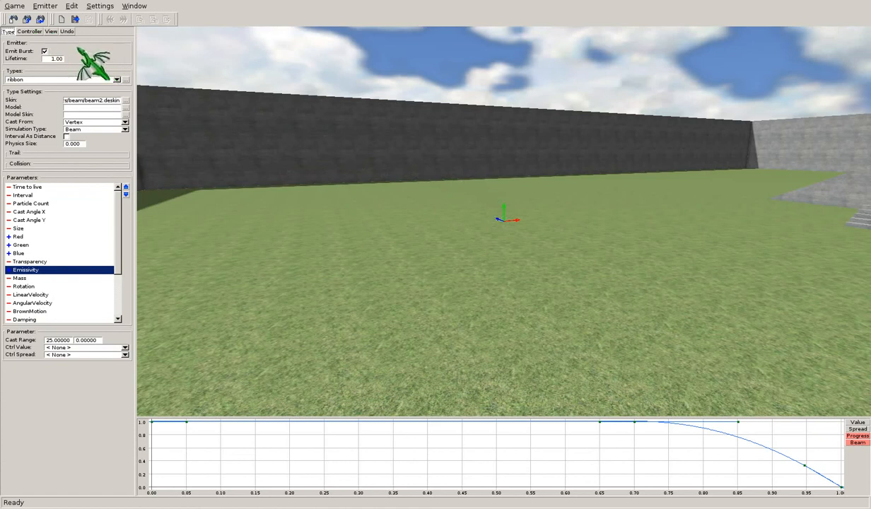
# Step: Open glass1.depemit from the reflective folder and look at its particles in the scene
pyautogui.click(26, 19)
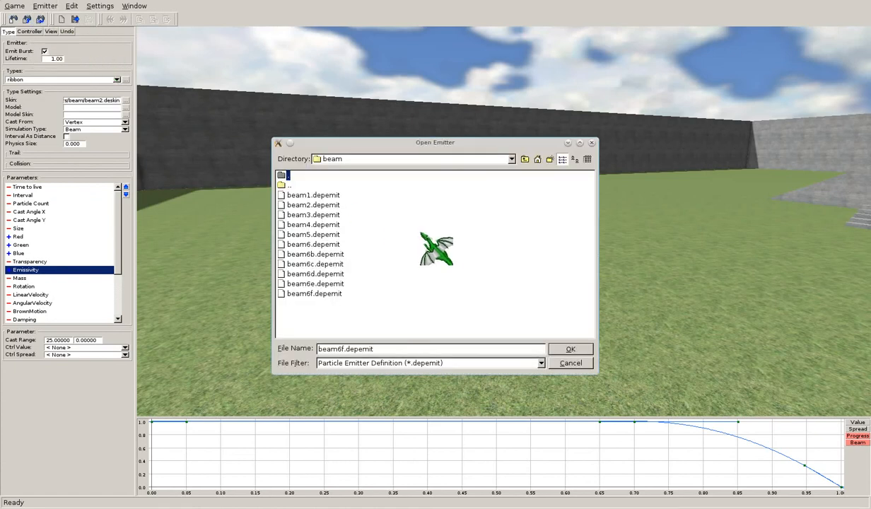
pyautogui.click(525, 159)
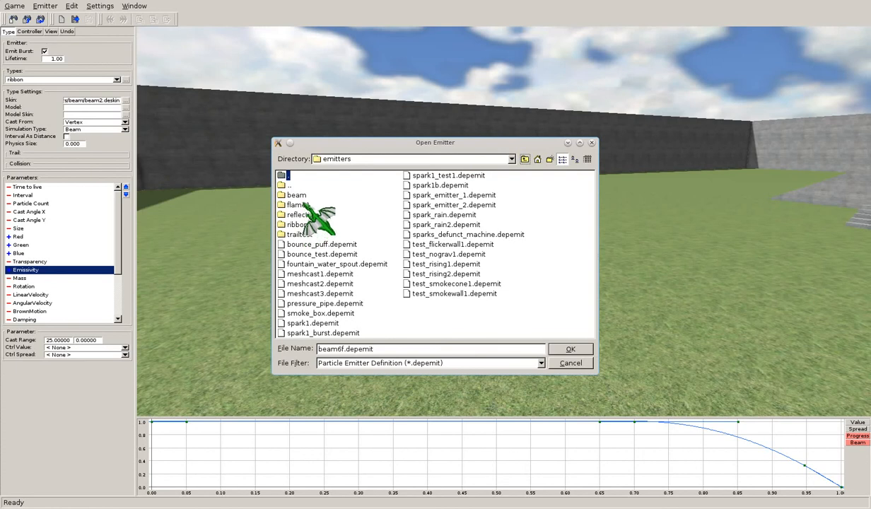
pyautogui.doubleClick(303, 215)
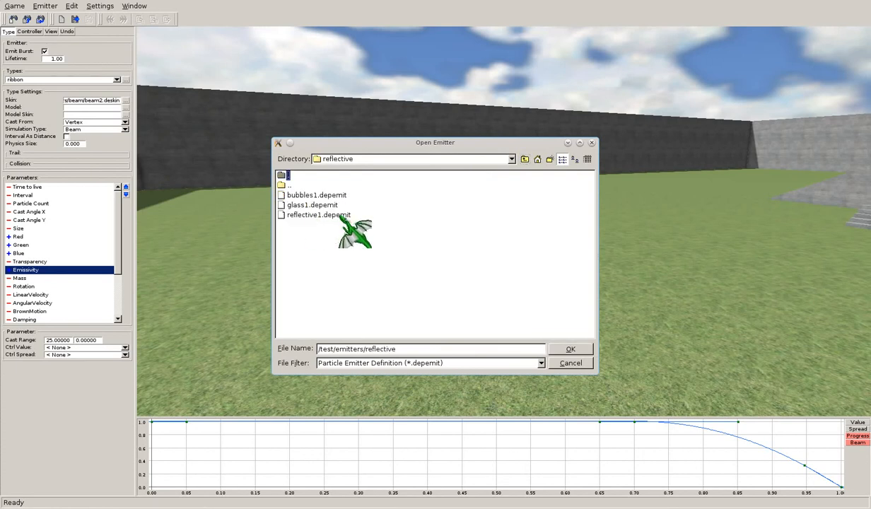
pyautogui.doubleClick(339, 204)
pyautogui.moveTo(620, 241); pyautogui.dragTo(622, 170, button='middle')
pyautogui.moveTo(561, 231); pyautogui.dragTo(663, 327, button='middle')
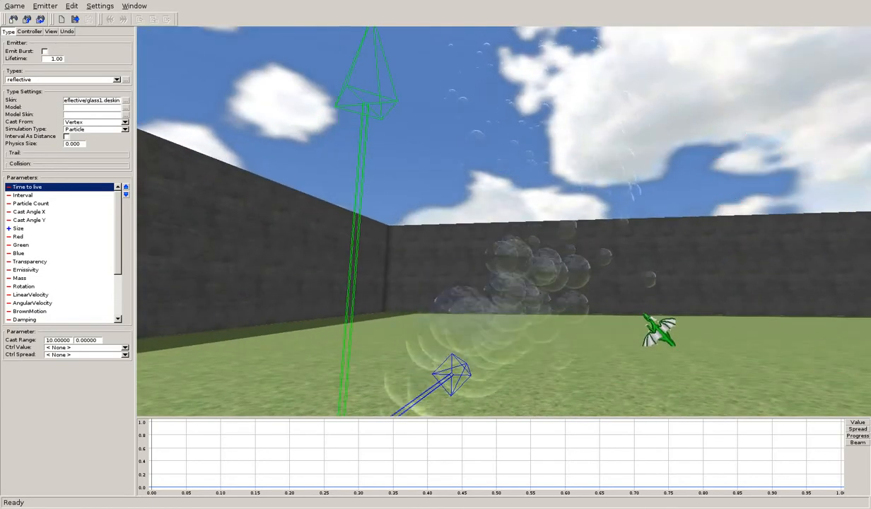
# Step: Change the reflective type's skin to reflective1.deskin and look at the particles in the scene
pyautogui.click(125, 100)
pyautogui.click(174, 119)
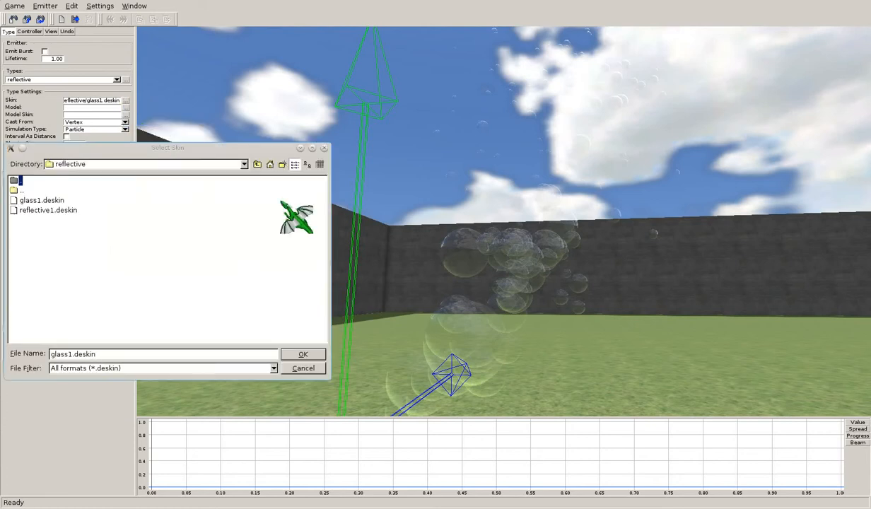
pyautogui.doubleClick(53, 207)
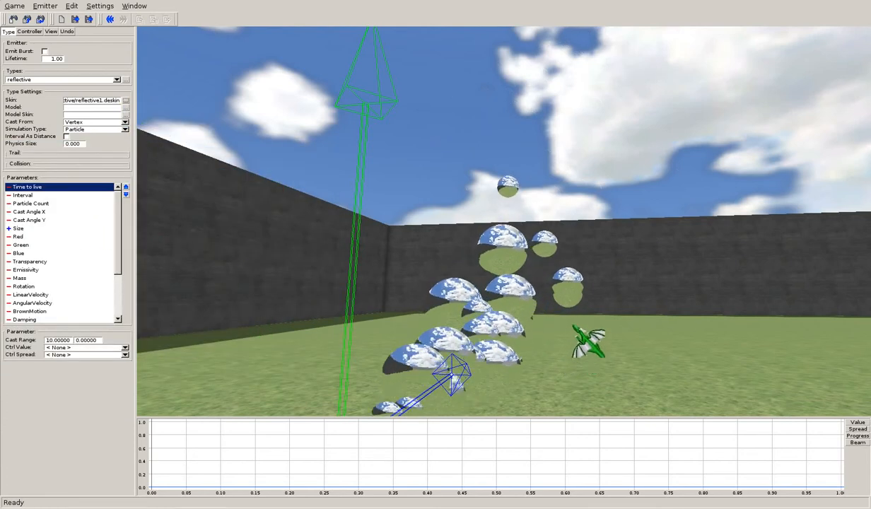
pyautogui.moveTo(589, 344); pyautogui.dragTo(590, 300, button='middle')
pyautogui.scroll(-5, 600, 298)
pyautogui.scroll(1, 611, 296)
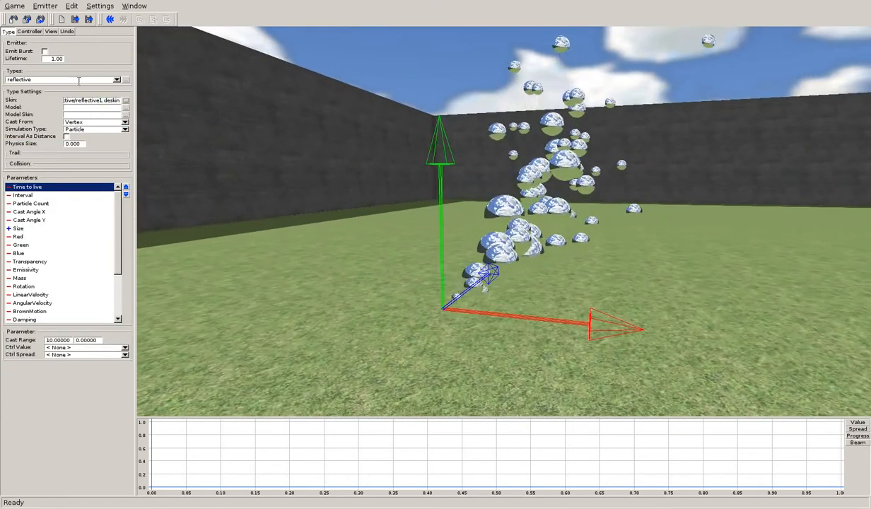
# Step: Change the reflective type's skin to flame1.deskin from the flame1 folder and look at the particles
pyautogui.click(125, 100)
pyautogui.click(169, 118)
pyautogui.click(259, 165)
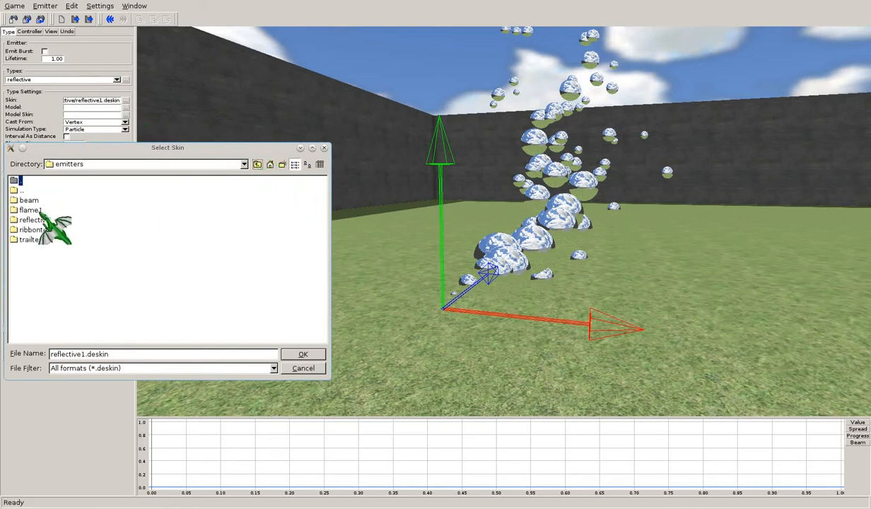
pyautogui.doubleClick(38, 202)
pyautogui.doubleClick(39, 200)
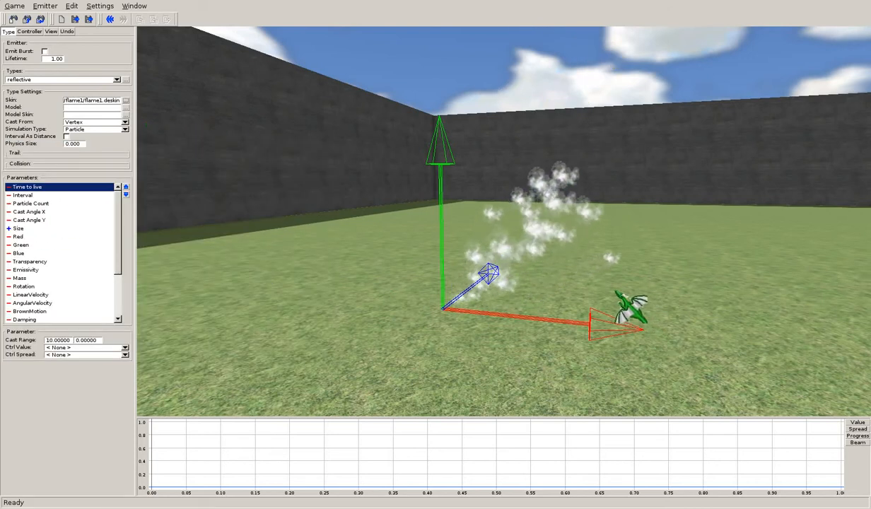
pyautogui.moveTo(630, 305)
pyautogui.mouseDown(button='middle')
pyautogui.moveTo(546, 321)
pyautogui.moveTo(622, 321)
pyautogui.mouseUp(button='middle')
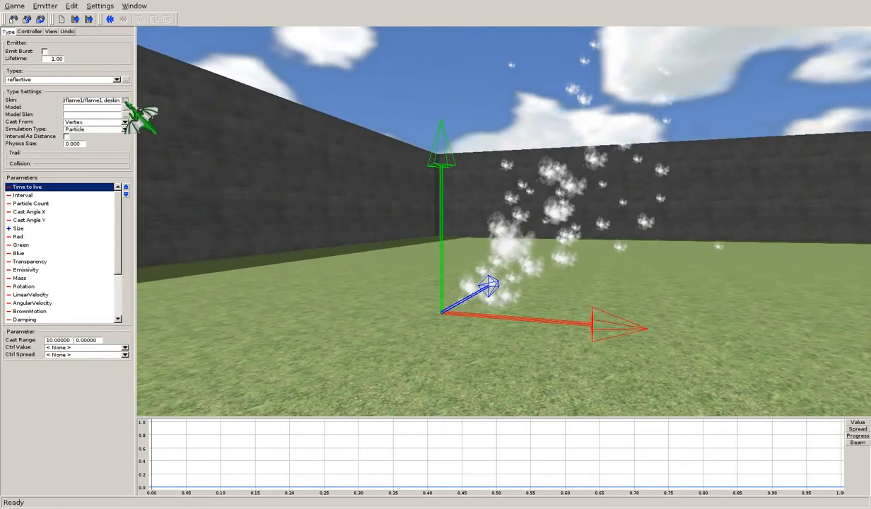
# Step: Set the reflective type's skin back to glass1.deskin from the reflective folder and view the bubbles from several angles
pyautogui.click(125, 100)
pyautogui.click(170, 119)
pyautogui.click(259, 165)
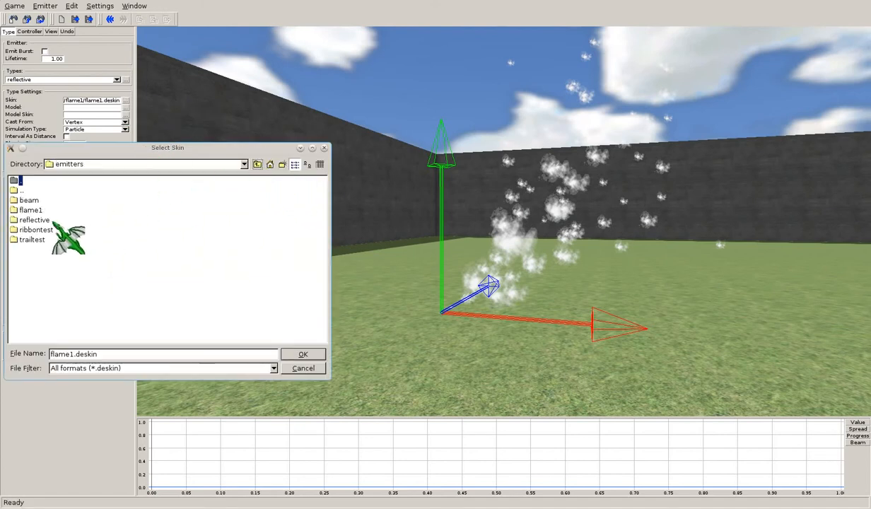
pyautogui.doubleClick(34, 220)
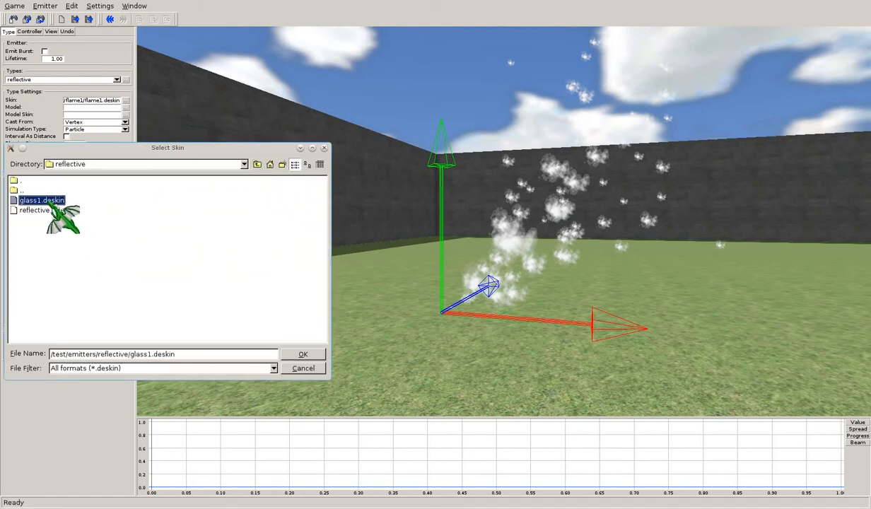
pyautogui.doubleClick(49, 204)
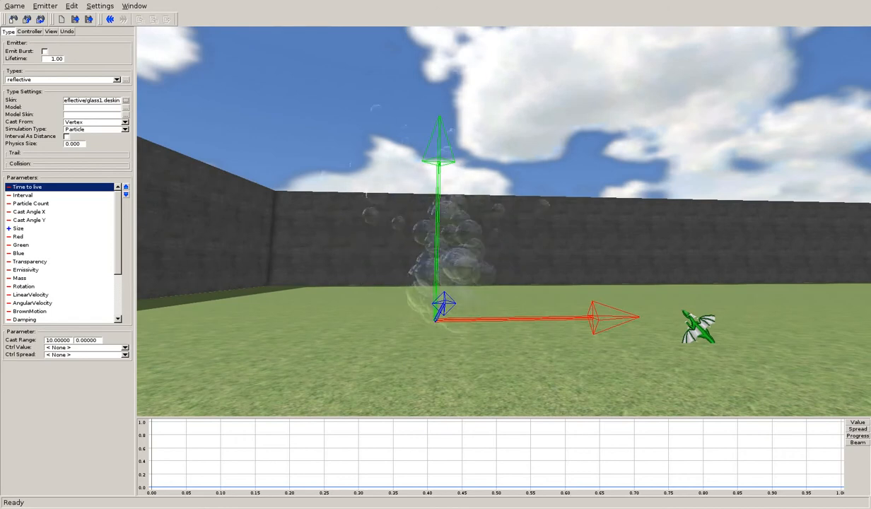
pyautogui.moveTo(479, 299); pyautogui.dragTo(571, 295)
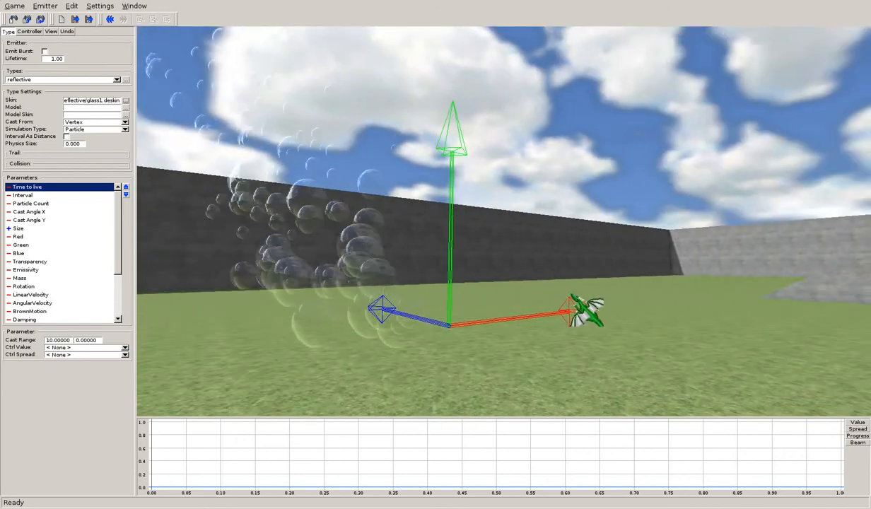
pyautogui.moveTo(607, 340); pyautogui.dragTo(603, 253)
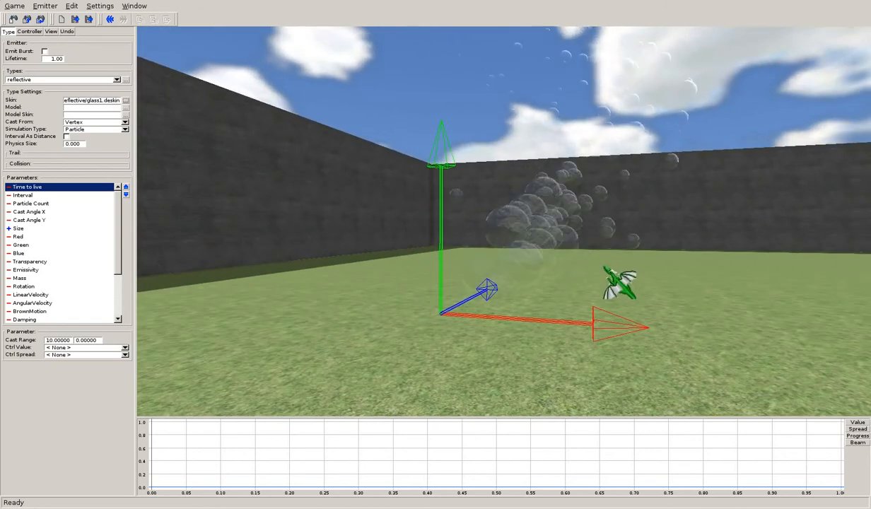
# Step: Open flame2.depemit from the flame1 folder and raise its strength controller to 1.00
pyautogui.click(45, 6)
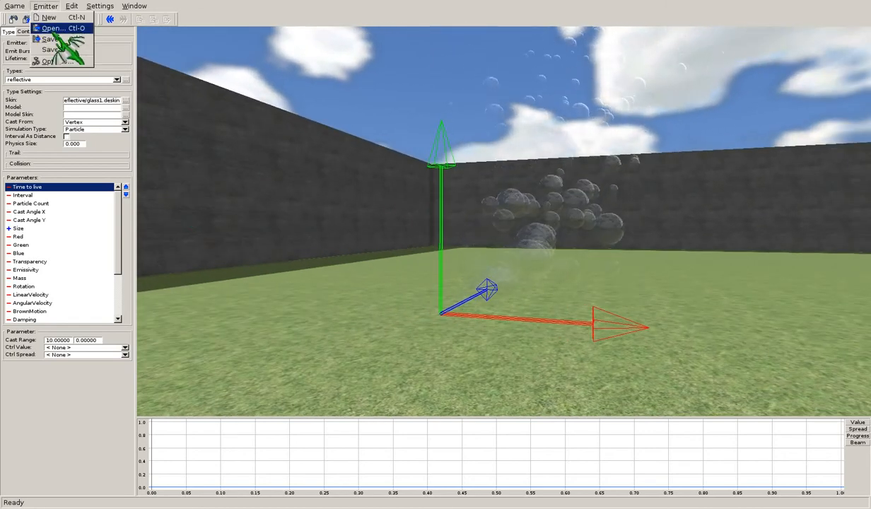
pyautogui.click(57, 28)
pyautogui.click(524, 159)
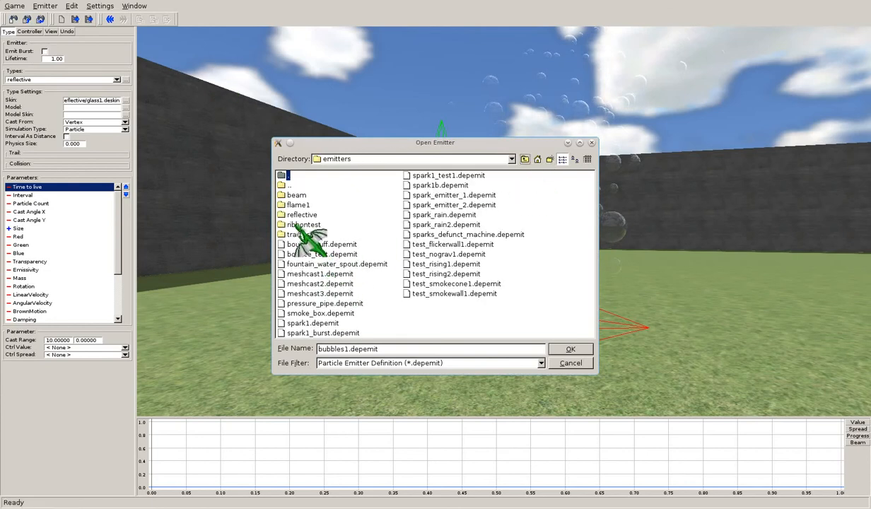
pyautogui.doubleClick(297, 205)
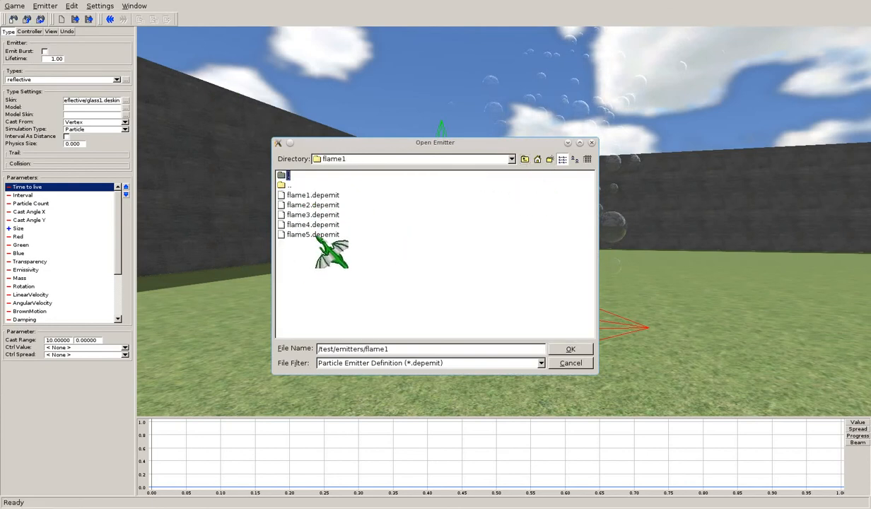
pyautogui.doubleClick(316, 207)
pyautogui.moveTo(581, 241); pyautogui.dragTo(566, 178, button='middle')
pyautogui.click(31, 32)
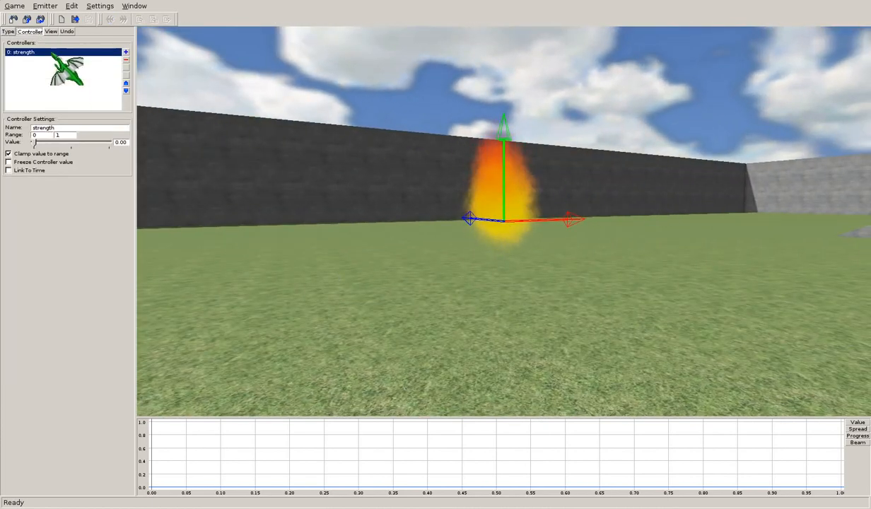
pyautogui.moveTo(35, 144); pyautogui.dragTo(151, 159)
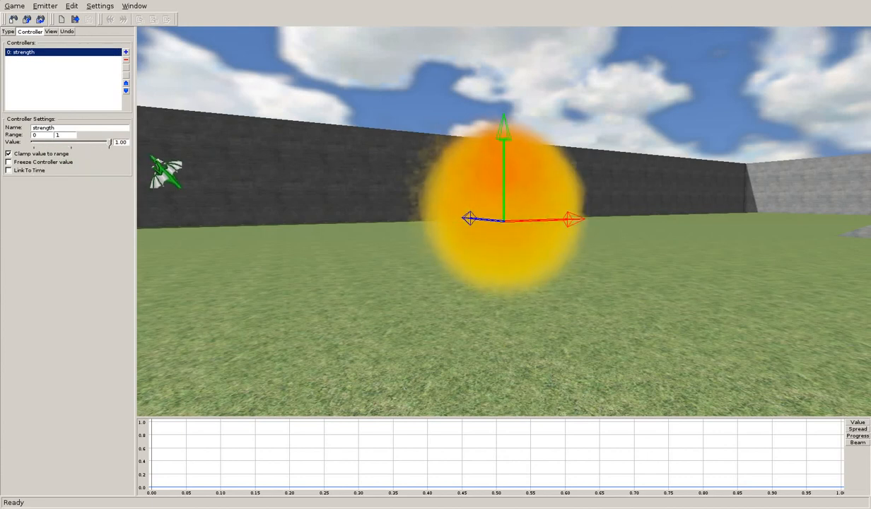
# Step: Open flame4.depemit and raise its strength controller to 1.00 with the flame in view
pyautogui.click(44, 6)
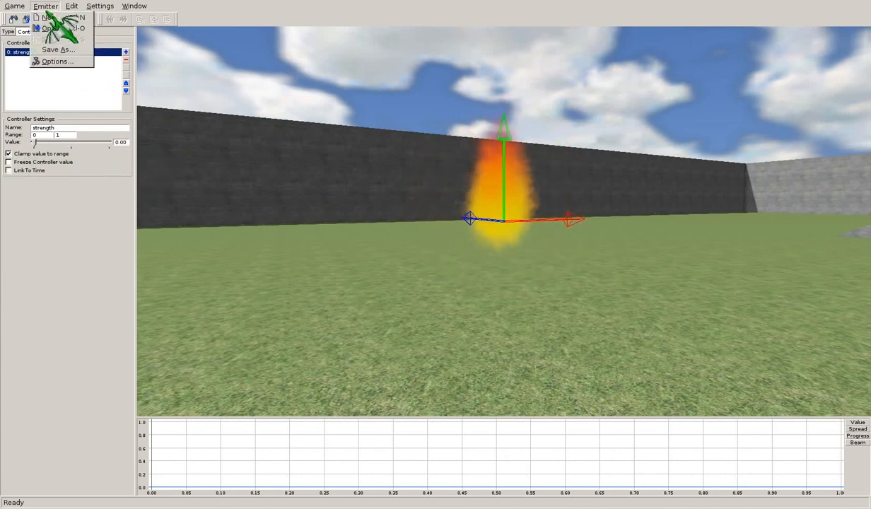
pyautogui.click(71, 21)
pyautogui.doubleClick(326, 224)
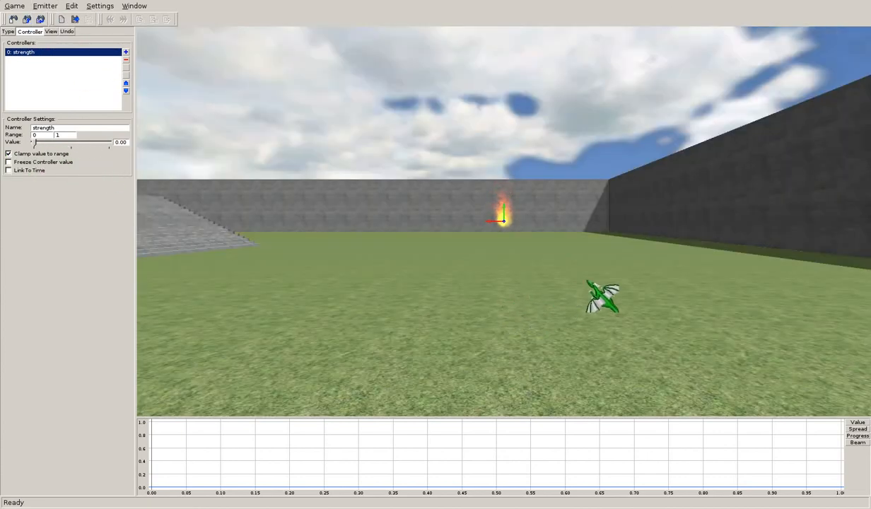
pyautogui.moveTo(586, 281); pyautogui.dragTo(659, 195, button='middle')
pyautogui.moveTo(311, 191); pyautogui.dragTo(262, 207, button='middle')
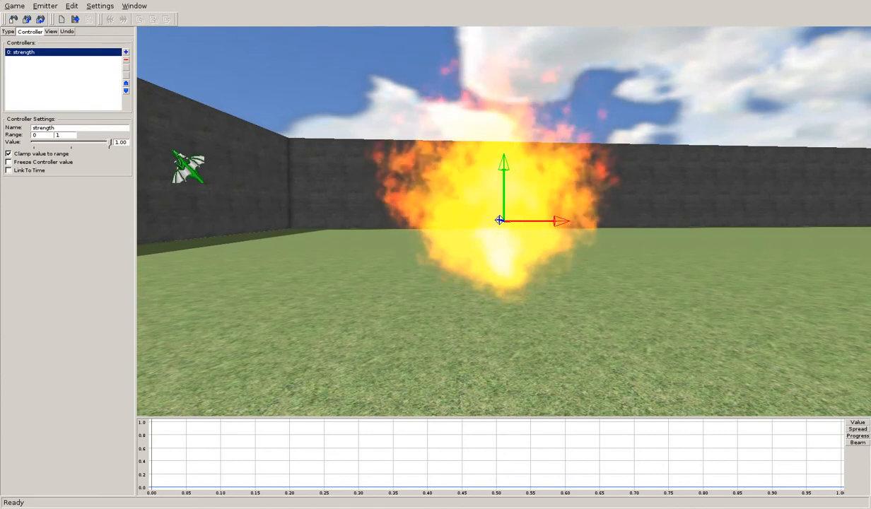
# Step: Inspect the flame type's Size, Green, Rotation and Blue parameters, including the progress curve of Blue
pyautogui.click(10, 32)
pyautogui.click(45, 229)
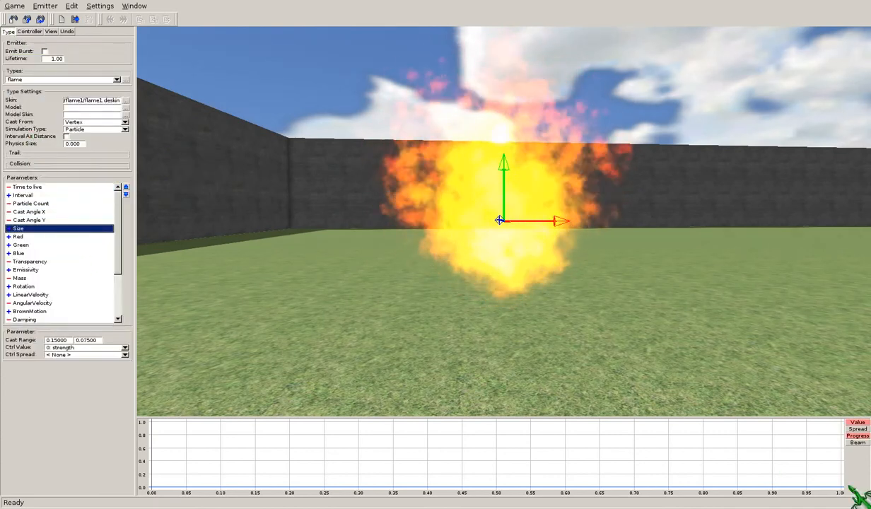
pyautogui.click(41, 245)
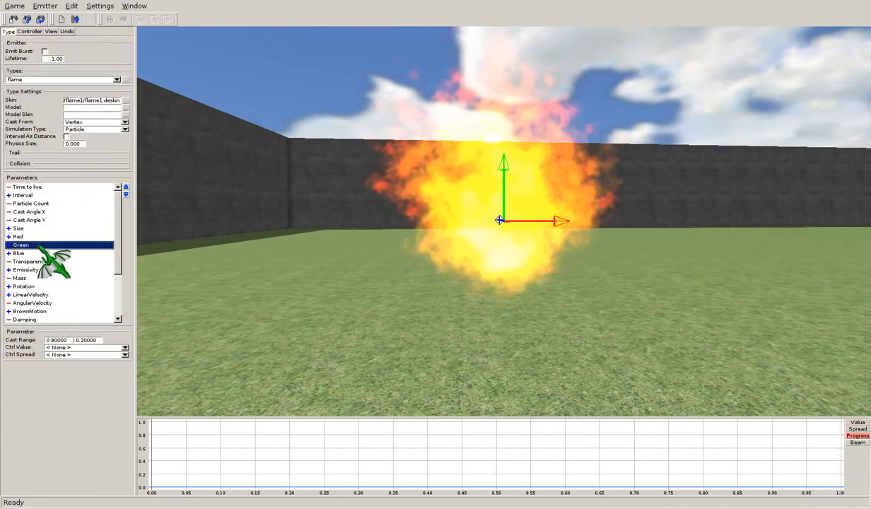
pyautogui.click(41, 286)
pyautogui.click(41, 253)
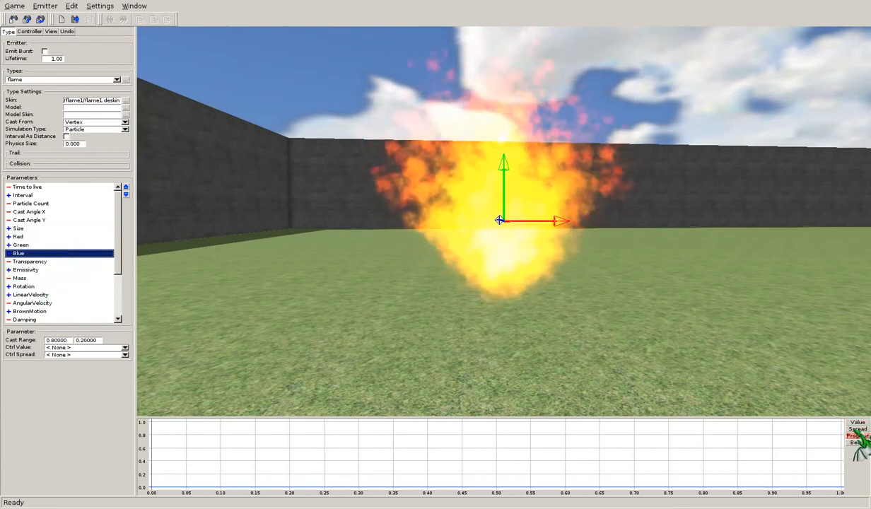
# Step: Try the strength controller at 0.00 and leave it at 0.52 while viewing the flame from other angles
pyautogui.click(31, 31)
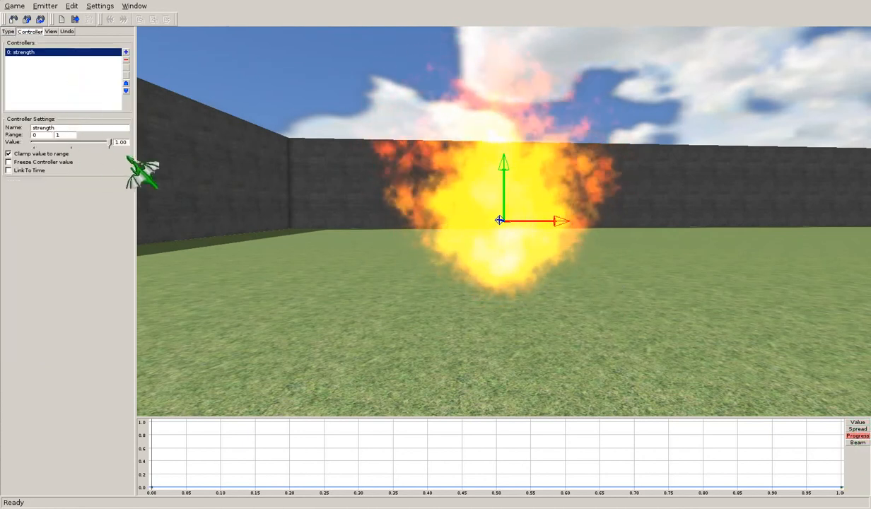
pyautogui.moveTo(110, 143); pyautogui.dragTo(63, 143)
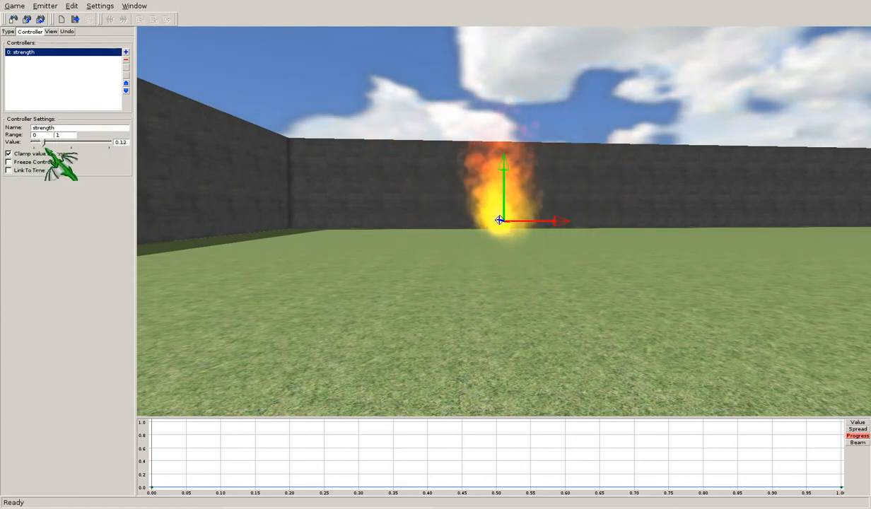
pyautogui.moveTo(142, 162); pyautogui.dragTo(21, 159)
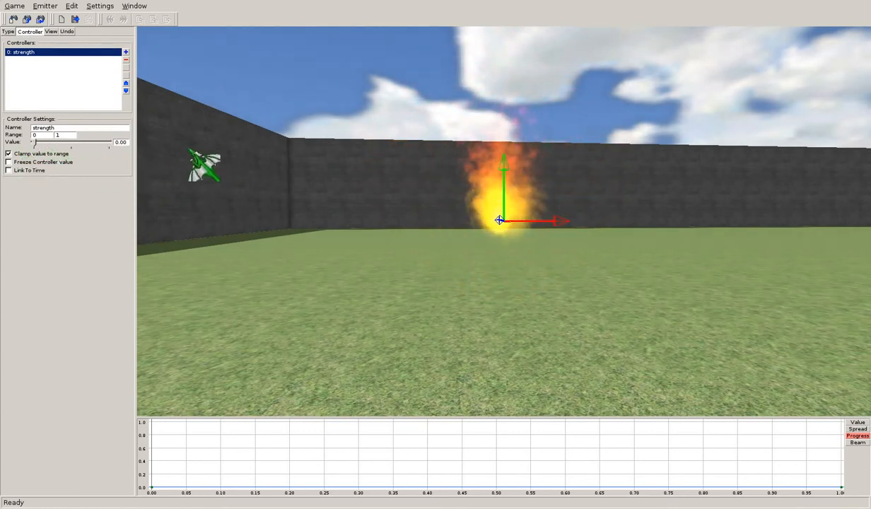
pyautogui.moveTo(531, 219); pyautogui.dragTo(566, 204, button='right')
pyautogui.scroll(-5, 566, 205)
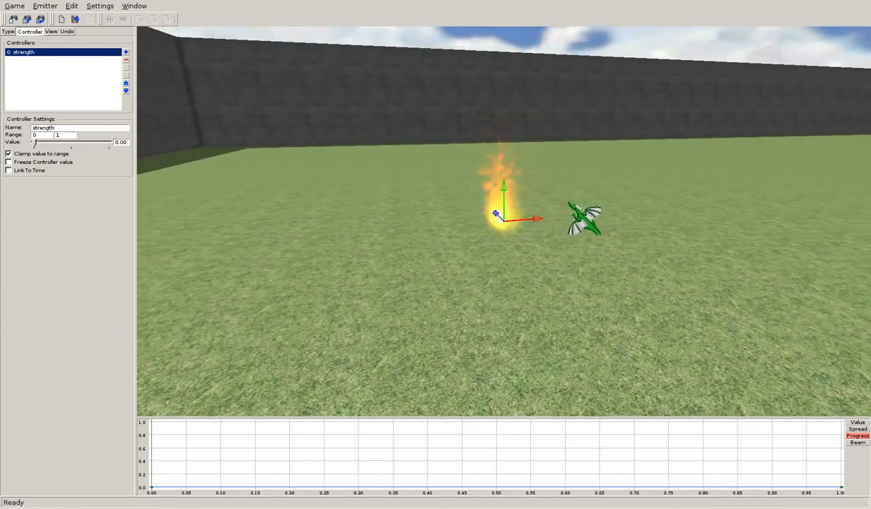
pyautogui.moveTo(628, 220); pyautogui.dragTo(594, 274, button='right')
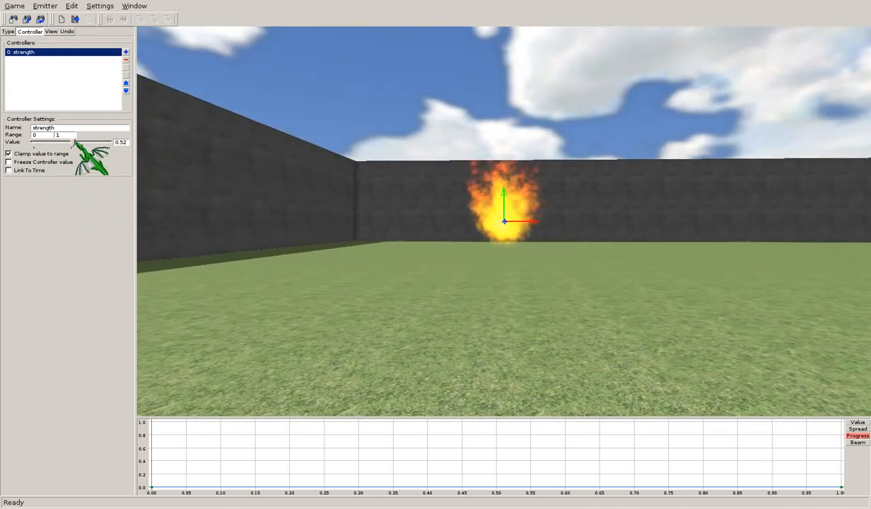
# Step: Check the scene's preview settings and return to the flame type's settings and parameter list
pyautogui.click(51, 31)
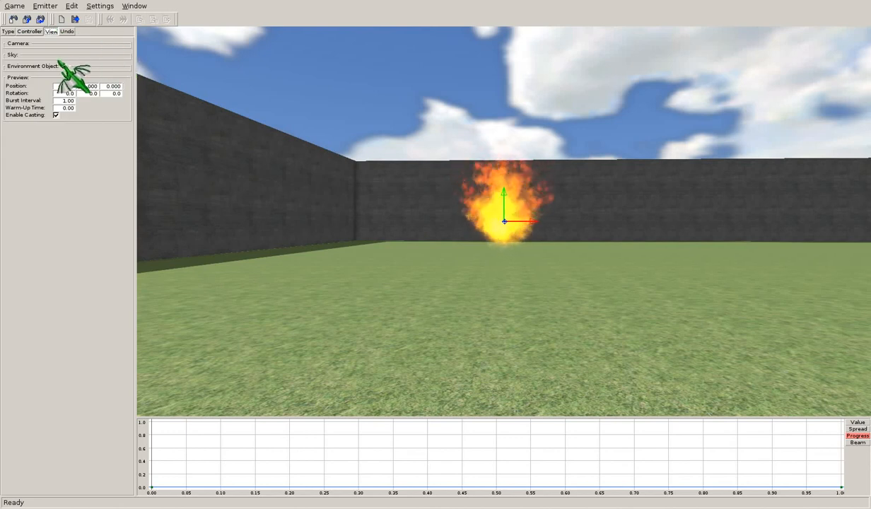
pyautogui.click(7, 31)
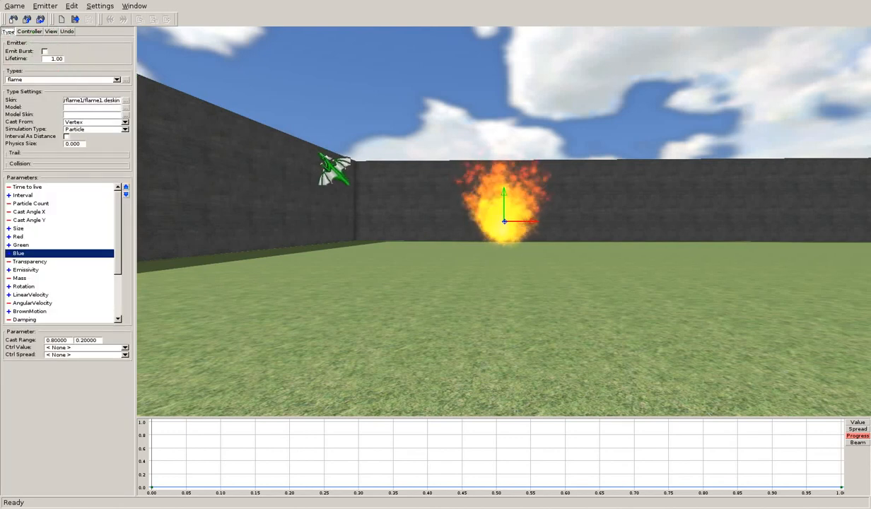